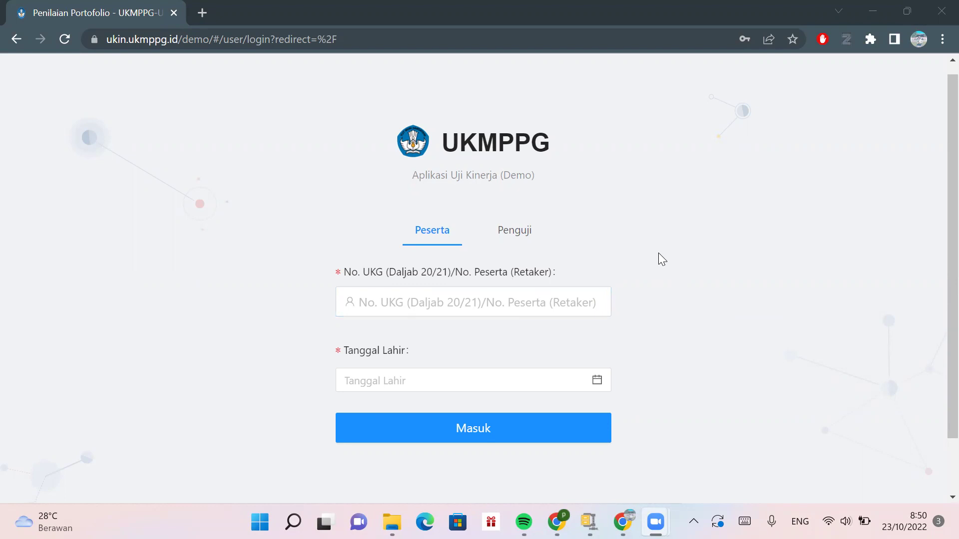
- Log in with the saved demo participant number and birth date 1990-01-09
{"action": "key", "text": "XF86AudioRaiseVolume"}
{"action": "left_click", "coordinate": [400, 306]}
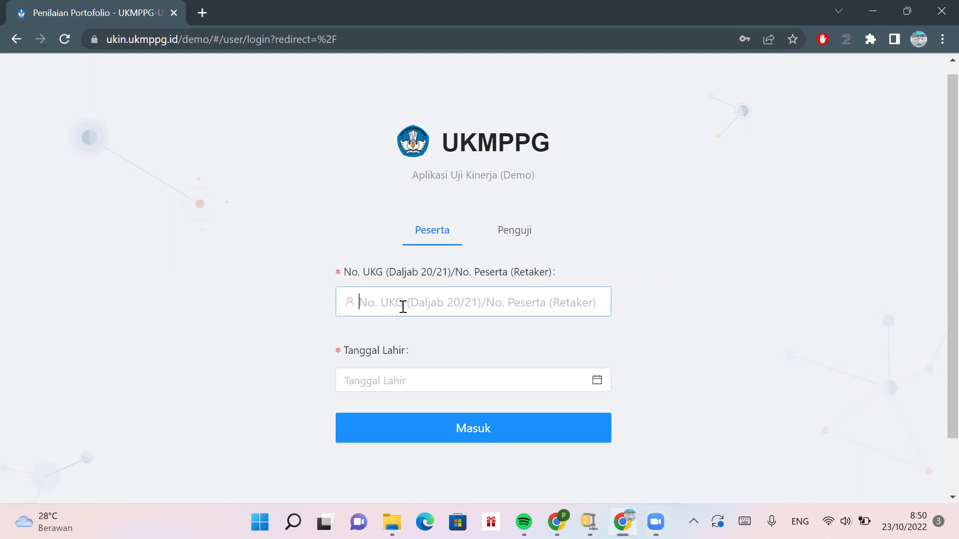
{"action": "left_click", "coordinate": [438, 367]}
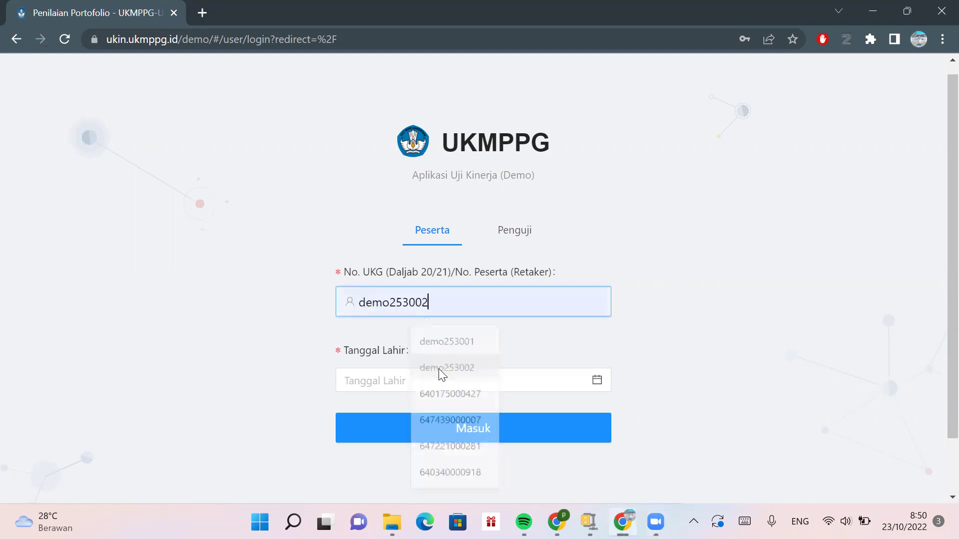
{"action": "left_click", "coordinate": [422, 383]}
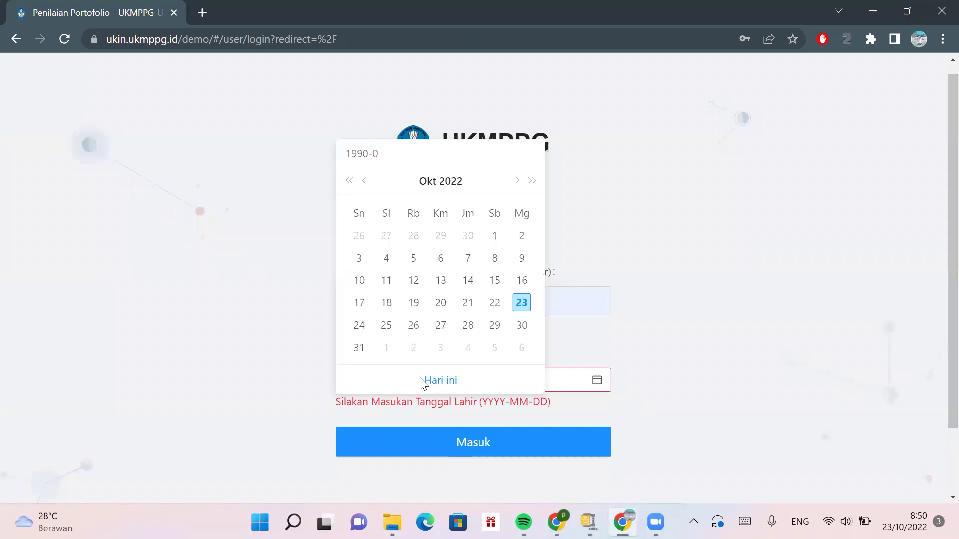
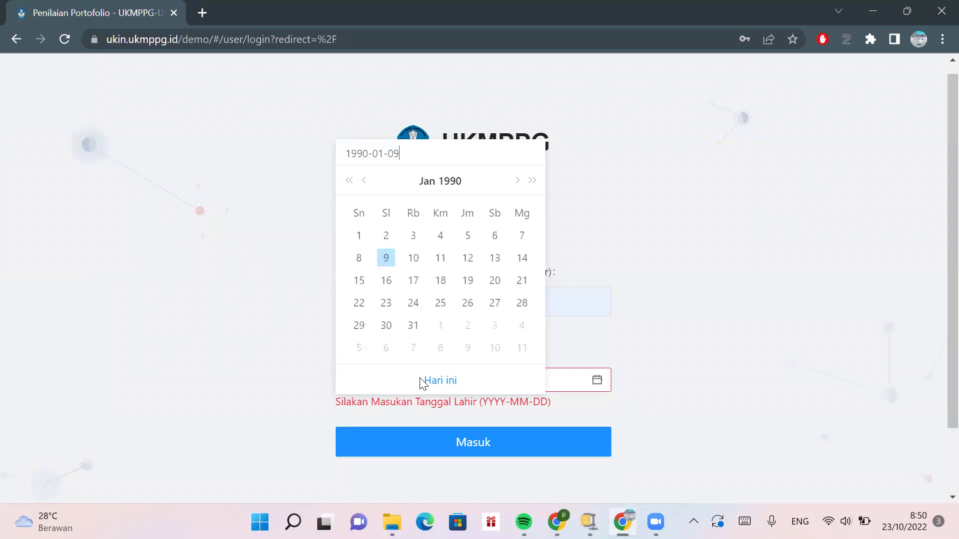
{"action": "key", "text": "Return"}
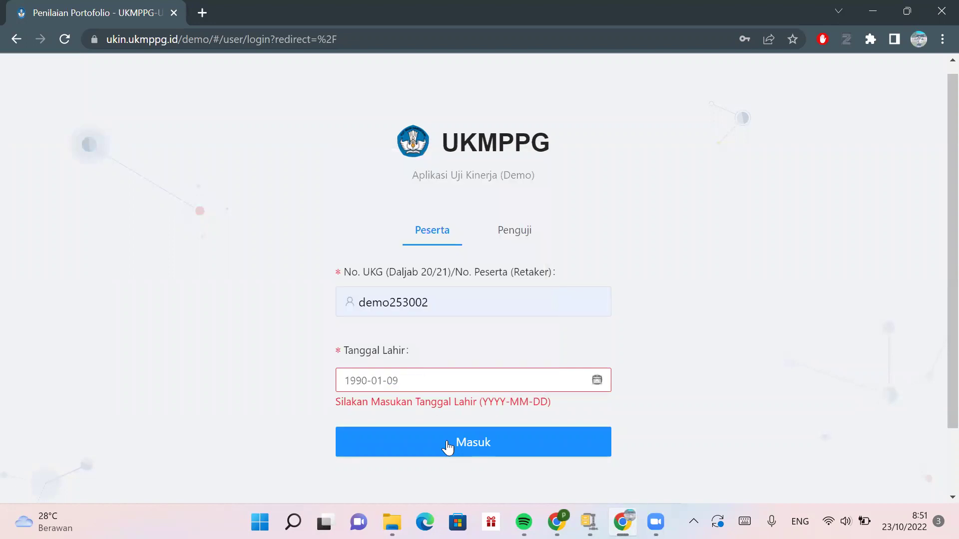
{"action": "left_click", "coordinate": [449, 446]}
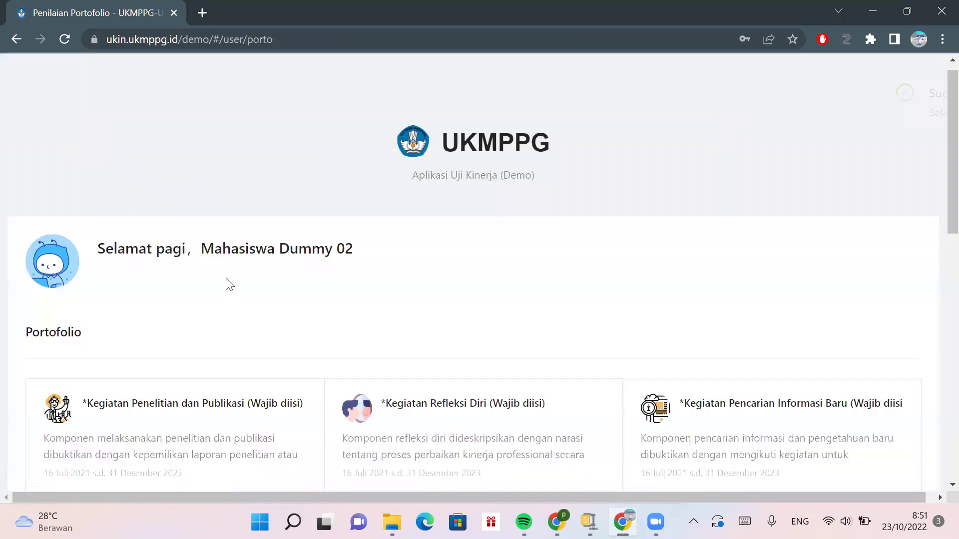
{"action": "scroll", "coordinate": [225, 283], "scroll_direction": "down", "scroll_amount": 3}
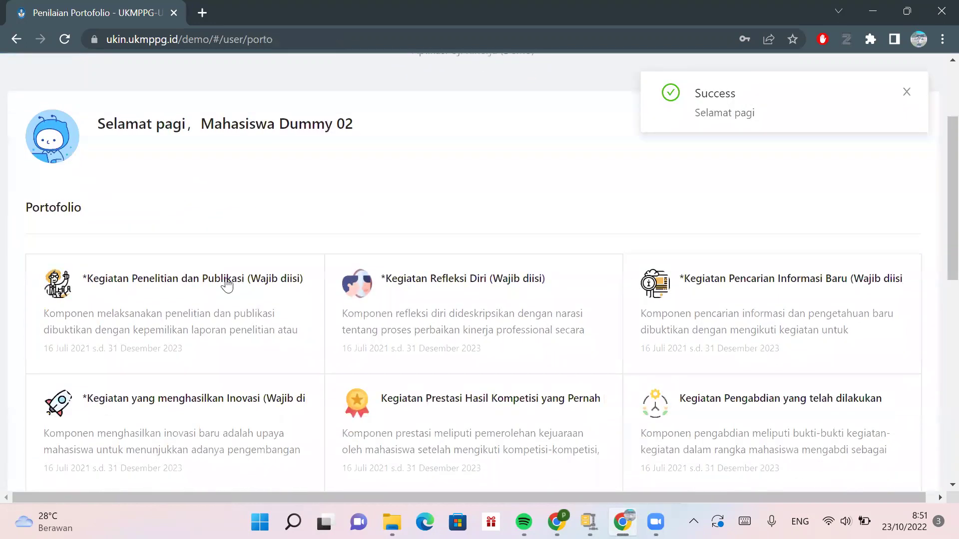
{"action": "scroll", "coordinate": [227, 284], "scroll_direction": "down", "scroll_amount": 2}
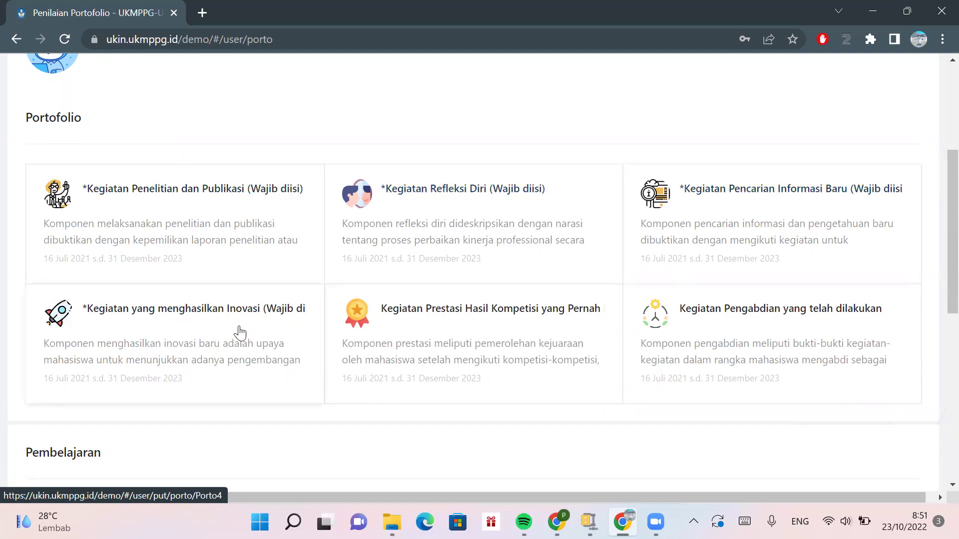
{"action": "scroll", "coordinate": [386, 239], "scroll_direction": "down", "scroll_amount": 1}
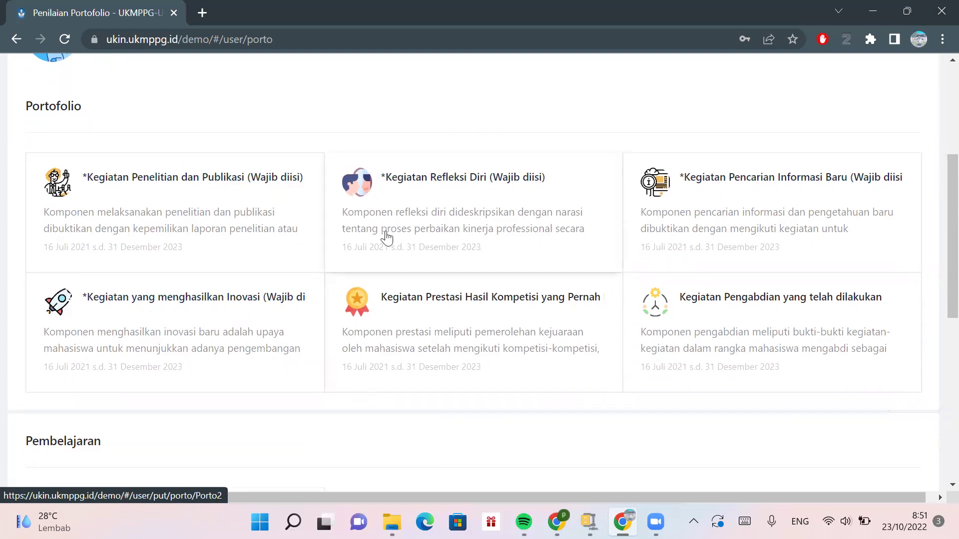
{"action": "scroll", "coordinate": [387, 239], "scroll_direction": "up", "scroll_amount": 2}
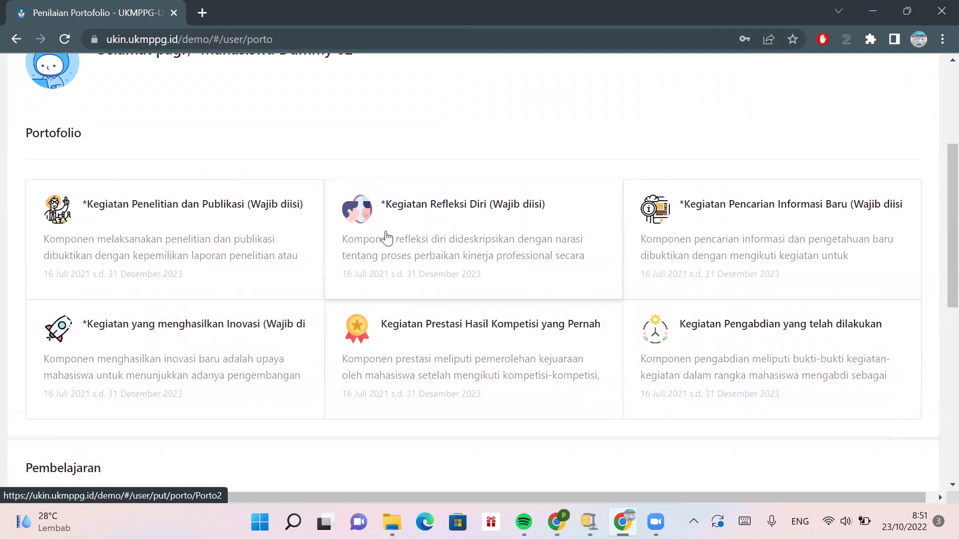
{"action": "scroll", "coordinate": [189, 328], "scroll_direction": "down", "scroll_amount": 1}
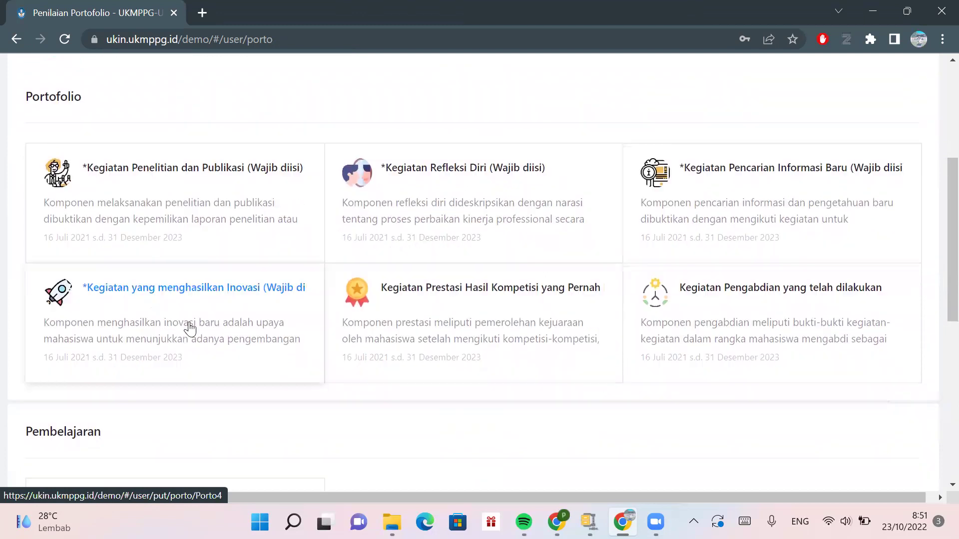
{"action": "scroll", "coordinate": [190, 328], "scroll_direction": "down", "scroll_amount": 4}
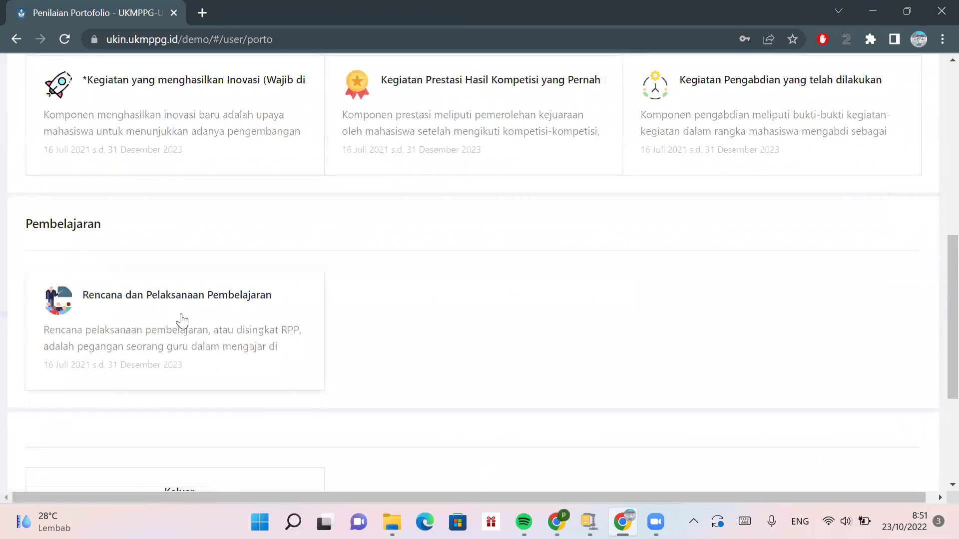
{"action": "scroll", "coordinate": [287, 279], "scroll_direction": "down", "scroll_amount": 2}
{"action": "scroll", "coordinate": [287, 281], "scroll_direction": "up", "scroll_amount": 8}
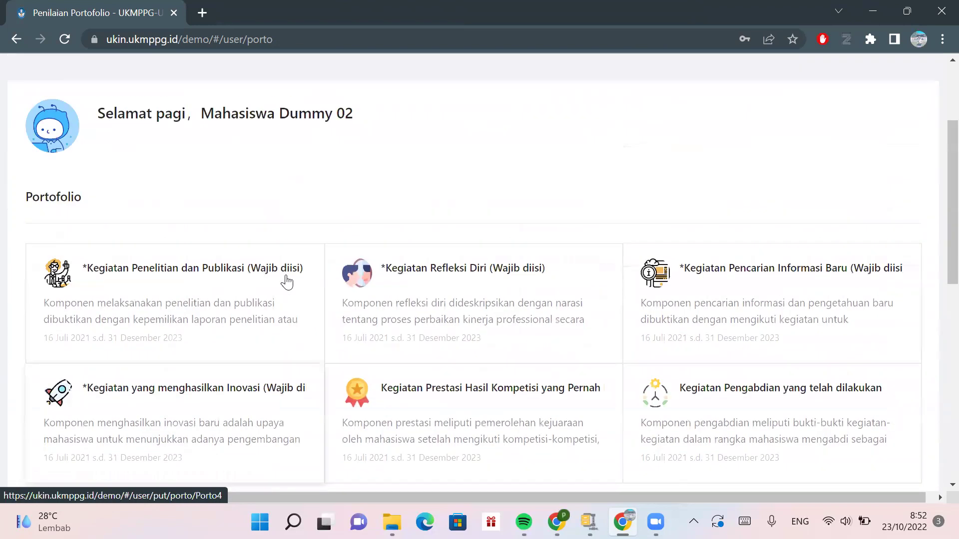
{"action": "scroll", "coordinate": [240, 221], "scroll_direction": "down", "scroll_amount": 1}
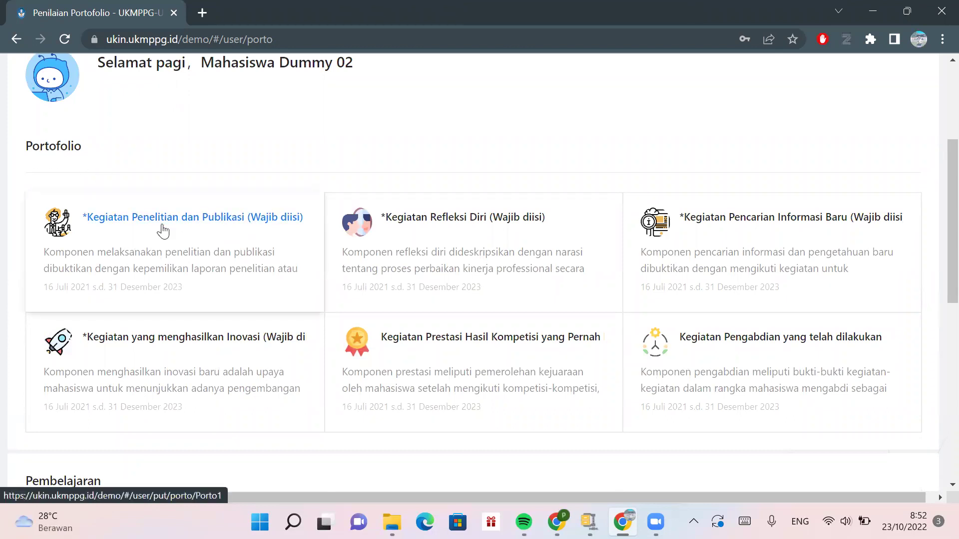
{"action": "scroll", "coordinate": [160, 229], "scroll_direction": "up", "scroll_amount": 2}
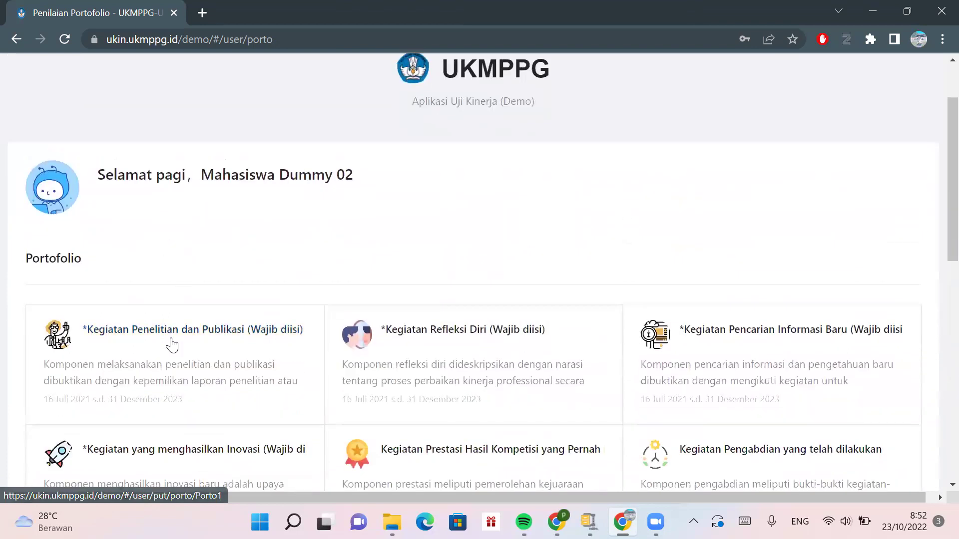
- Go to the Kegiatan Penelitian dan Publikasi page and scroll to its description and Pakta Integritas link
{"action": "left_click", "coordinate": [172, 349]}
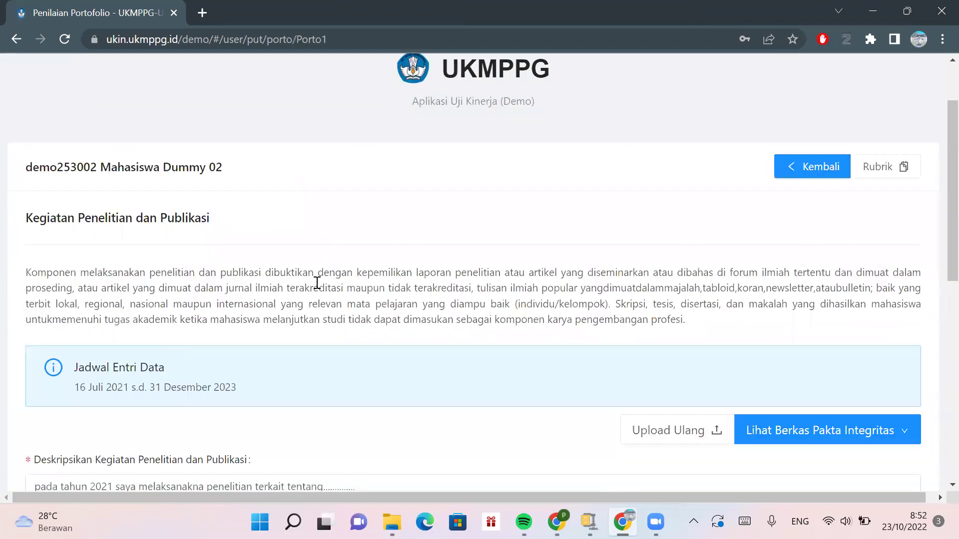
{"action": "scroll", "coordinate": [317, 282], "scroll_direction": "down", "scroll_amount": 1}
{"action": "scroll", "coordinate": [317, 283], "scroll_direction": "up", "scroll_amount": 2}
{"action": "scroll", "coordinate": [318, 283], "scroll_direction": "down", "scroll_amount": 1}
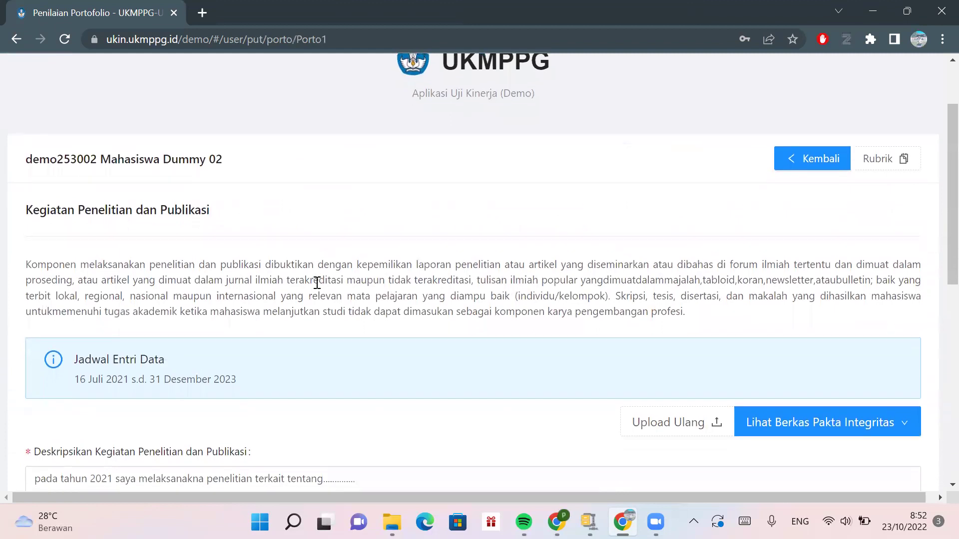
{"action": "scroll", "coordinate": [317, 283], "scroll_direction": "down", "scroll_amount": 2}
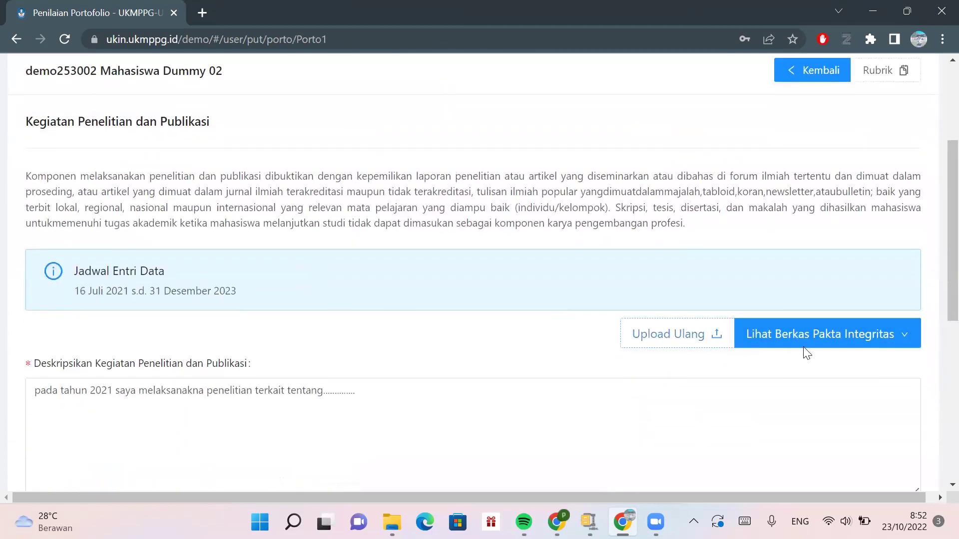
{"action": "mouse_move", "coordinate": [822, 334]}
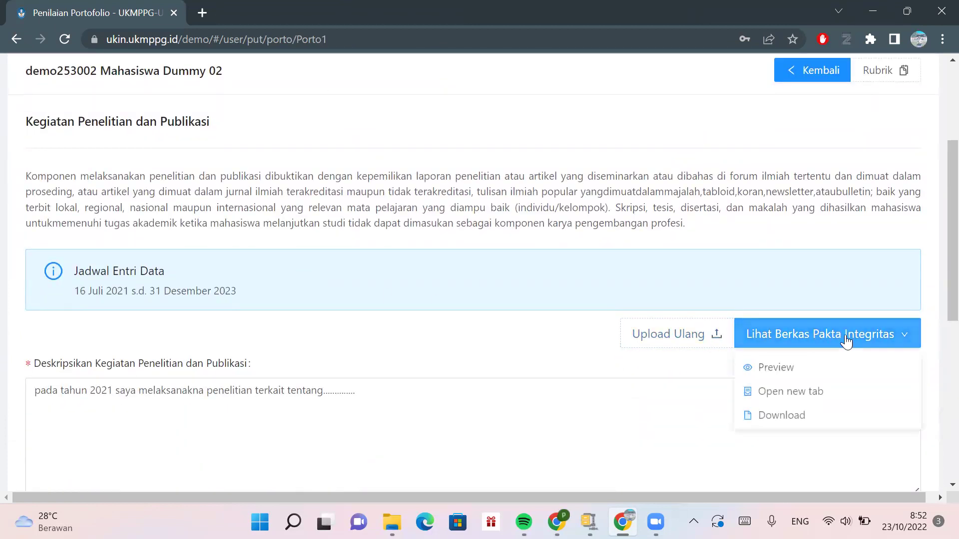
{"action": "scroll", "coordinate": [699, 327], "scroll_direction": "down", "scroll_amount": 1}
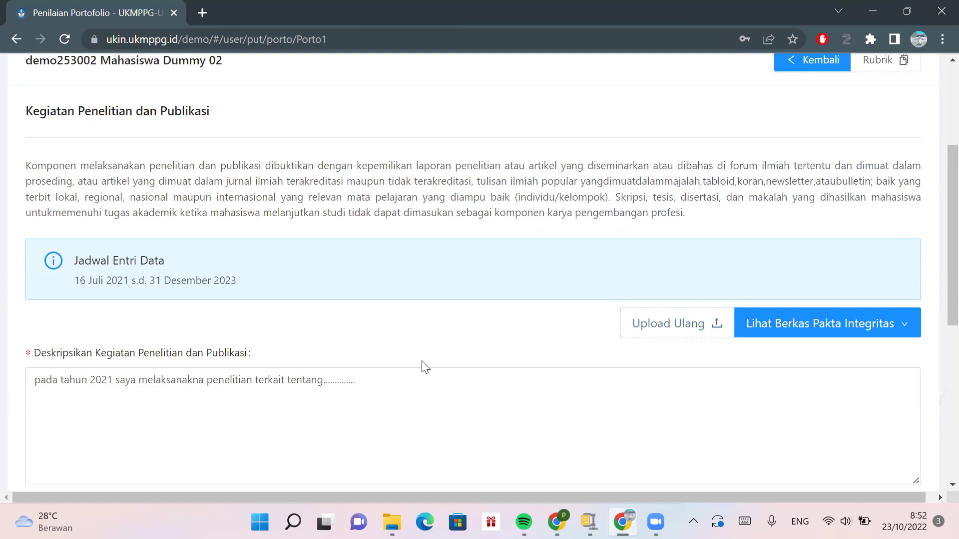
{"action": "scroll", "coordinate": [422, 366], "scroll_direction": "down", "scroll_amount": 2}
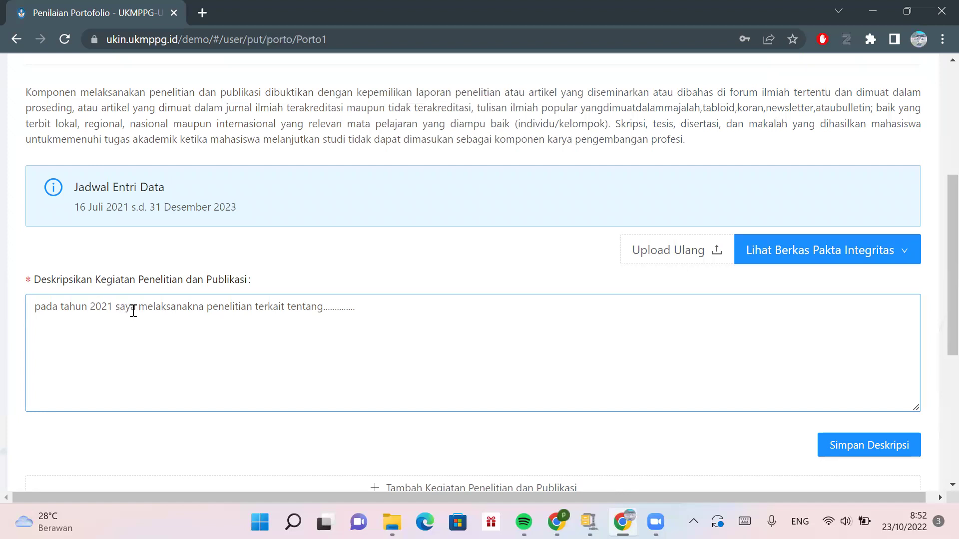
- Correct 'melaksanakna' to 'melaksanakan' and append '. diterbitkan pada jurnal....' to the first line
{"action": "left_click", "coordinate": [206, 311]}
{"action": "key", "text": "BackSpace"}
{"action": "key", "text": "BackSpace"}
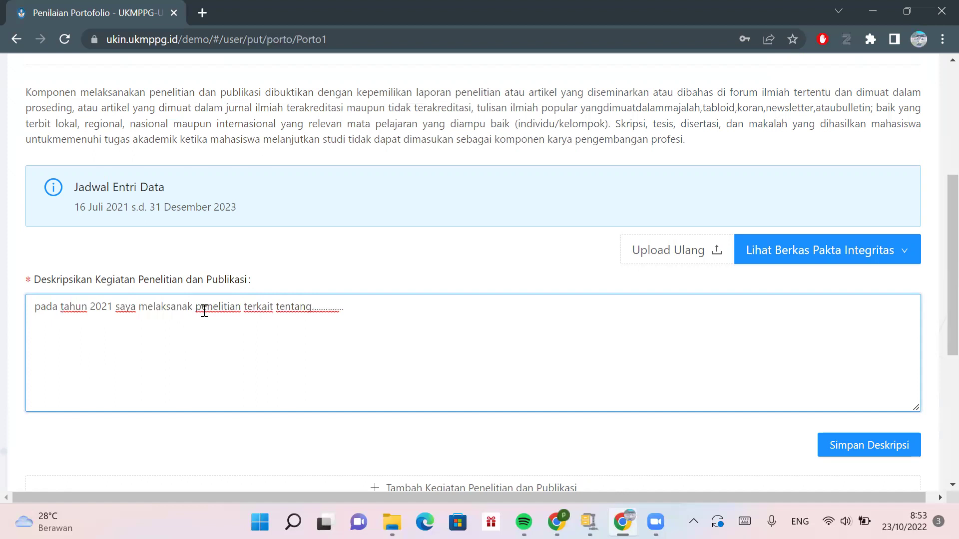
{"action": "type", "text": "an"}
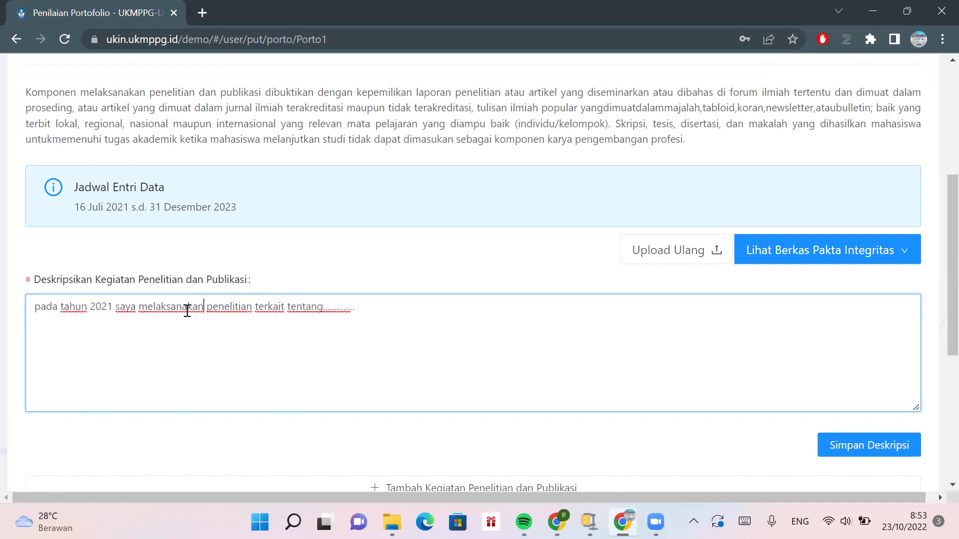
{"action": "left_click", "coordinate": [364, 312]}
{"action": "type", "text": ". diterbitkan pada jurna"}
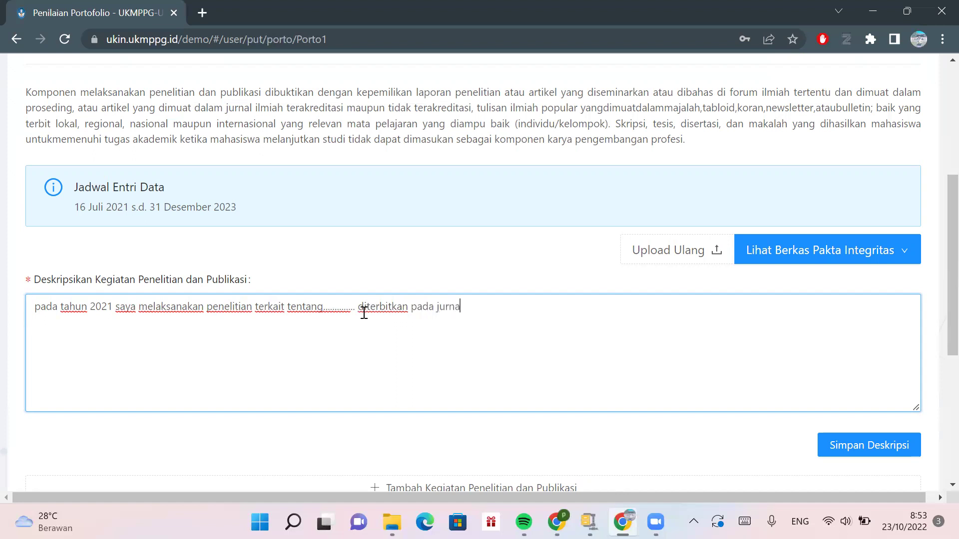
{"action": "type", "text": "l...."}
- Add the line 'pada tahun 2020 saya melakukan penelitian di .........' and save the description
{"action": "key", "text": "Return"}
{"action": "type", "text": "pada tahun 20"}
{"action": "key", "text": "BackSpace"}
{"action": "type", "text": "020 saya melakukan penelitian di"}
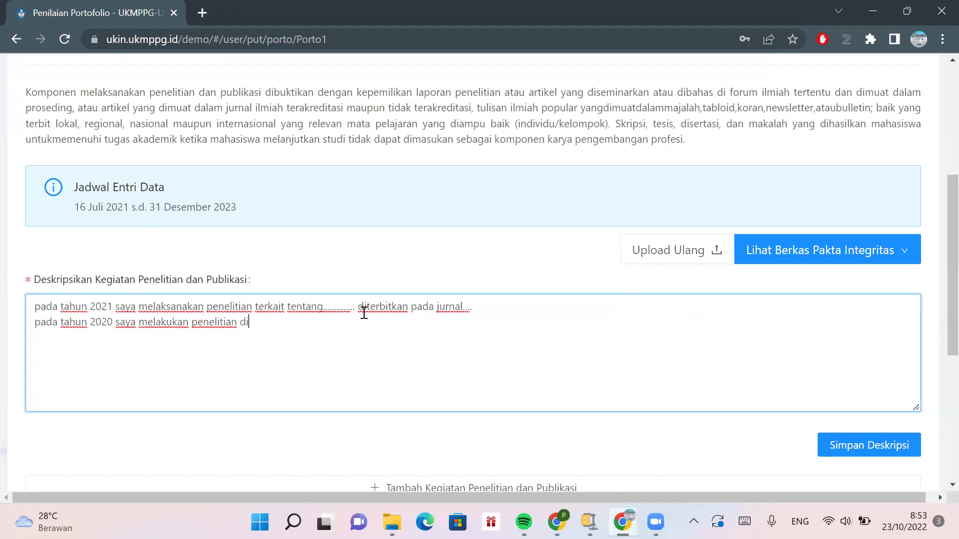
{"action": "type", "text": " ........."}
{"action": "scroll", "coordinate": [365, 313], "scroll_direction": "down", "scroll_amount": 2}
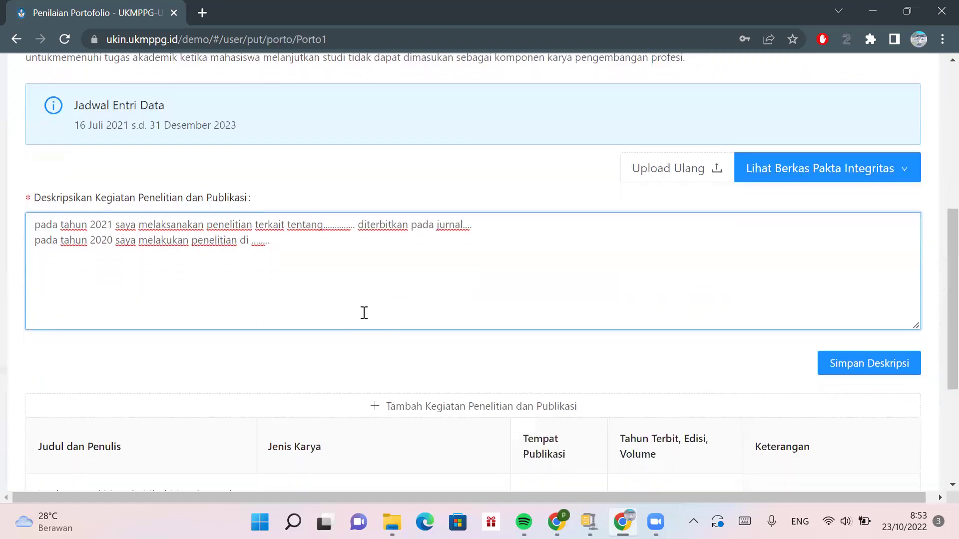
{"action": "left_click", "coordinate": [853, 369]}
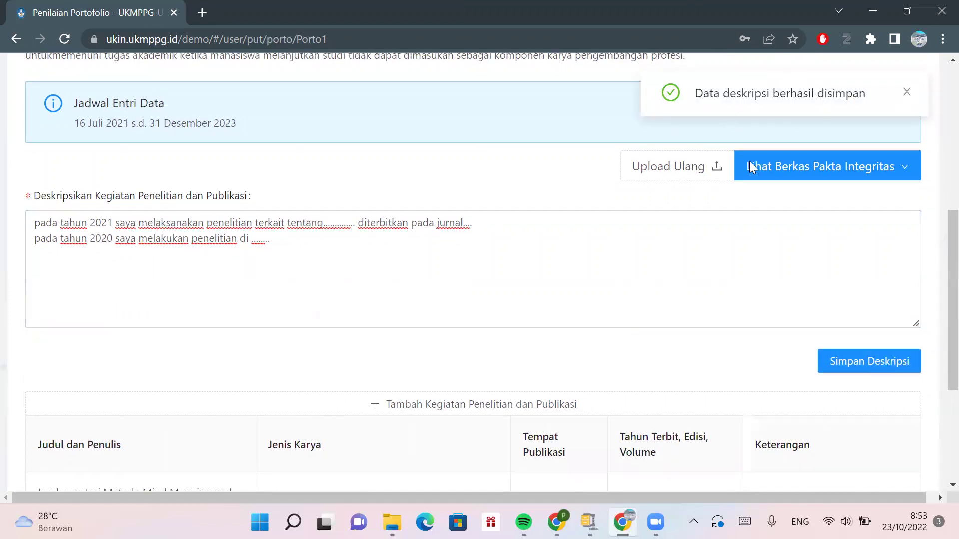
- Scroll to view the saved description and the existing Educasia research entry below it
{"action": "scroll", "coordinate": [659, 220], "scroll_direction": "down", "scroll_amount": 3}
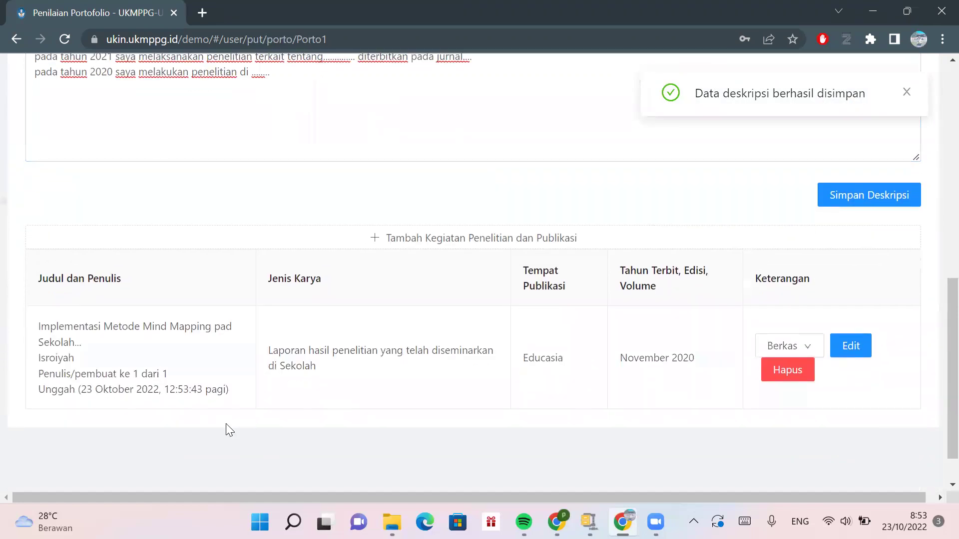
{"action": "scroll", "coordinate": [167, 230], "scroll_direction": "up", "scroll_amount": 2}
{"action": "scroll", "coordinate": [168, 227], "scroll_direction": "down", "scroll_amount": 1}
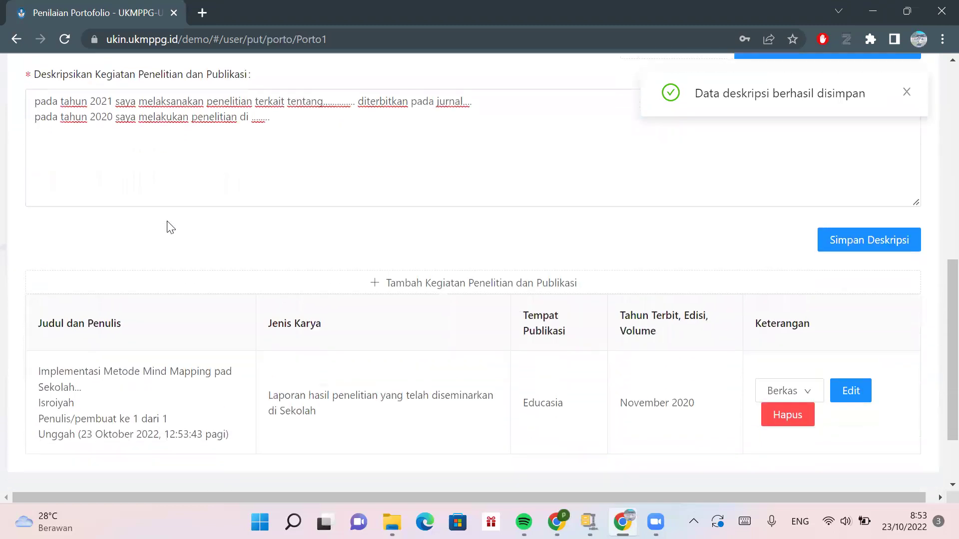
{"action": "scroll", "coordinate": [170, 227], "scroll_direction": "down", "scroll_amount": 1}
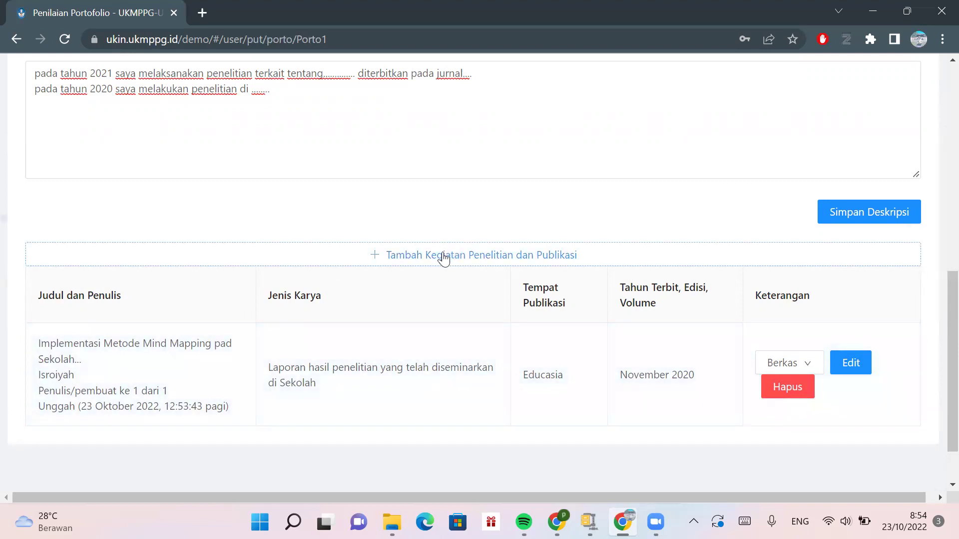
- Add a research entry titled 'Implementasi Strategi Debate Active pda Mata Pelajaran PAI di' and enter the author's name
{"action": "left_click", "coordinate": [444, 258]}
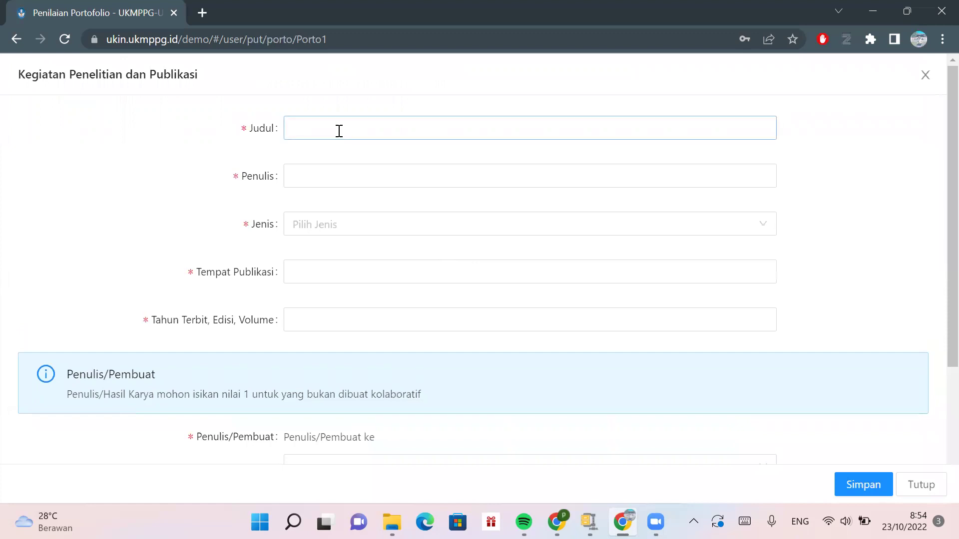
{"action": "left_click", "coordinate": [339, 130]}
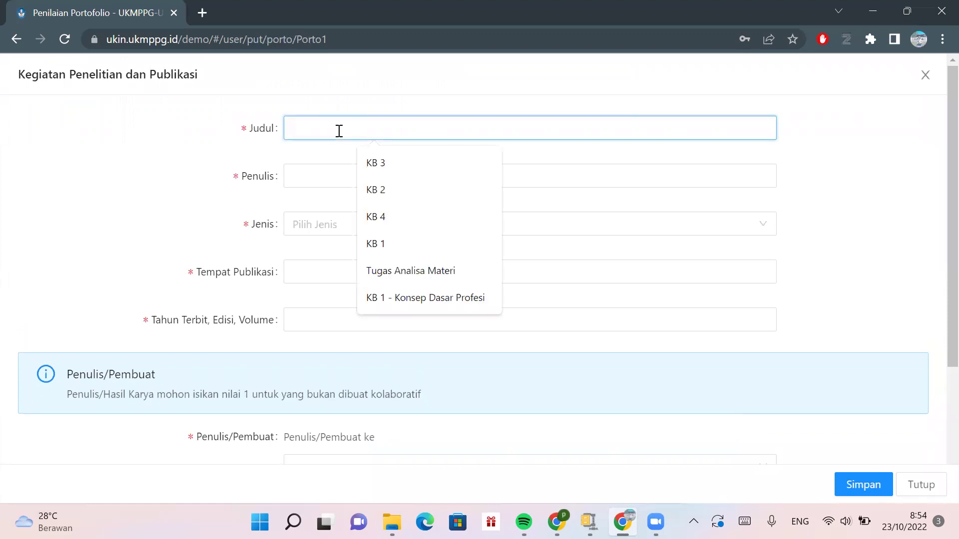
{"action": "type", "text": "Imp"}
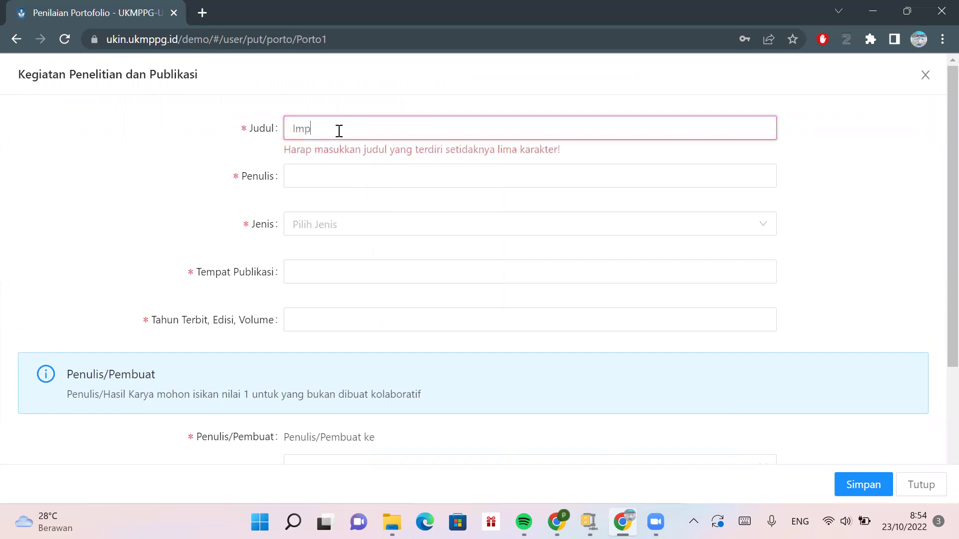
{"action": "type", "text": "leem"}
{"action": "key", "text": "BackSpace"}
{"action": "key", "text": "BackSpace"}
{"action": "key", "text": "BackSpace"}
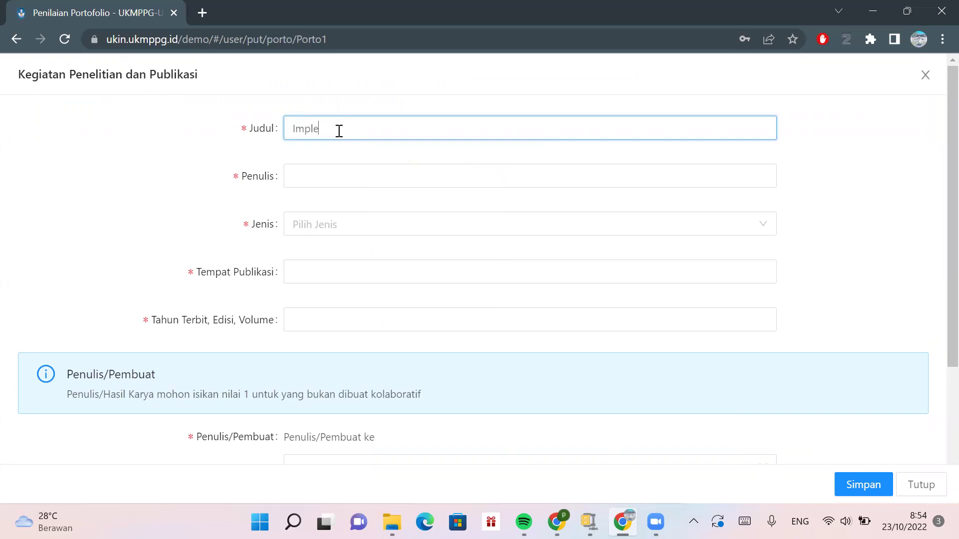
{"action": "type", "text": "mentasi"}
{"action": "type", "text": "Strategi Debate "}
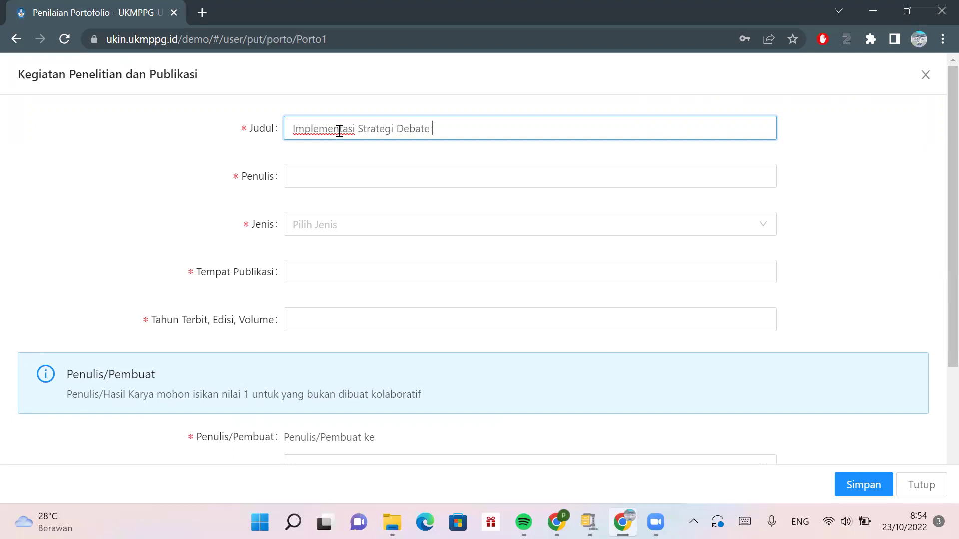
{"action": "type", "text": "Active pda Mata Pelajaran PAI di..."}
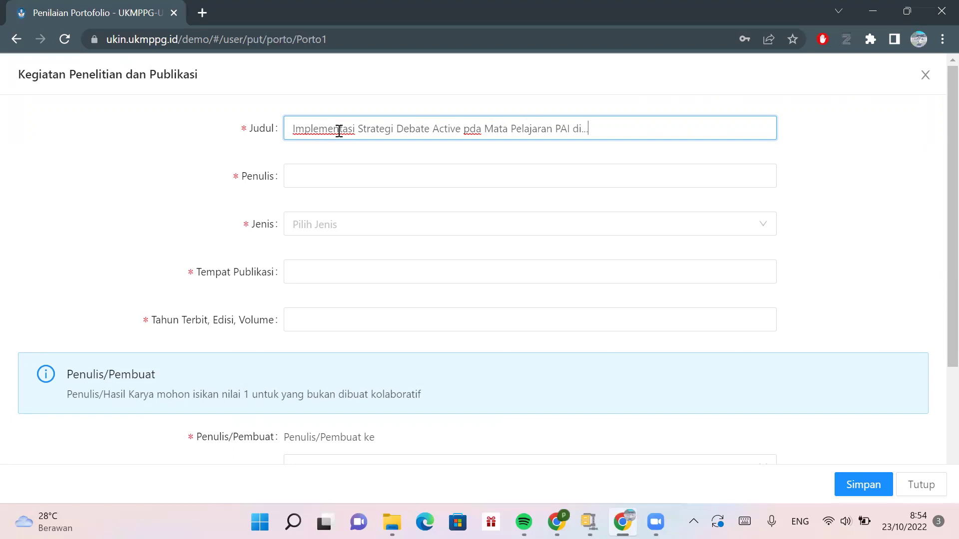
{"action": "left_click", "coordinate": [338, 178]}
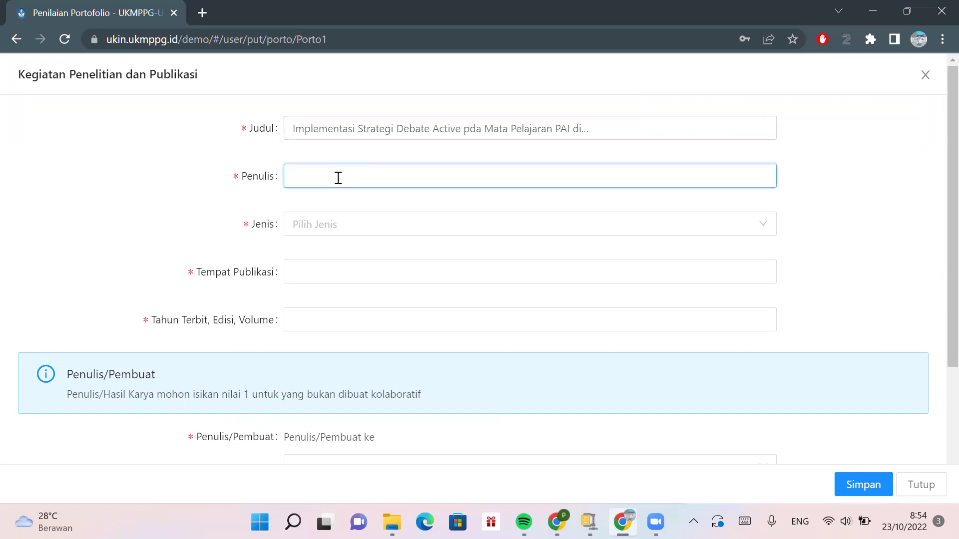
{"action": "type", "text": "Fulan"}
- Set the type to a school-disseminated research report, place SMPN 1 SAMARINDA, year 2021
{"action": "left_click", "coordinate": [326, 226]}
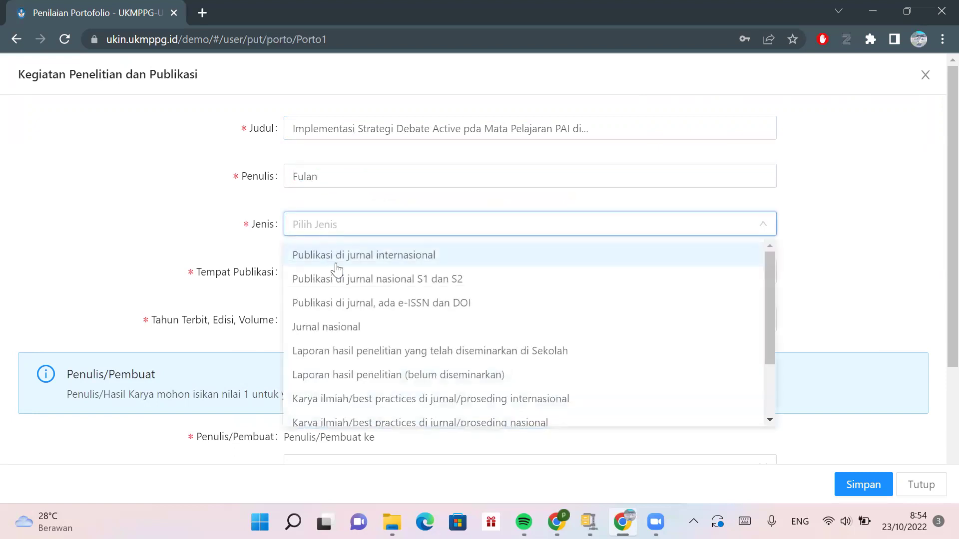
{"action": "scroll", "coordinate": [358, 326], "scroll_direction": "down", "scroll_amount": 1}
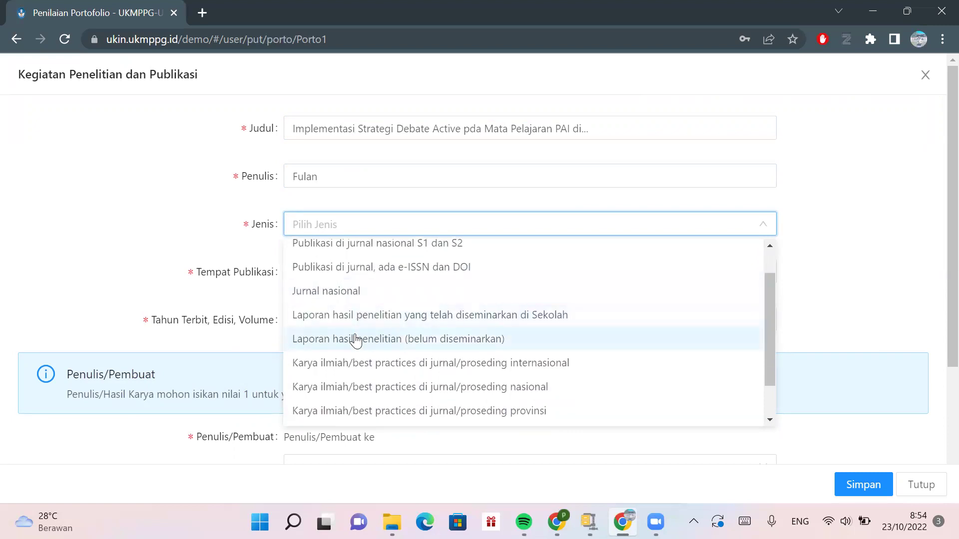
{"action": "left_click", "coordinate": [358, 320]}
{"action": "left_click", "coordinate": [325, 269]}
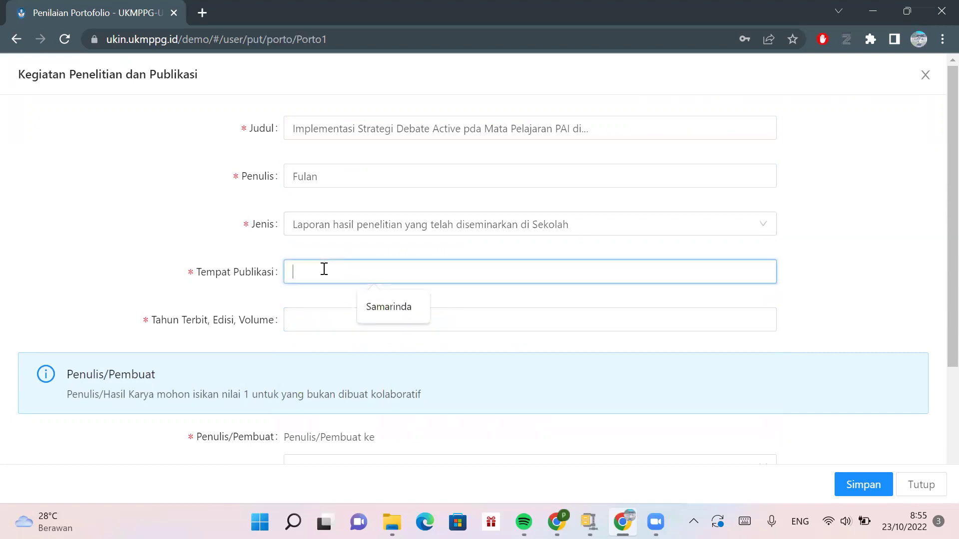
{"action": "type", "text": "SMPN"}
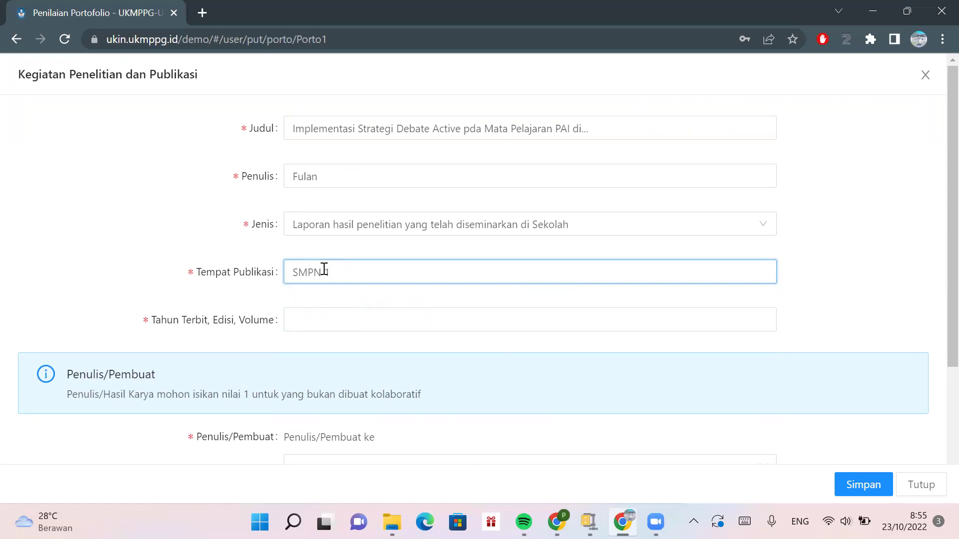
{"action": "type", "text": "1 SAMARINDA"}
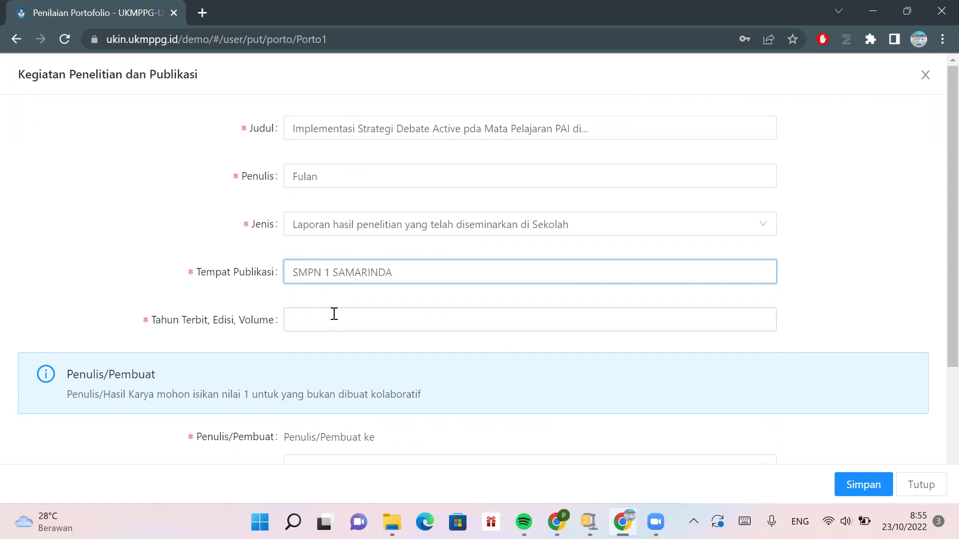
{"action": "left_click", "coordinate": [334, 314]}
{"action": "left_click", "coordinate": [372, 354]}
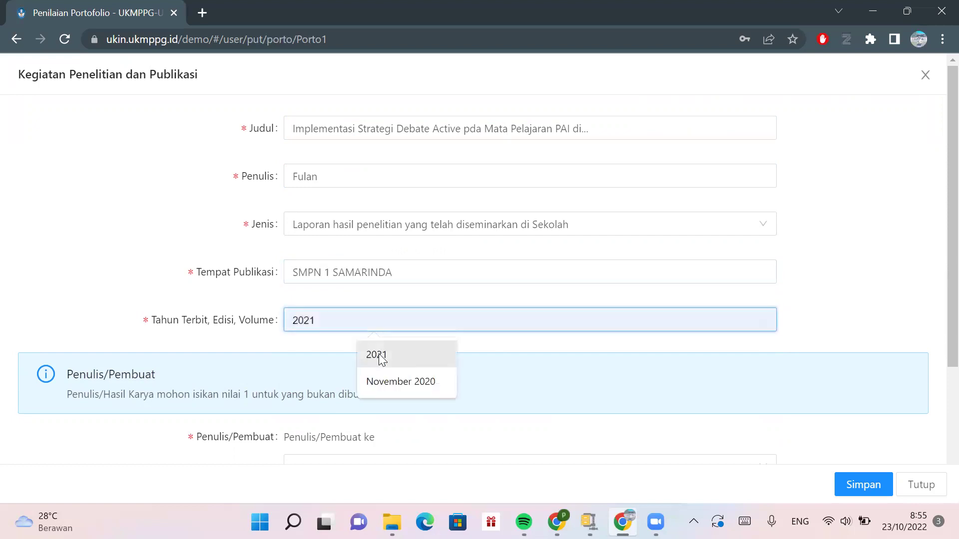
- Set the author as number 1 of 1 total authors
{"action": "scroll", "coordinate": [378, 353], "scroll_direction": "down", "scroll_amount": 1}
{"action": "scroll", "coordinate": [382, 360], "scroll_direction": "down", "scroll_amount": 2}
{"action": "left_click", "coordinate": [349, 322]}
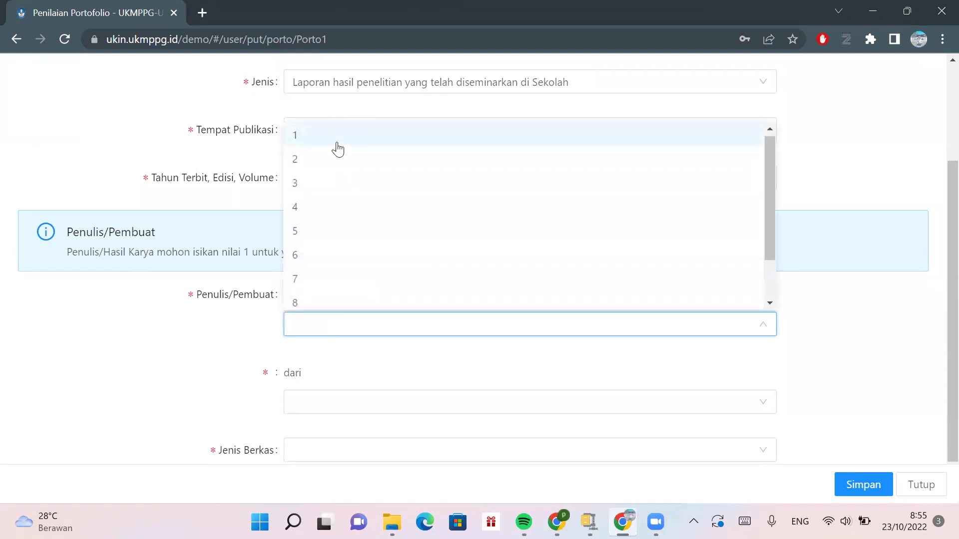
{"action": "left_click", "coordinate": [336, 140]}
{"action": "left_click", "coordinate": [338, 406]}
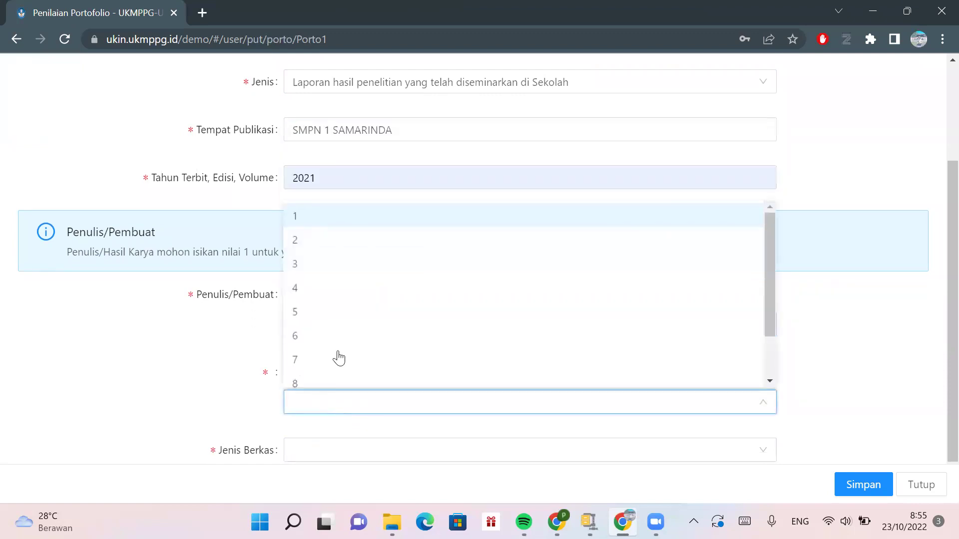
{"action": "left_click", "coordinate": [314, 214]}
- Choose Dokumen File as the attachment type, noting its 5 MB size limit
{"action": "scroll", "coordinate": [315, 212], "scroll_direction": "down", "scroll_amount": 1}
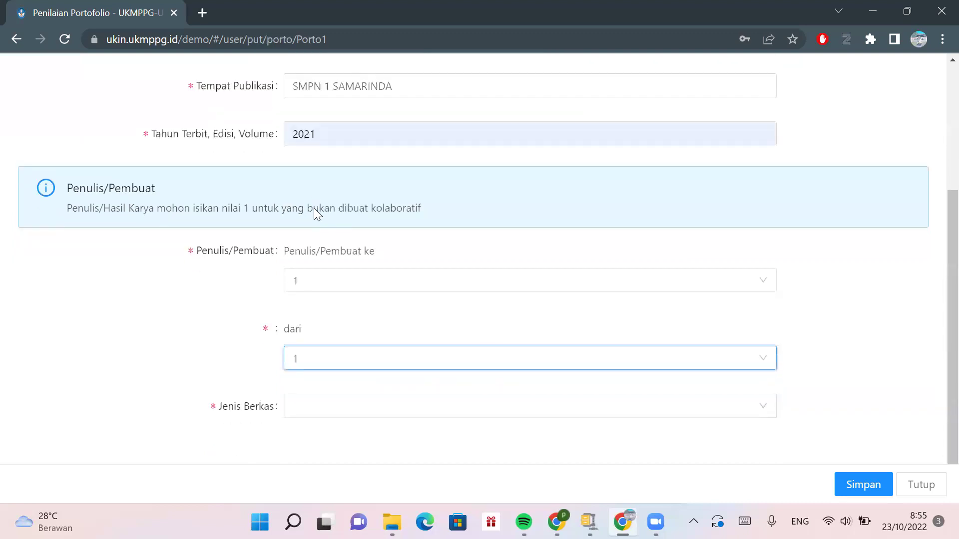
{"action": "left_click", "coordinate": [326, 416]}
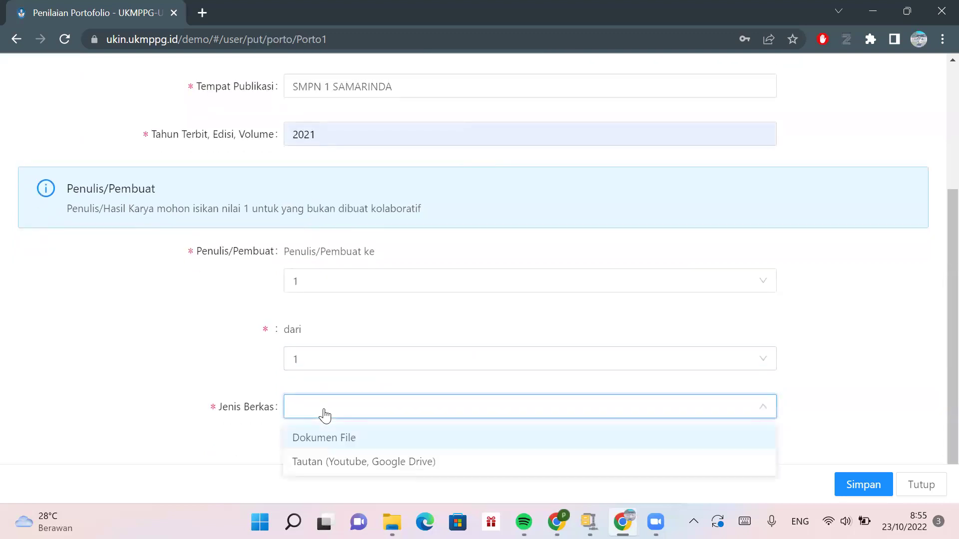
{"action": "left_click", "coordinate": [329, 440]}
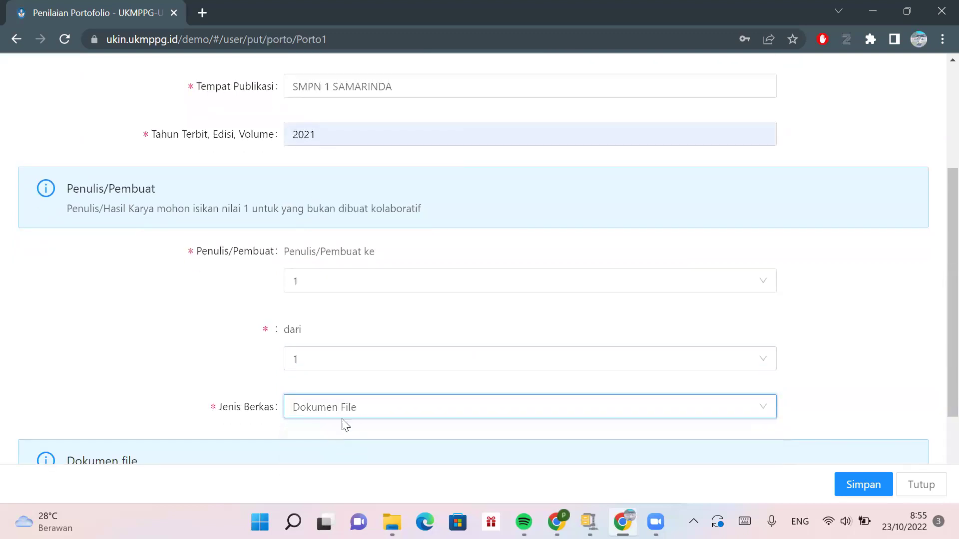
{"action": "scroll", "coordinate": [358, 414], "scroll_direction": "down", "scroll_amount": 3}
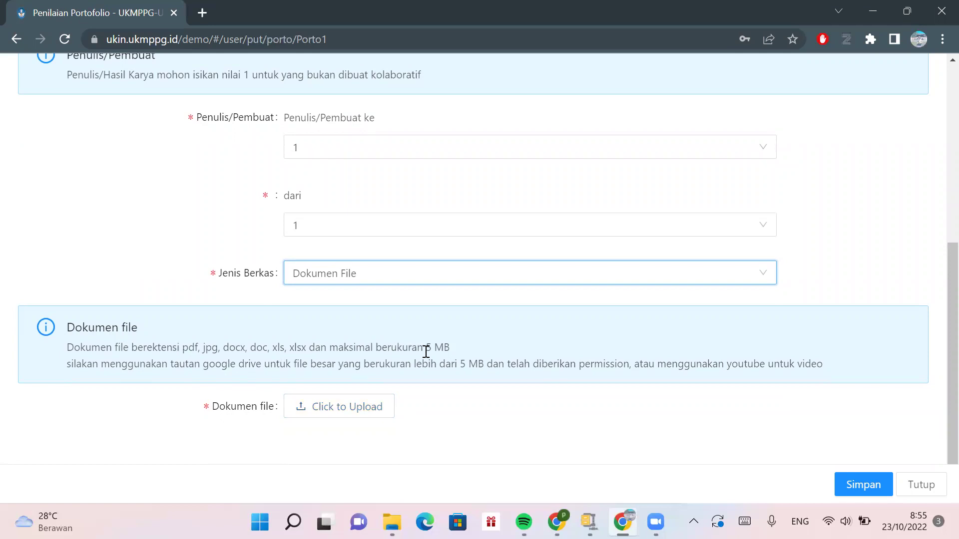
{"action": "left_click_drag", "start_coordinate": [425, 348], "coordinate": [456, 350]}
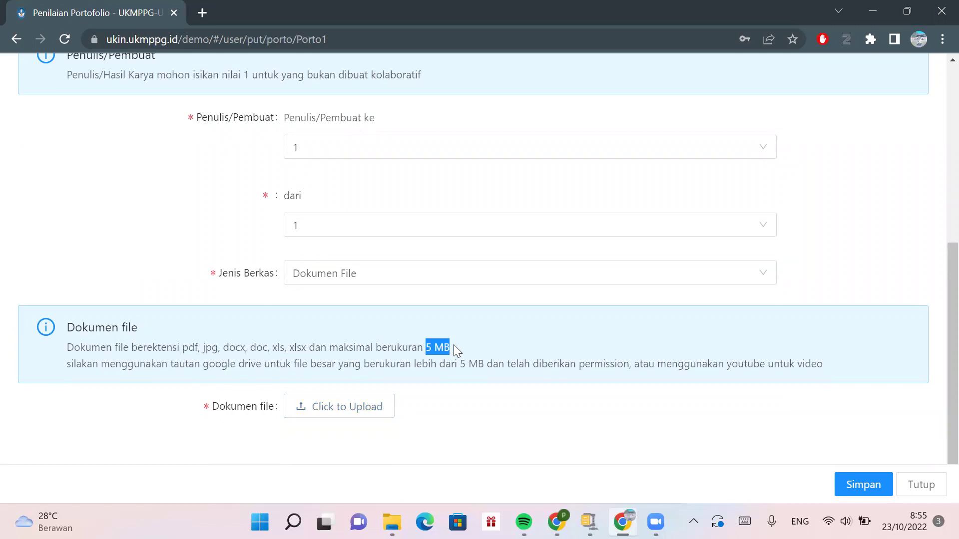
{"action": "left_click", "coordinate": [462, 405]}
{"action": "left_click", "coordinate": [499, 278]}
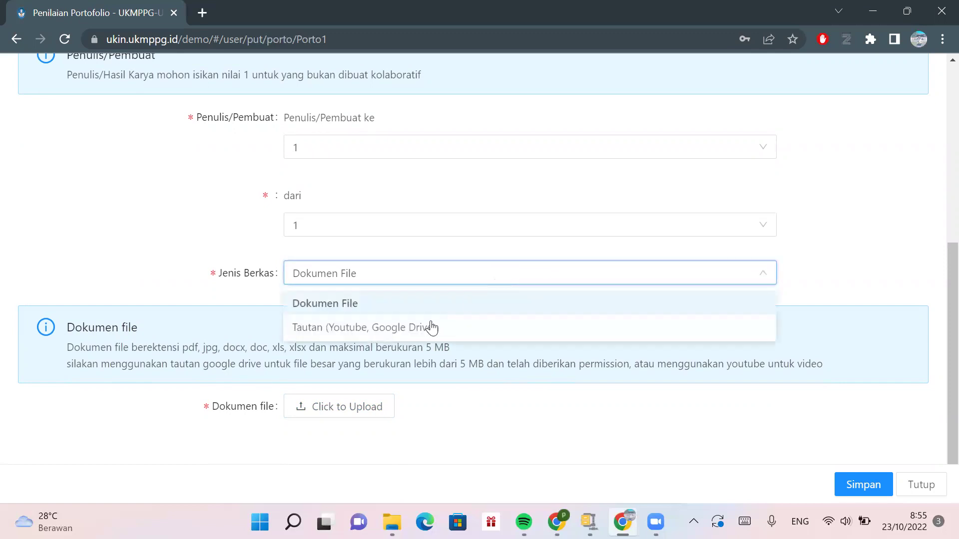
{"action": "left_click", "coordinate": [487, 437]}
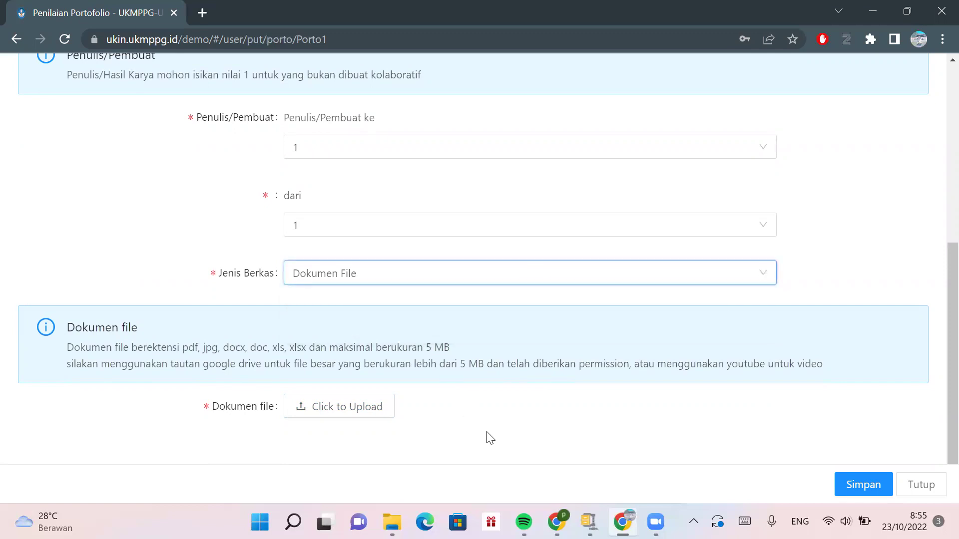
- Attach sample.pdf from Downloads and save the research entry
{"action": "left_click", "coordinate": [323, 408]}
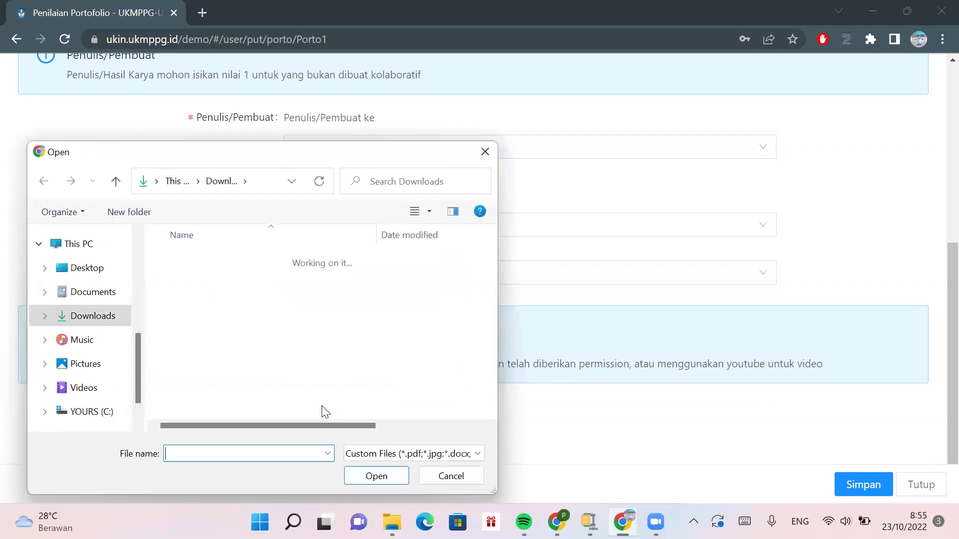
{"action": "left_click", "coordinate": [190, 283]}
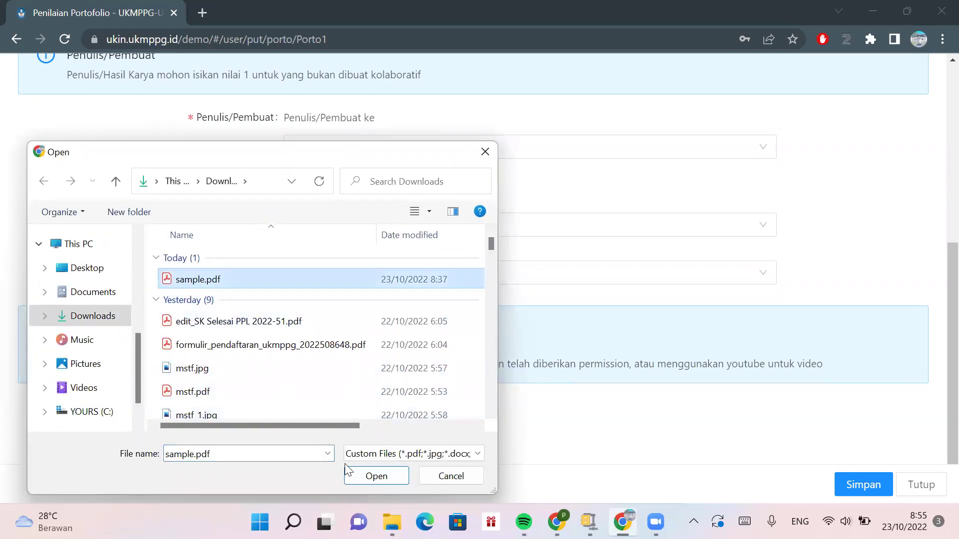
{"action": "left_click", "coordinate": [365, 481]}
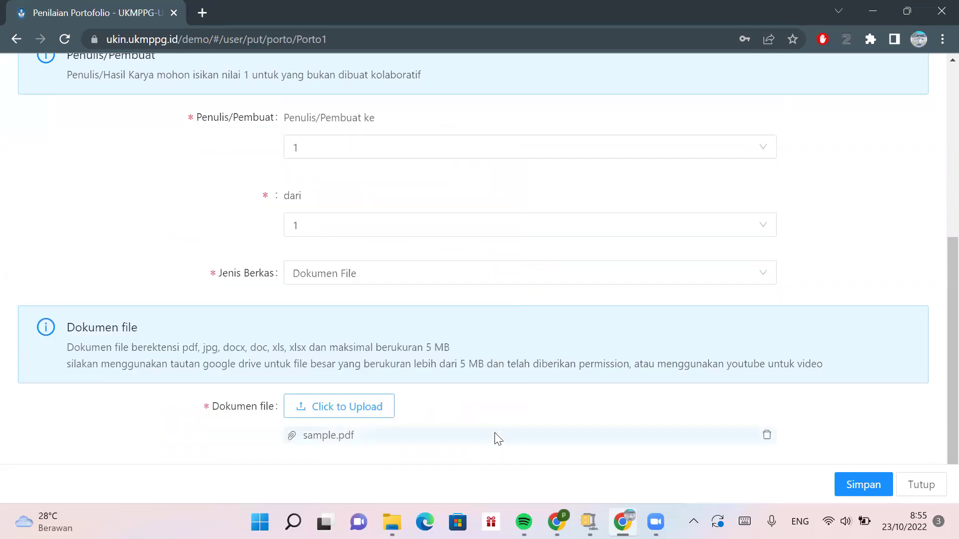
{"action": "scroll", "coordinate": [494, 439], "scroll_direction": "down", "scroll_amount": 1}
{"action": "left_click", "coordinate": [871, 487]}
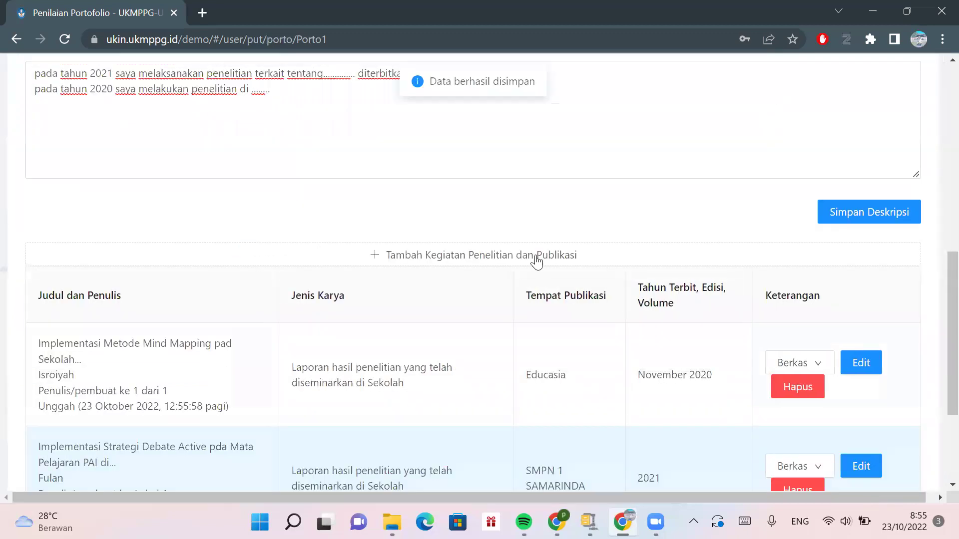
- Scroll to the Debate Active row and preview its attached sample.pdf via the Berkas button
{"action": "scroll", "coordinate": [535, 259], "scroll_direction": "down", "scroll_amount": 3}
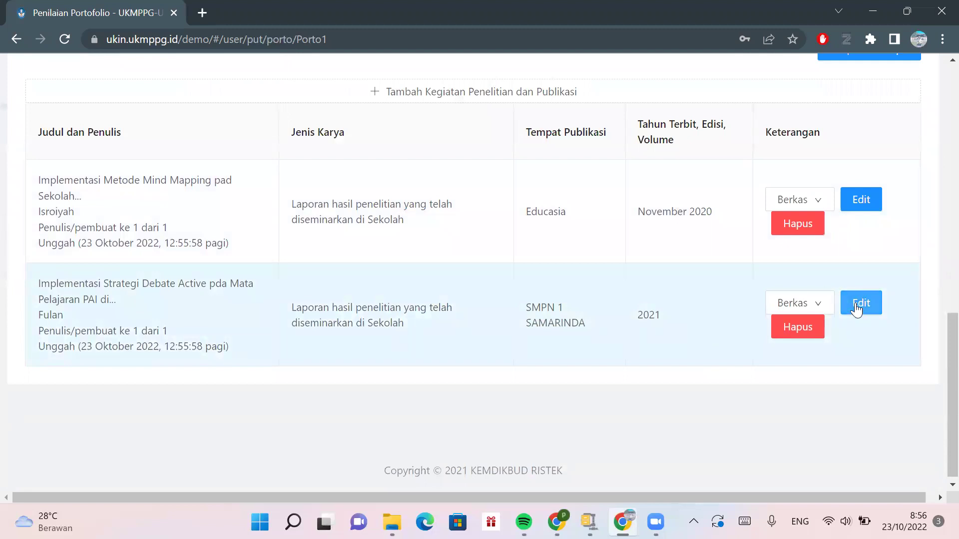
{"action": "mouse_move", "coordinate": [816, 306]}
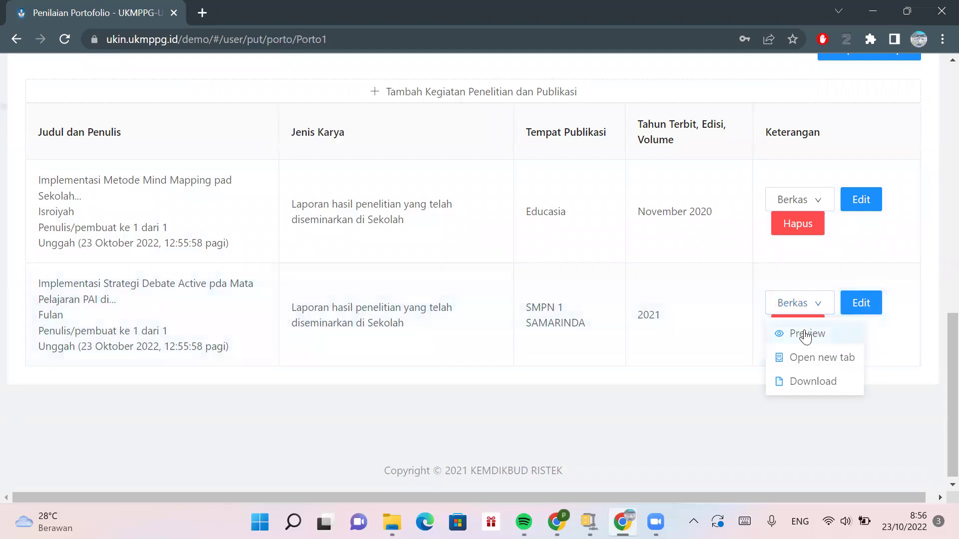
{"action": "left_click", "coordinate": [813, 334]}
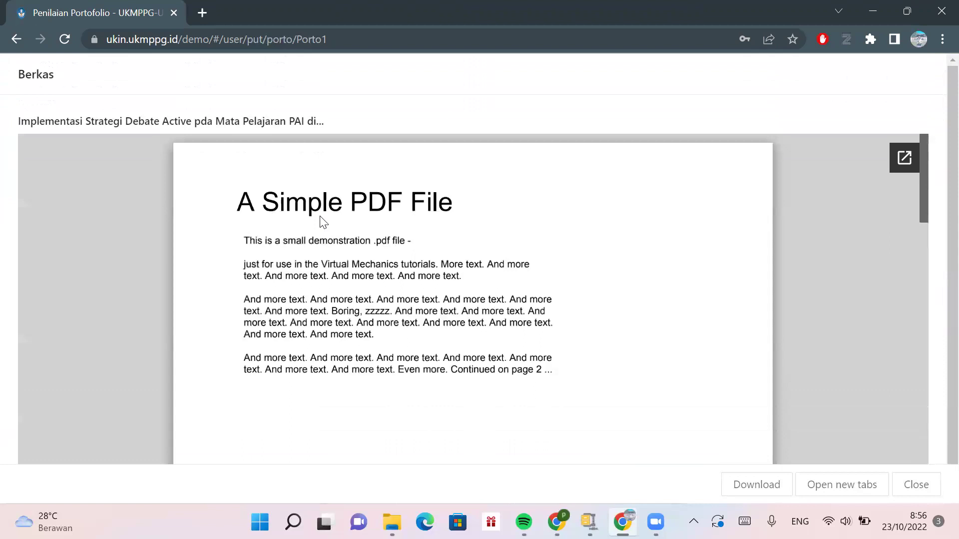
- Leave the PDF preview, revisit the Kegiatan Penelitian dan Publikasi page, then return to the portfolio overview
{"action": "left_click", "coordinate": [18, 39]}
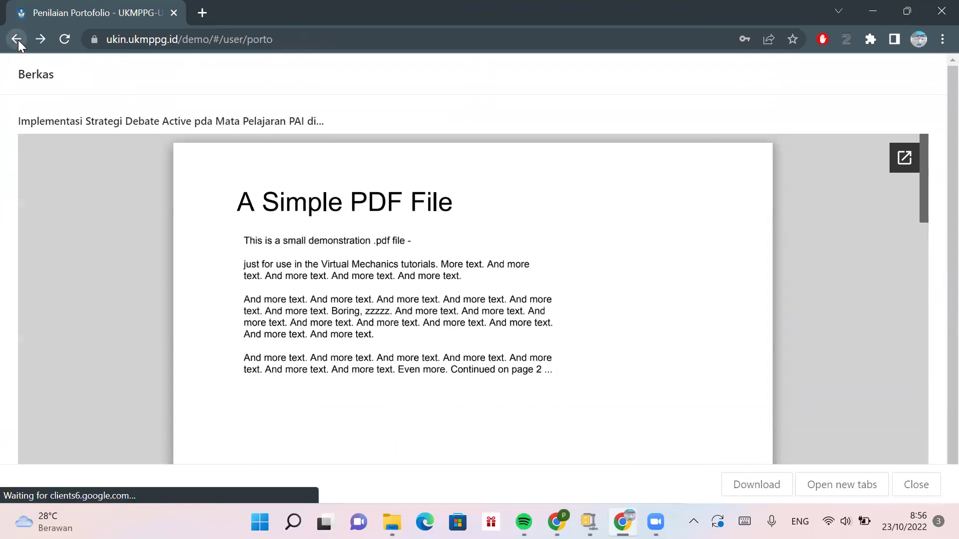
{"action": "scroll", "coordinate": [231, 207], "scroll_direction": "down", "scroll_amount": 1}
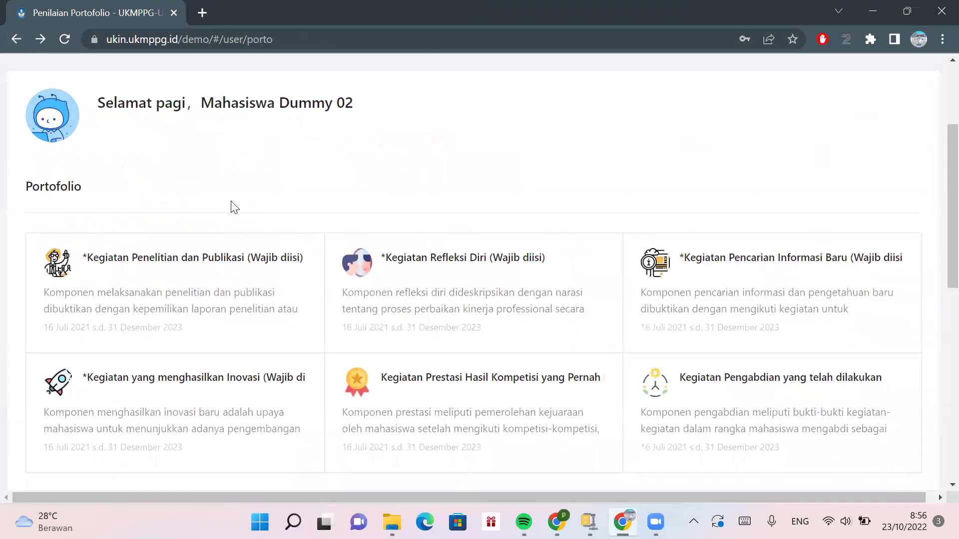
{"action": "left_click", "coordinate": [225, 280]}
{"action": "scroll", "coordinate": [316, 321], "scroll_direction": "down", "scroll_amount": 5}
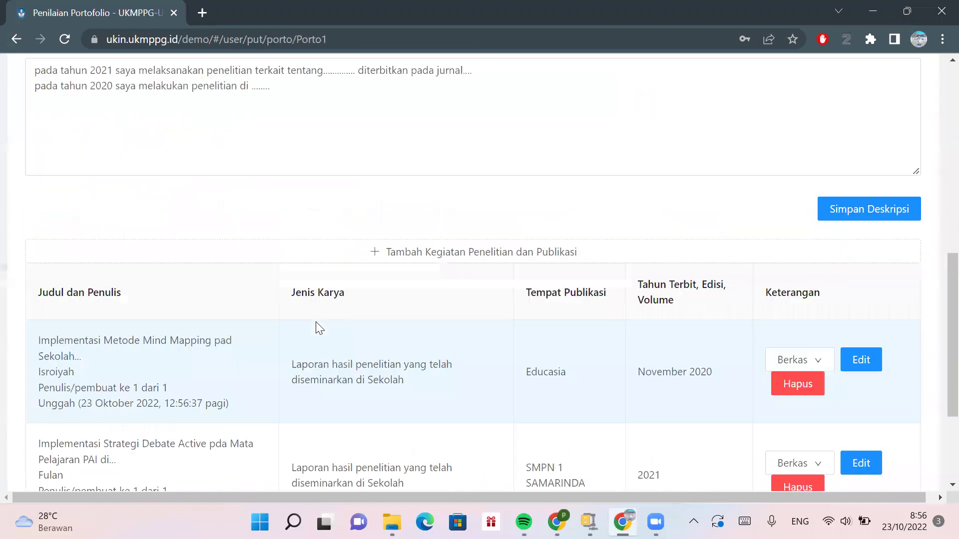
{"action": "scroll", "coordinate": [316, 322], "scroll_direction": "down", "scroll_amount": 2}
{"action": "scroll", "coordinate": [316, 324], "scroll_direction": "up", "scroll_amount": 7}
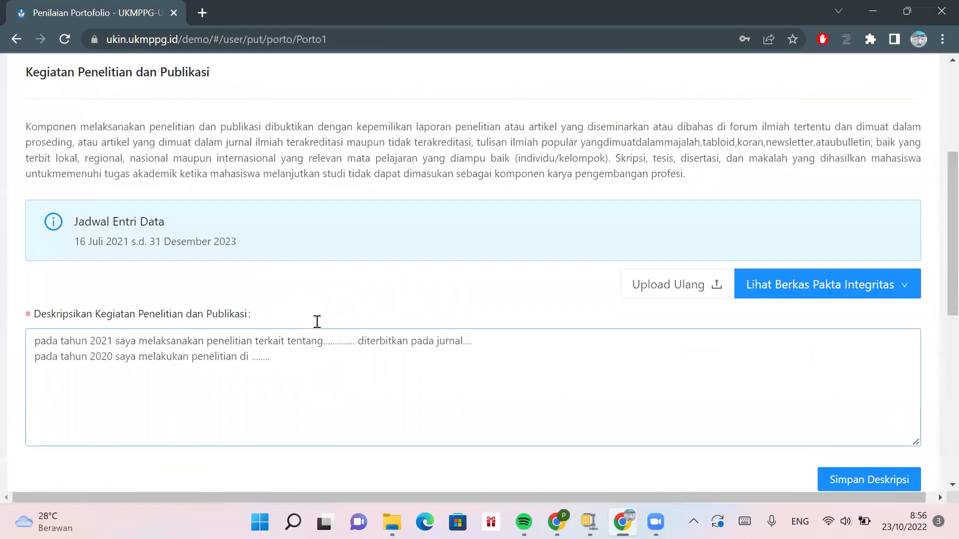
{"action": "scroll", "coordinate": [316, 321], "scroll_direction": "up", "scroll_amount": 4}
{"action": "scroll", "coordinate": [316, 322], "scroll_direction": "down", "scroll_amount": 9}
{"action": "scroll", "coordinate": [317, 322], "scroll_direction": "up", "scroll_amount": 4}
{"action": "scroll", "coordinate": [316, 322], "scroll_direction": "up", "scroll_amount": 5}
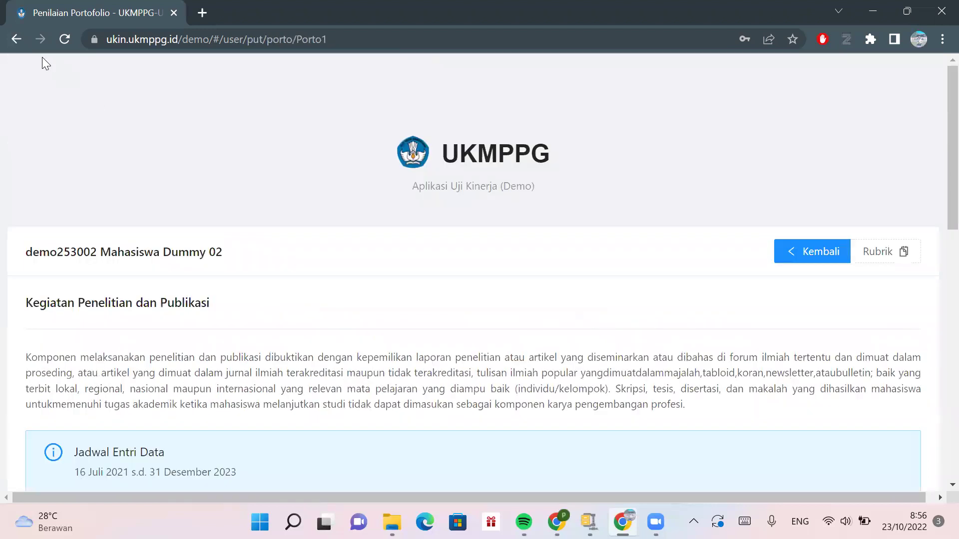
{"action": "left_click", "coordinate": [798, 252]}
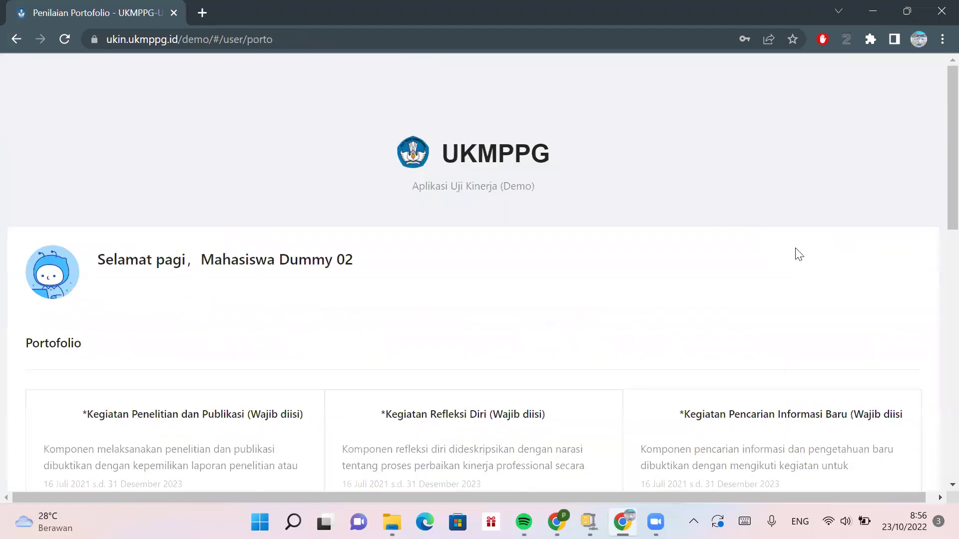
{"action": "scroll", "coordinate": [565, 270], "scroll_direction": "down", "scroll_amount": 4}
- Go to the Kegiatan Refleksi Diri page and save its existing description
{"action": "left_click", "coordinate": [482, 261]}
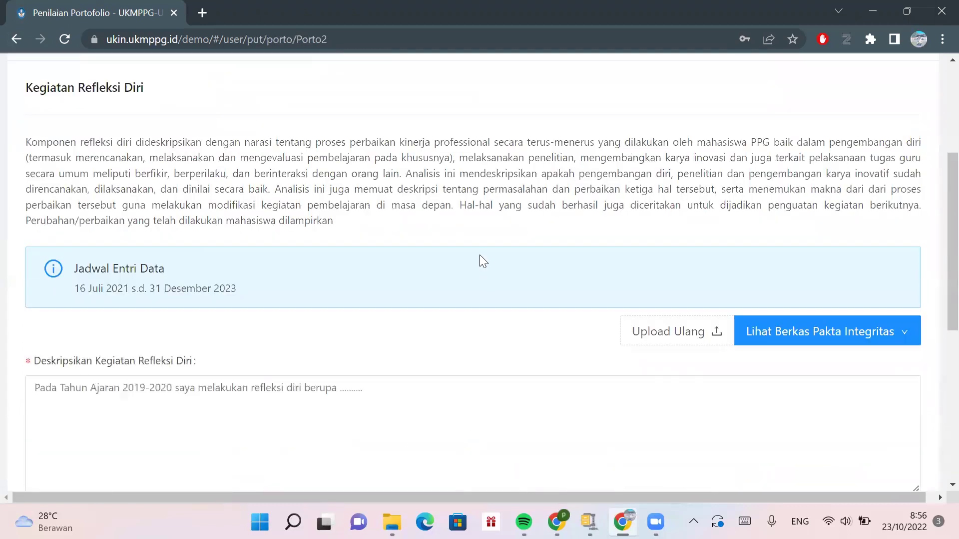
{"action": "scroll", "coordinate": [480, 256], "scroll_direction": "down", "scroll_amount": 3}
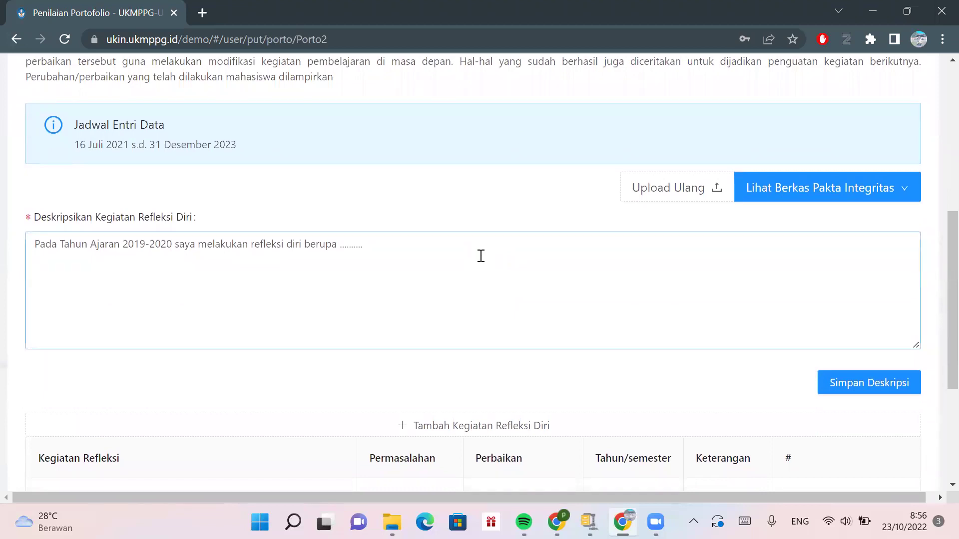
{"action": "scroll", "coordinate": [481, 256], "scroll_direction": "down", "scroll_amount": 3}
{"action": "scroll", "coordinate": [481, 256], "scroll_direction": "up", "scroll_amount": 2}
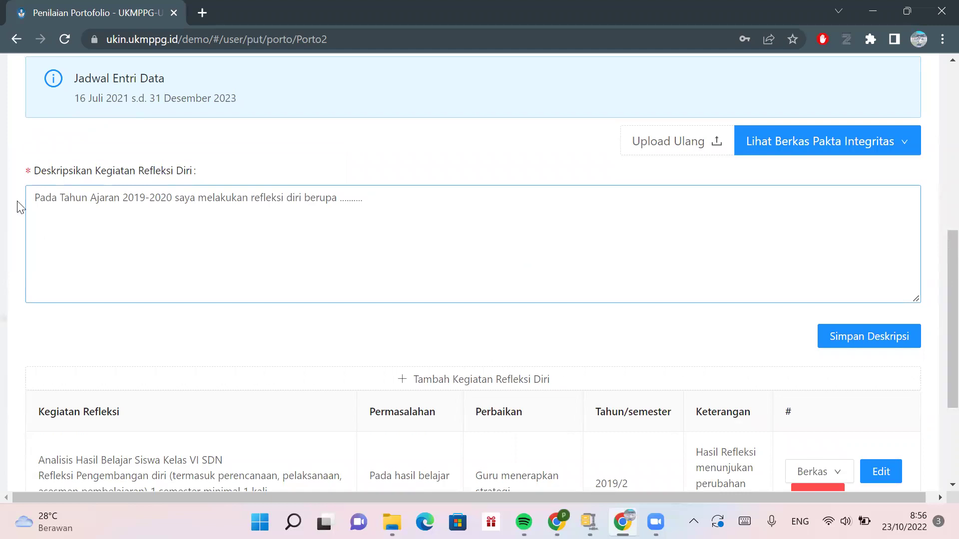
{"action": "left_click", "coordinate": [872, 342]}
- Start a new self-reflection activity with Tambah Kegiatan Refleksi Diri
{"action": "left_click", "coordinate": [374, 197]}
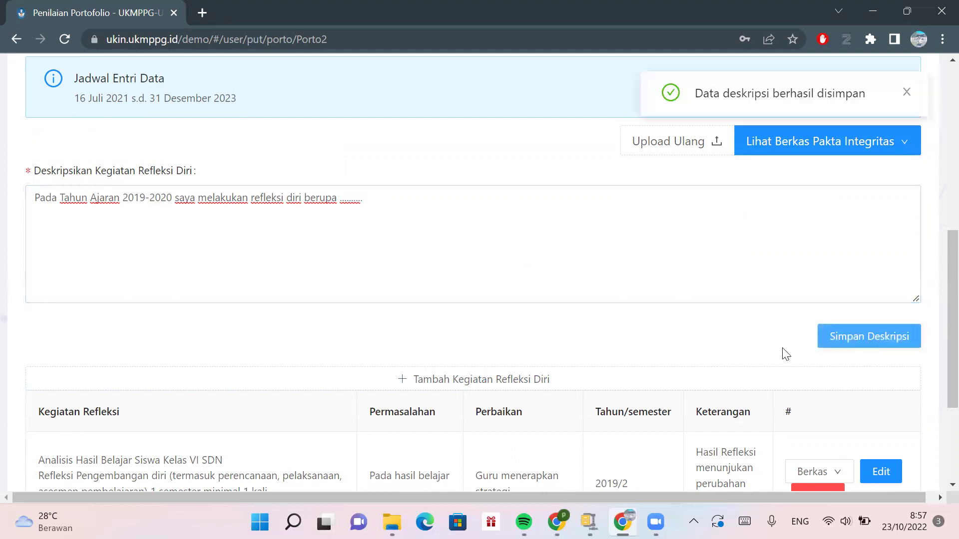
{"action": "scroll", "coordinate": [578, 342], "scroll_direction": "down", "scroll_amount": 4}
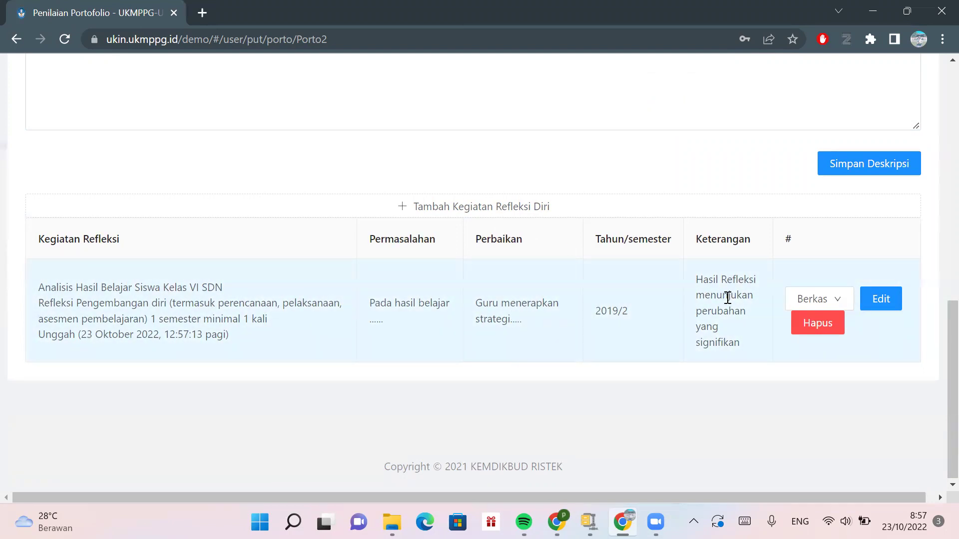
{"action": "left_click", "coordinate": [464, 202]}
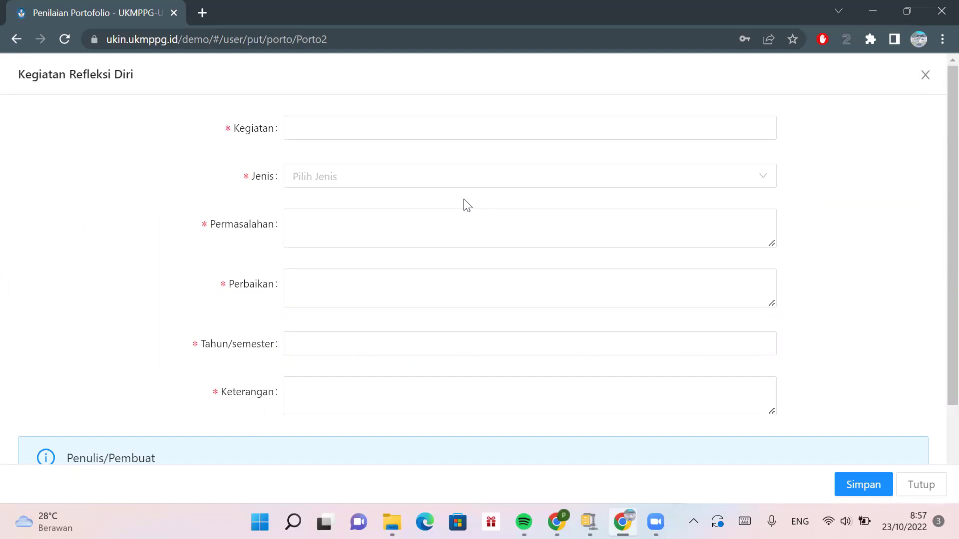
- Enter 'Analisis Hasil Belajar Siswa' as the Kegiatan name of the new reflection entry
{"action": "left_click", "coordinate": [442, 186]}
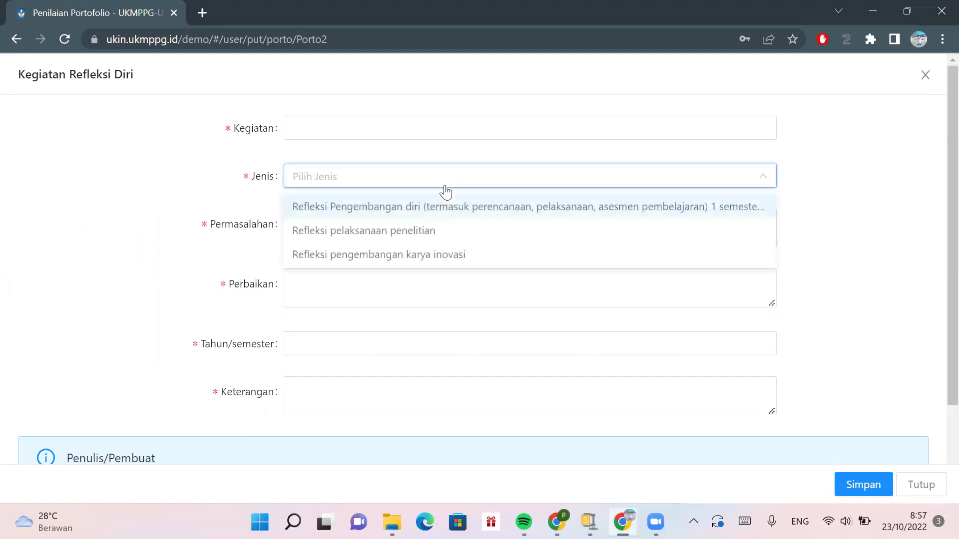
{"action": "left_click", "coordinate": [146, 181]}
{"action": "left_click", "coordinate": [393, 139]}
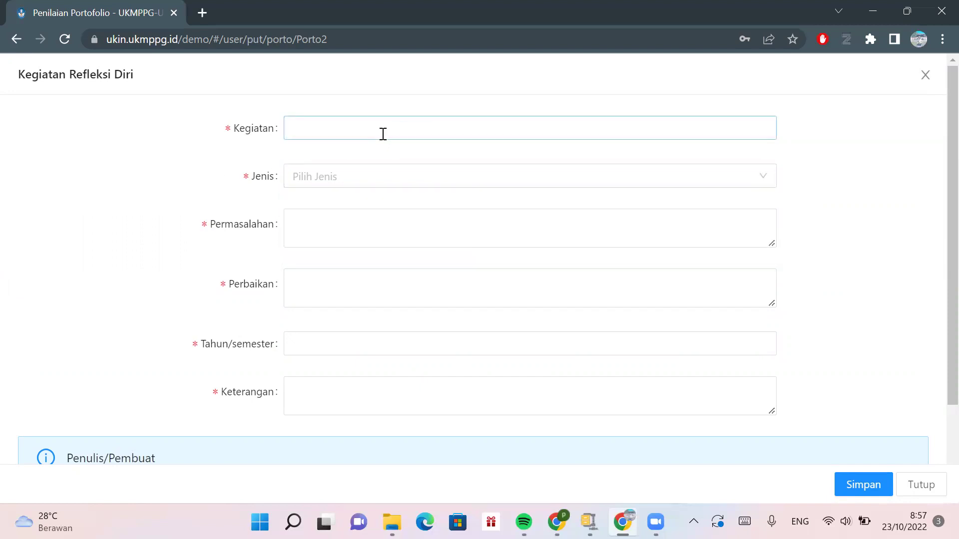
{"action": "left_click", "coordinate": [383, 133]}
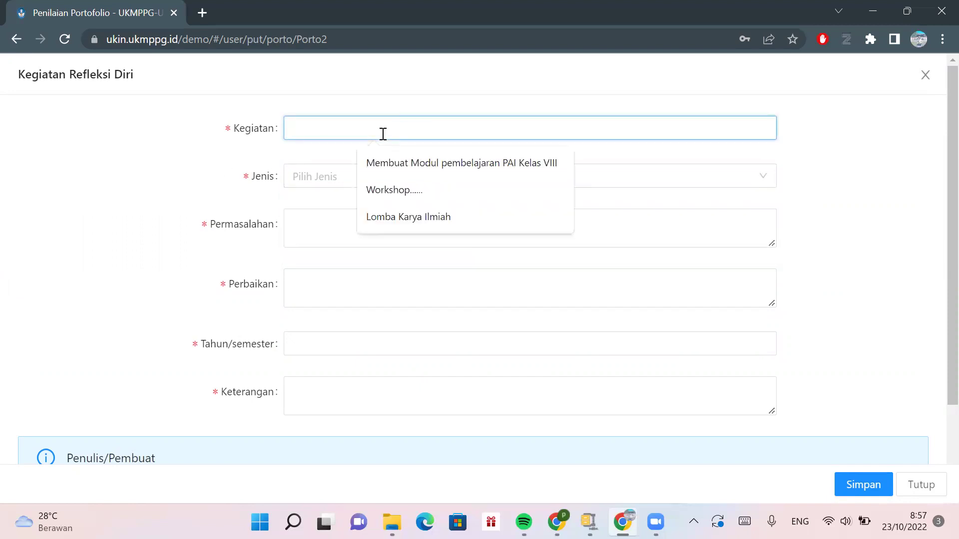
{"action": "type", "text": "RE"}
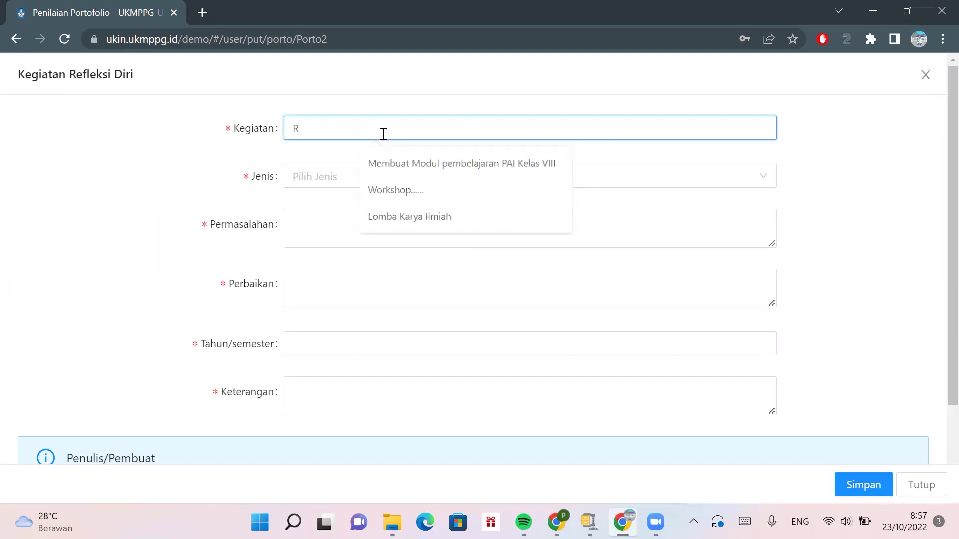
{"action": "key", "text": "BackSpace"}
{"action": "key", "text": "BackSpace"}
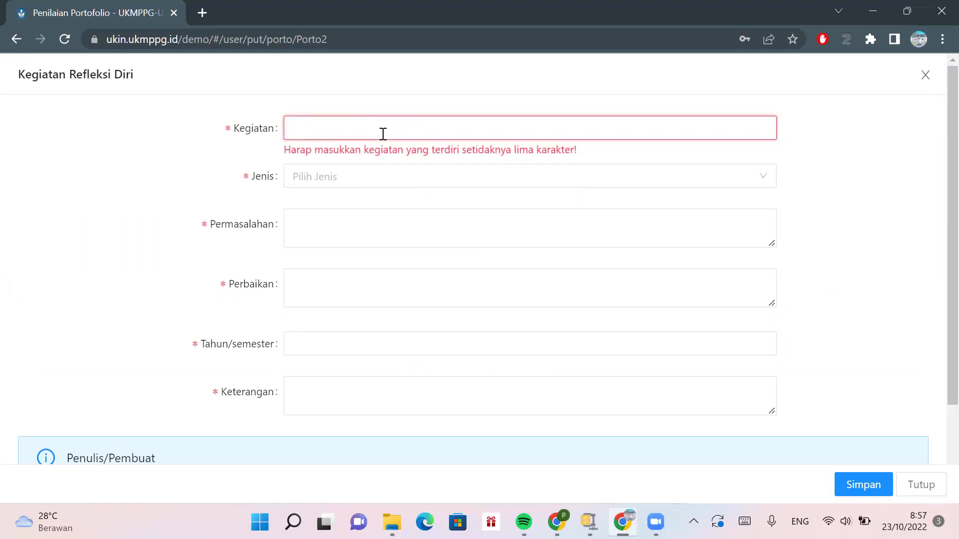
{"action": "left_click", "coordinate": [411, 187]}
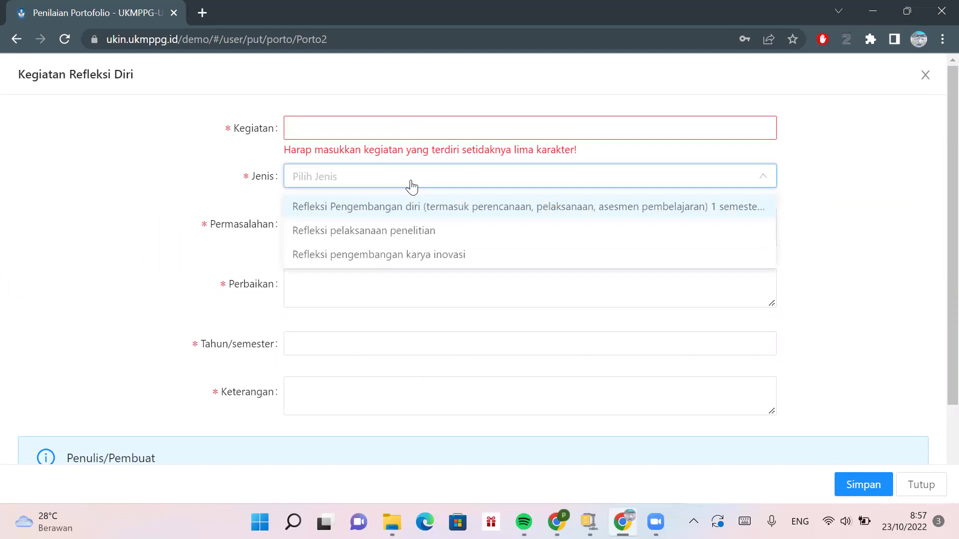
{"action": "left_click", "coordinate": [373, 131]}
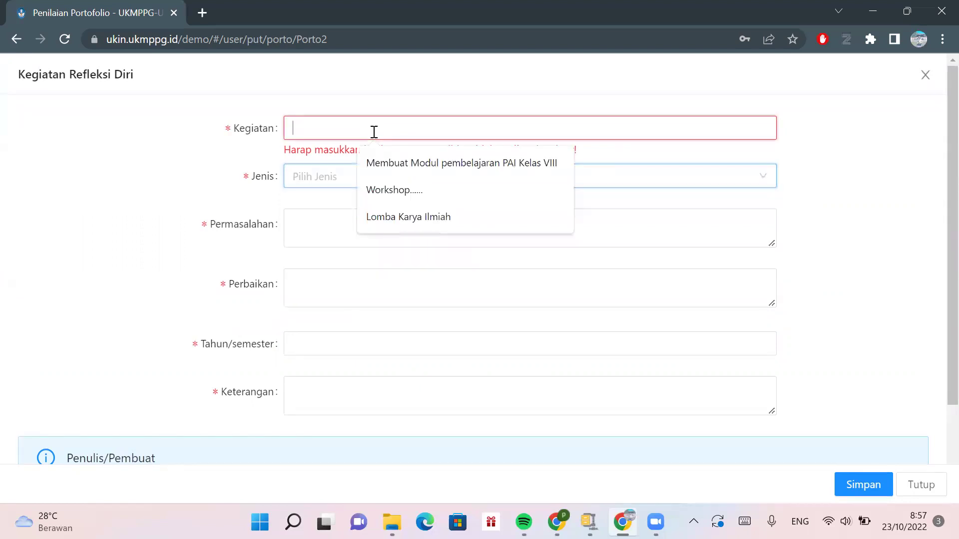
{"action": "type", "text": "Analisis "}
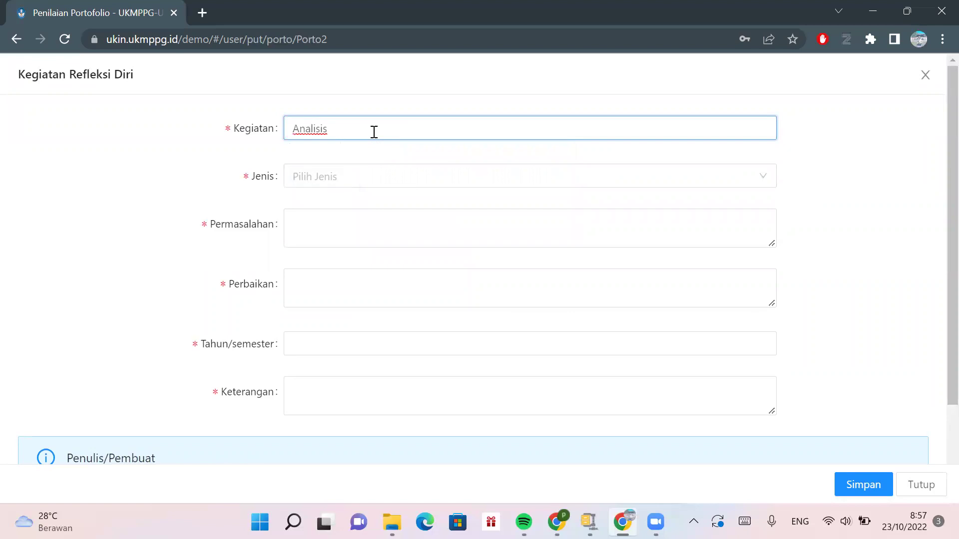
{"action": "type", "text": "Hasil Belajar Siswa"}
{"action": "left_click", "coordinate": [375, 179]}
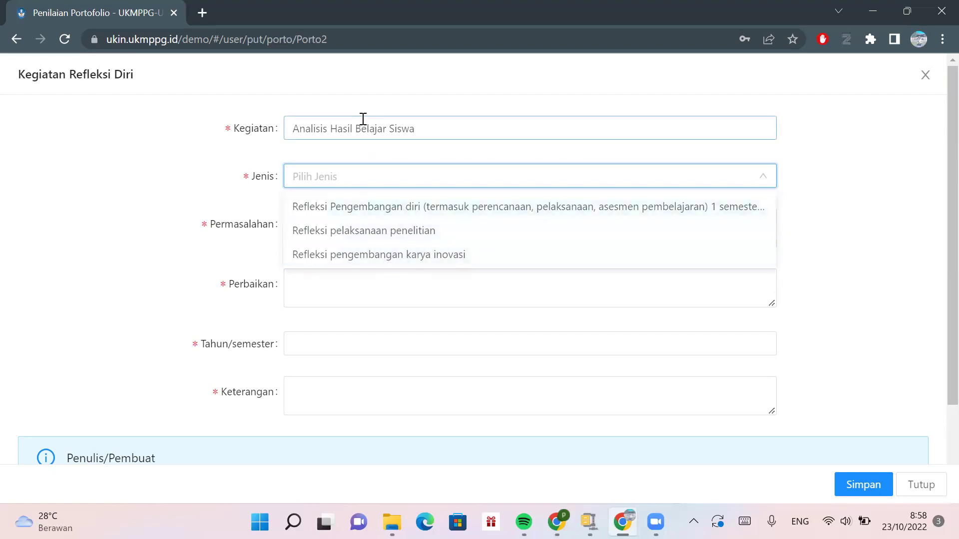
- Choose Refleksi Pengembangan diri as Jenis and type 'Hasil belajar siswa pada UTS' into Permasalahan
{"action": "left_click", "coordinate": [379, 206]}
{"action": "left_click", "coordinate": [343, 234]}
{"action": "type", "text": "Siswa"}
{"action": "key", "text": "BackSpace"}
{"action": "key", "text": "BackSpace"}
{"action": "key", "text": "BackSpace"}
{"action": "key", "text": "BackSpace"}
{"action": "key", "text": "BackSpace"}
{"action": "key", "text": "BackSpace"}
{"action": "type", "text": "Hasil belajar siswa pada UTS "}
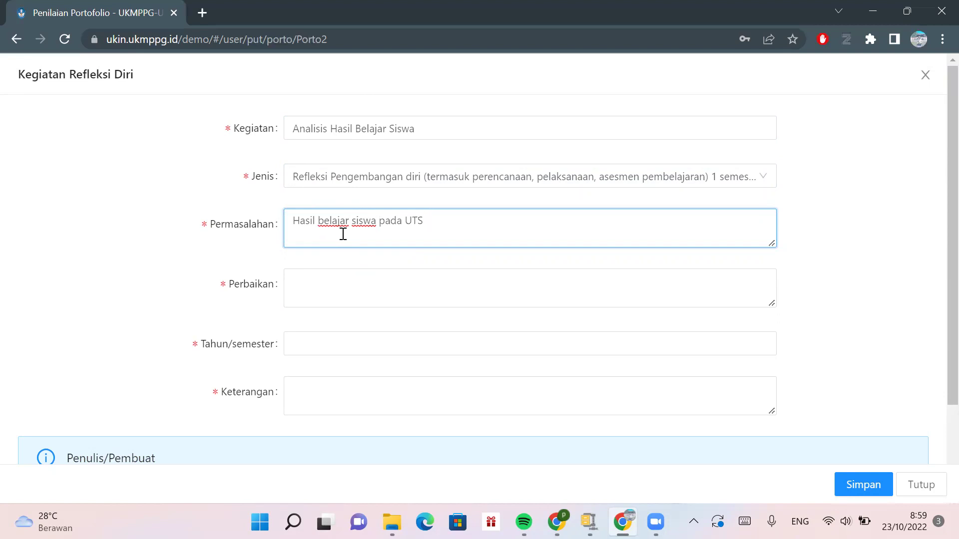
{"action": "type", "text": "se"}
{"action": "key", "text": "BackSpace"}
{"action": "key", "text": "BackSpace"}
{"action": "type", "text": "mengalam"}
{"action": "key", "text": "BackSpace"}
{"action": "key", "text": "BackSpace"}
{"action": "key", "text": "BackSpace"}
{"action": "key", "text": "BackSpace"}
{"action": "key", "text": "BackSpace"}
{"action": "key", "text": "BackSpace"}
{"action": "type", "text": "ngalami"}
{"action": "key", "text": "BackSpace"}
{"action": "key", "text": "BackSpace"}
{"action": "key", "text": "BackSpace"}
{"action": "key", "text": "BackSpace"}
{"action": "key", "text": "BackSpace"}
{"action": "key", "text": "BackSpace"}
{"action": "key", "text": "BackSpace"}
{"action": "key", "text": "BackSpace"}
{"action": "key", "text": "BackSpace"}
{"action": "key", "text": "BackSpace"}
- Add the percentage and 'dibawah KKM' so Permasalahan reads '30 % Hasil belajar siswa pada UTS dibawah KKM'
{"action": "left_click", "coordinate": [318, 220]}
{"action": "left_click", "coordinate": [294, 226]}
{"action": "type", "text": "20 "}
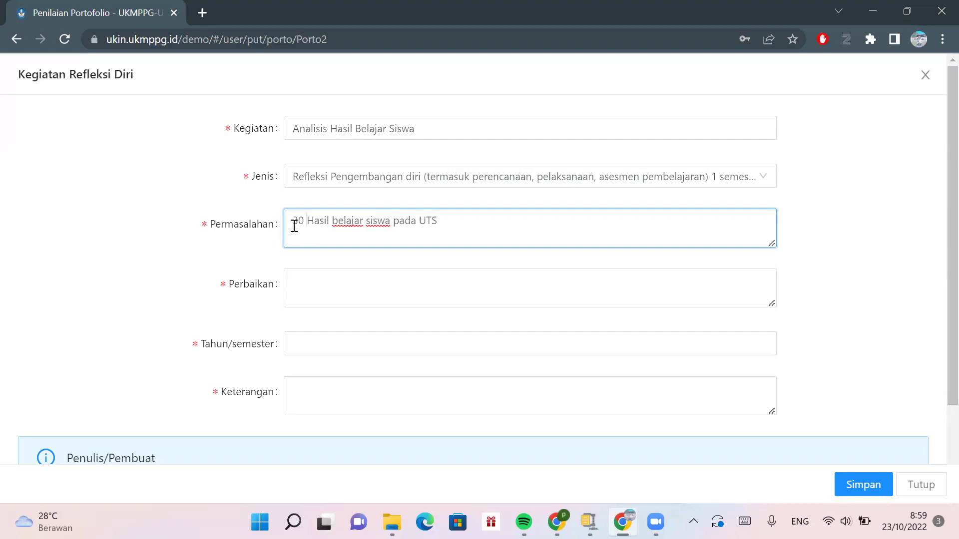
{"action": "type", "text": "% "}
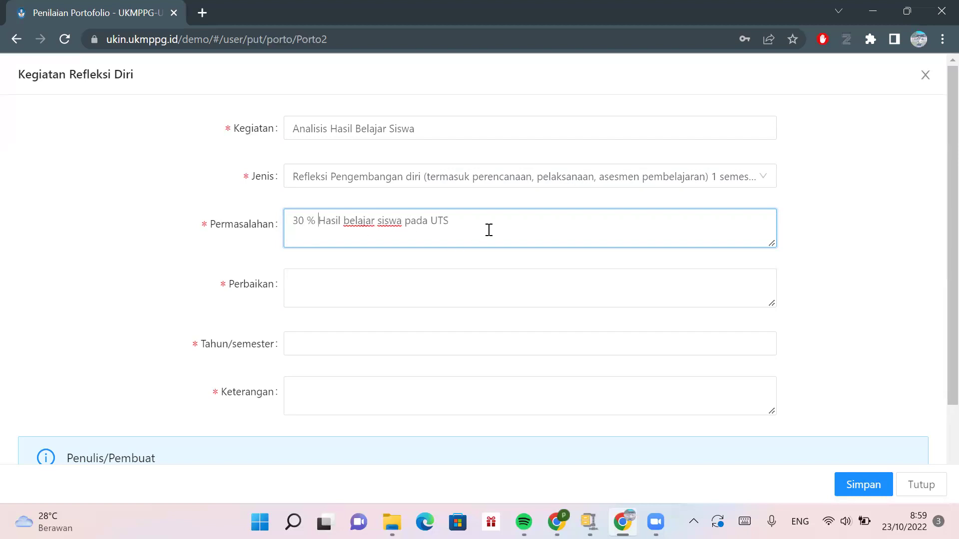
{"action": "type", "text": "dibawah KKM"}
{"action": "left_click", "coordinate": [438, 273]}
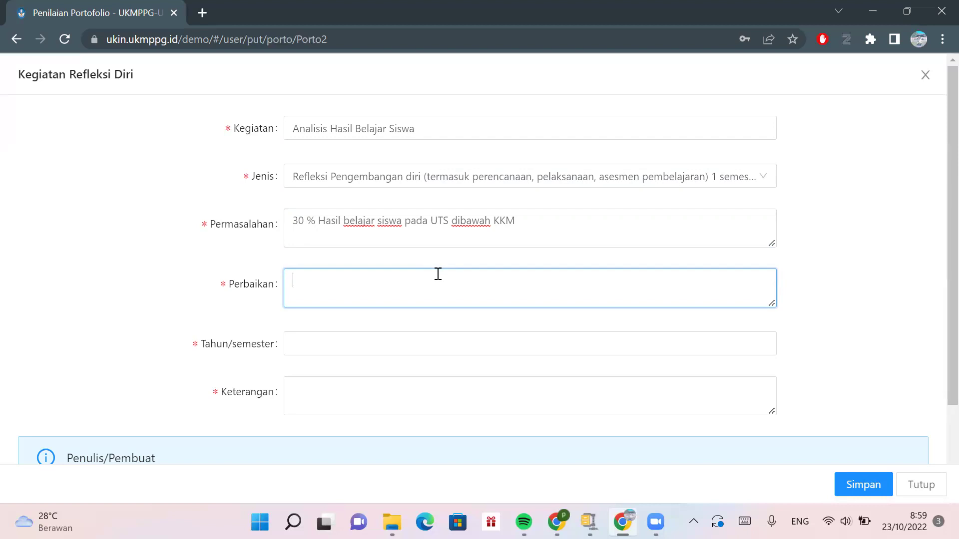
- Enter Perbaikan 'menggunakan strategi debate active dalam pembelajaran' and Tahun/semester 2021
{"action": "type", "text": "m"}
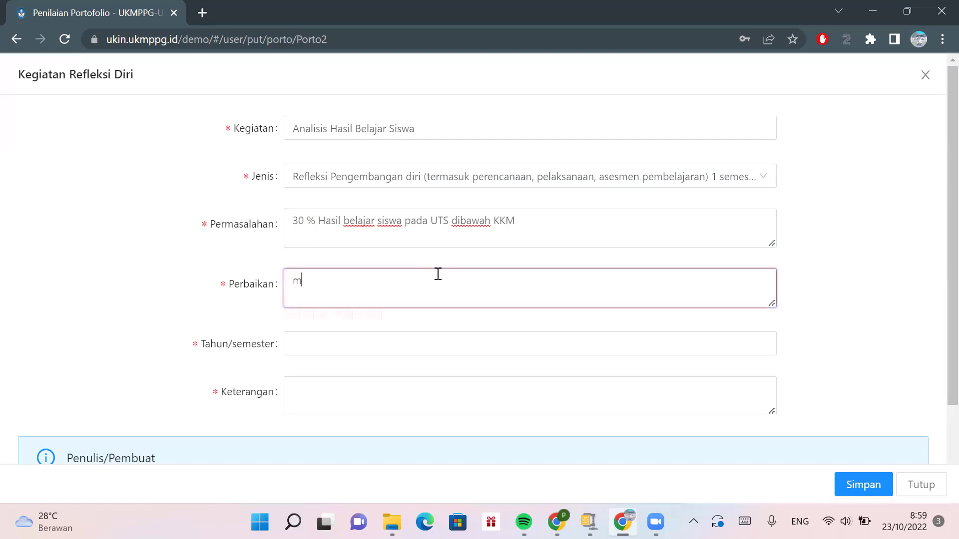
{"action": "type", "text": "enggunakan strategi debate active dalam pembelajaran"}
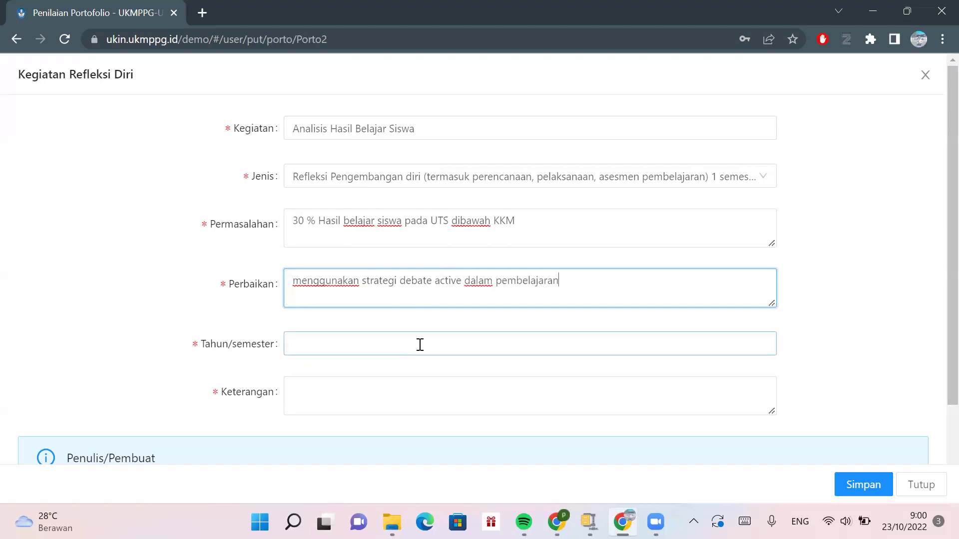
{"action": "left_click", "coordinate": [420, 344]}
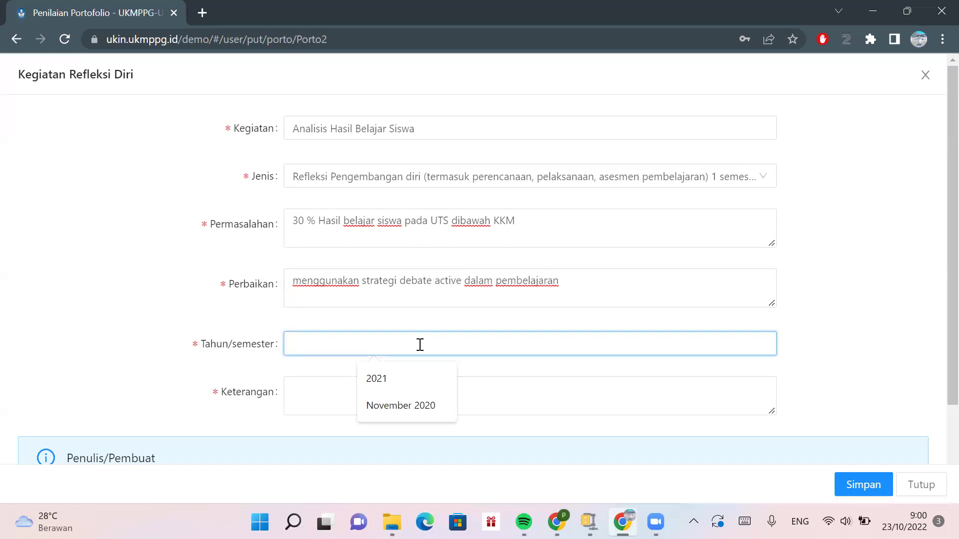
{"action": "type", "text": "2021"}
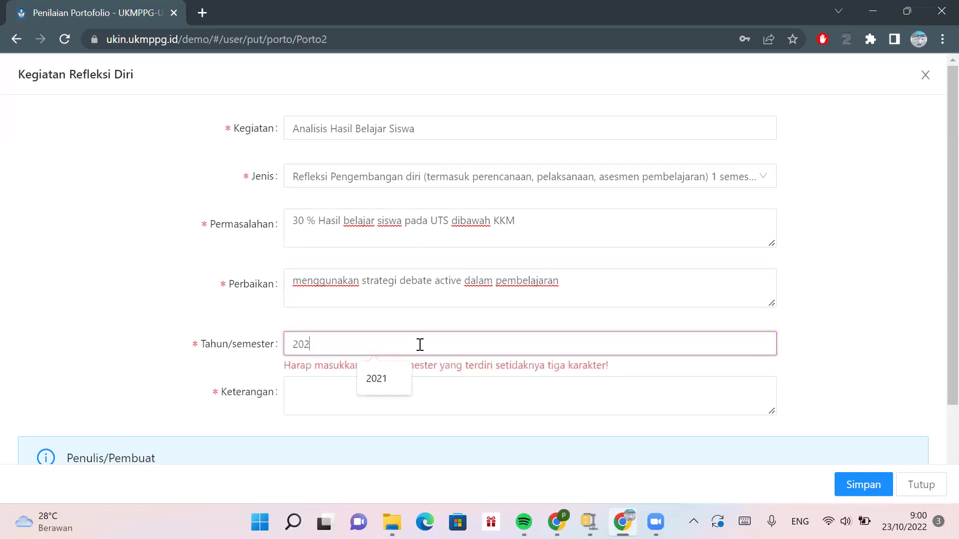
- Write the Keterangan note 'terdapat perubahan yang signifikan pada hasil belajar (UAS)'
{"action": "left_click", "coordinate": [389, 395]}
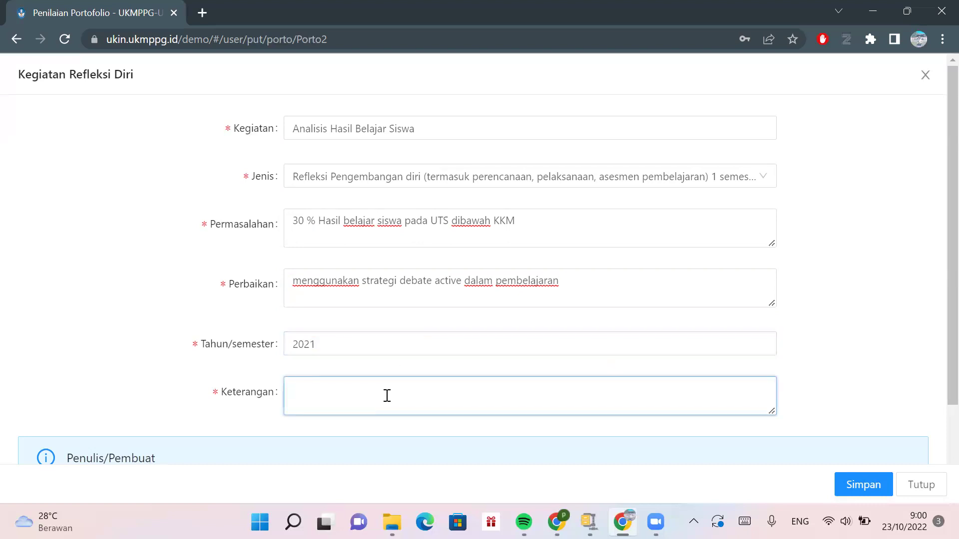
{"action": "type", "text": "terdapat peru"}
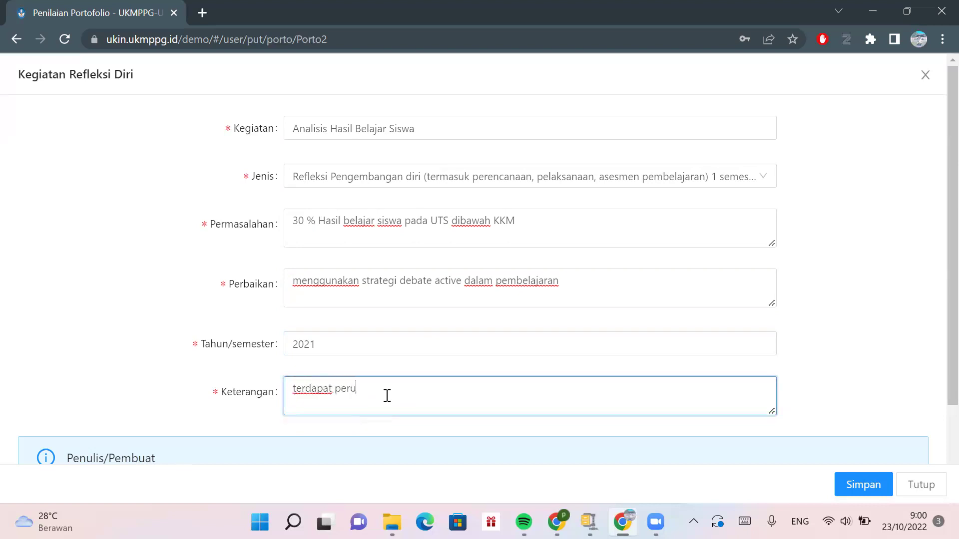
{"action": "type", "text": "bahan yang signifikan pada hasil belah"}
{"action": "key", "text": "BackSpace"}
{"action": "type", "text": "jar "}
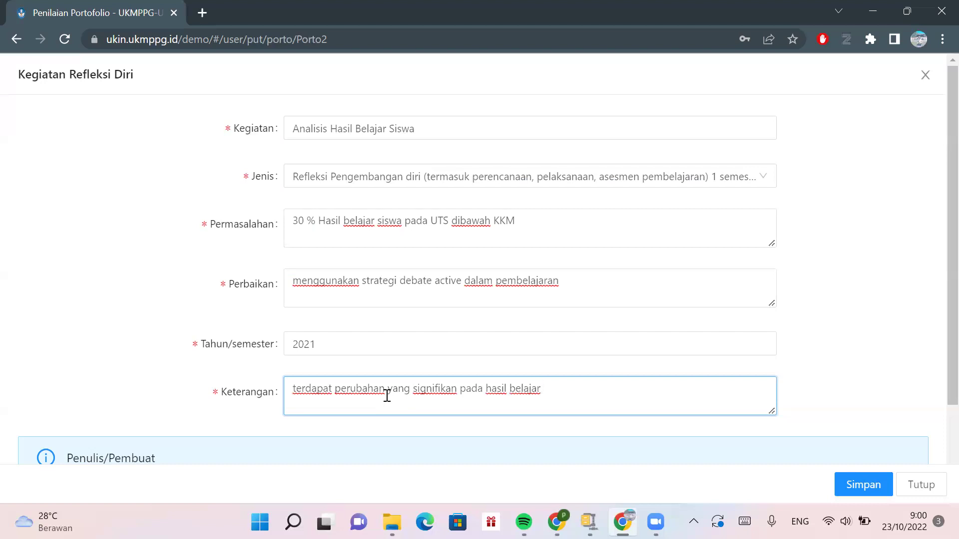
{"action": "type", "text": "(UAS"}
- Set Jenis Berkas to 'Tautan (Youtube, Google Drive)' so the Tautan Berkas field appears
{"action": "scroll", "coordinate": [385, 397], "scroll_direction": "down", "scroll_amount": 2}
{"action": "left_click", "coordinate": [383, 406]}
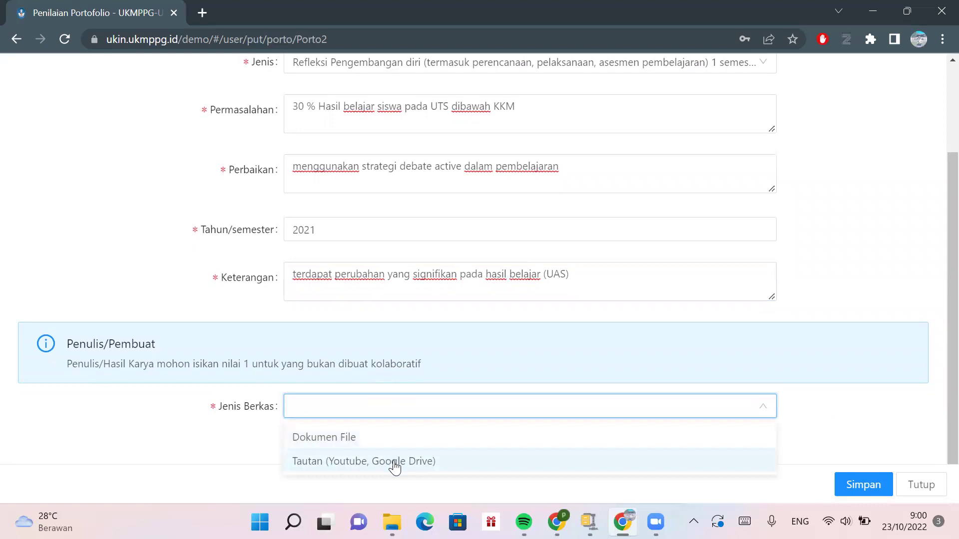
{"action": "scroll", "coordinate": [356, 328], "scroll_direction": "up", "scroll_amount": 2}
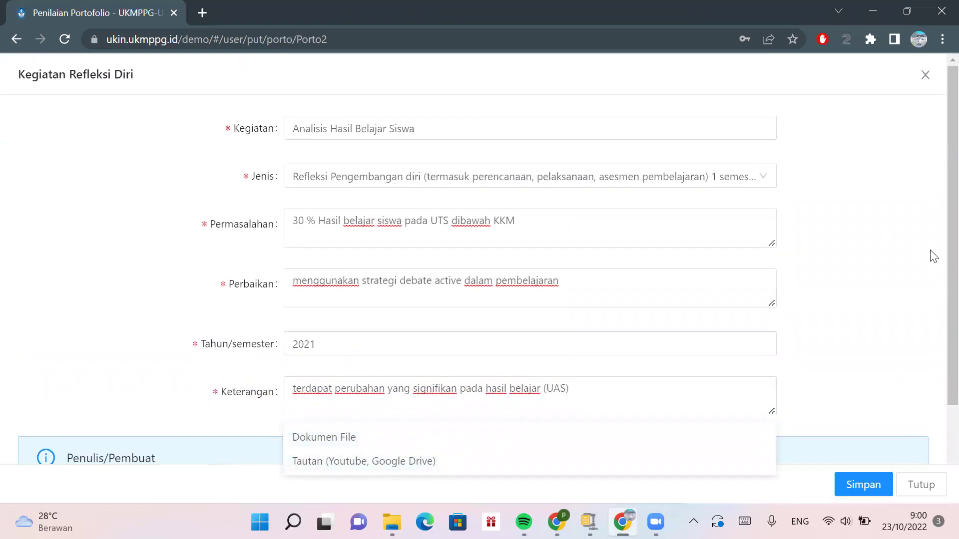
{"action": "left_click", "coordinate": [938, 298]}
{"action": "scroll", "coordinate": [936, 329], "scroll_direction": "down", "scroll_amount": 2}
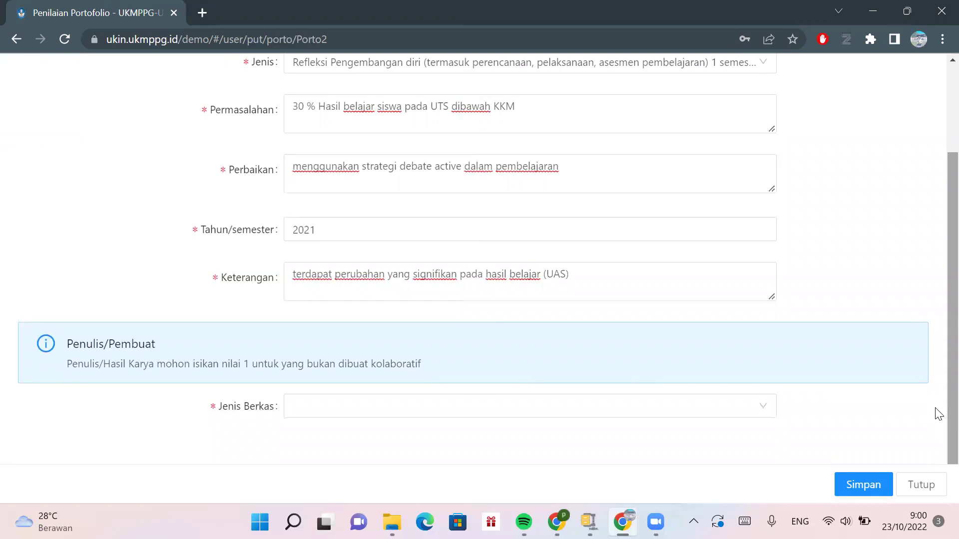
{"action": "left_click", "coordinate": [747, 416]}
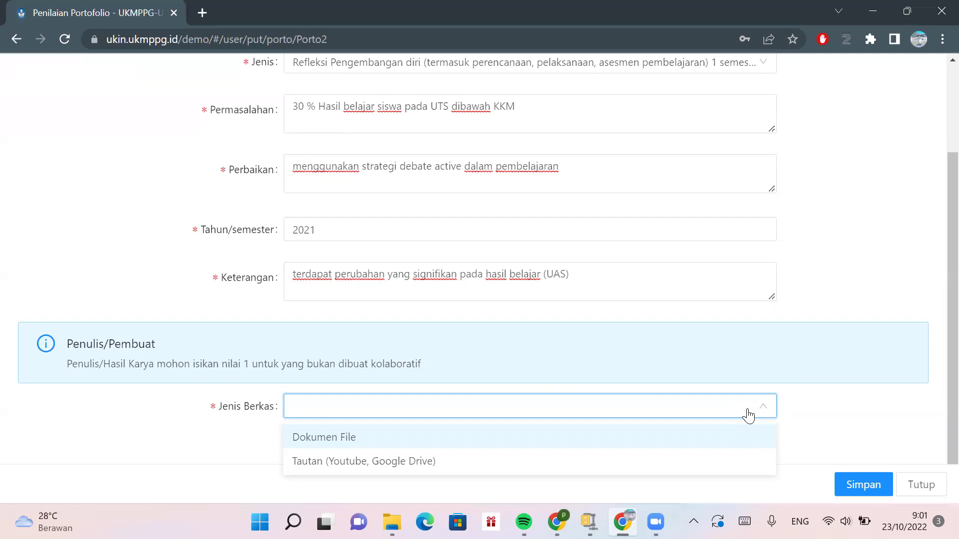
{"action": "left_click", "coordinate": [561, 465]}
{"action": "scroll", "coordinate": [519, 382], "scroll_direction": "down", "scroll_amount": 2}
{"action": "left_click", "coordinate": [430, 405]}
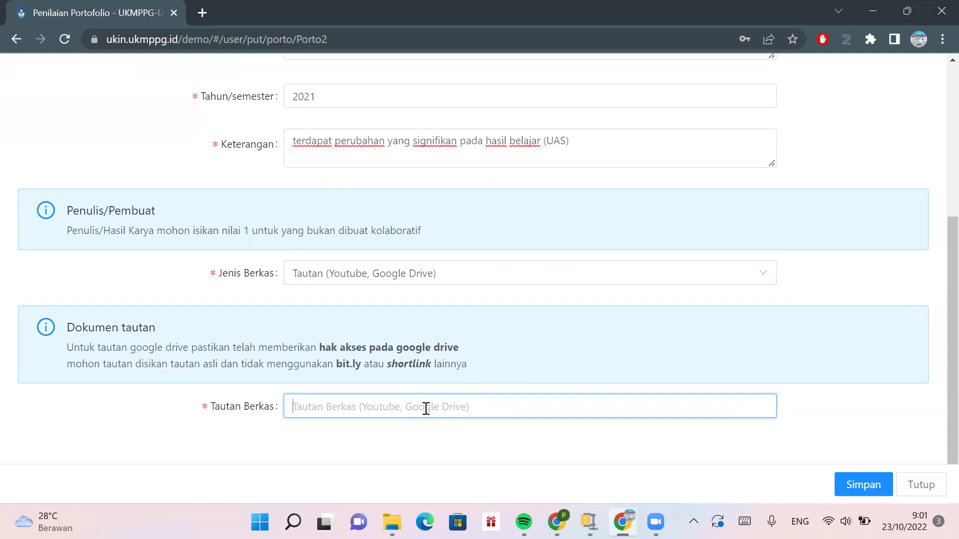
- Try trial entries in Tautan Berkas to see its URL validation, leaving 'http' in the field
{"action": "type", "text": "g"}
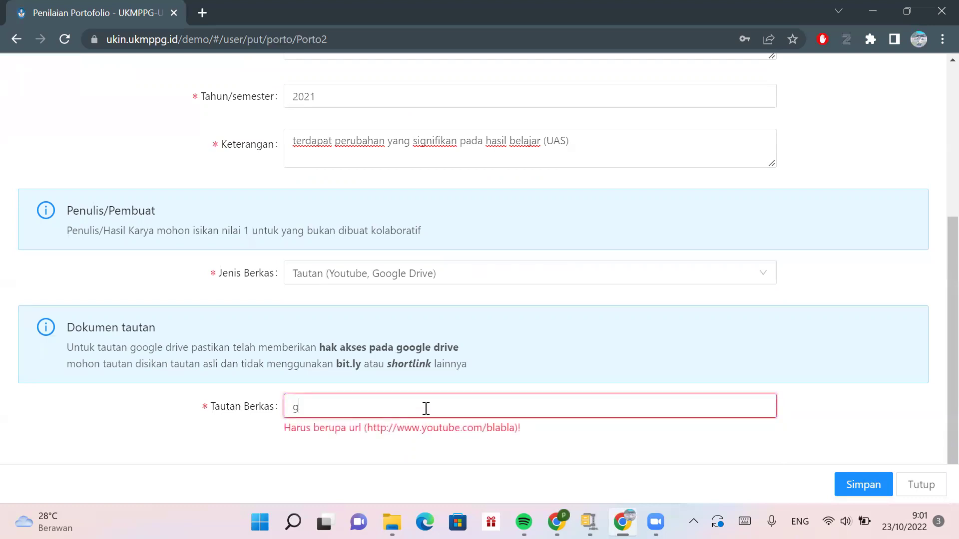
{"action": "key", "text": "BackSpace"}
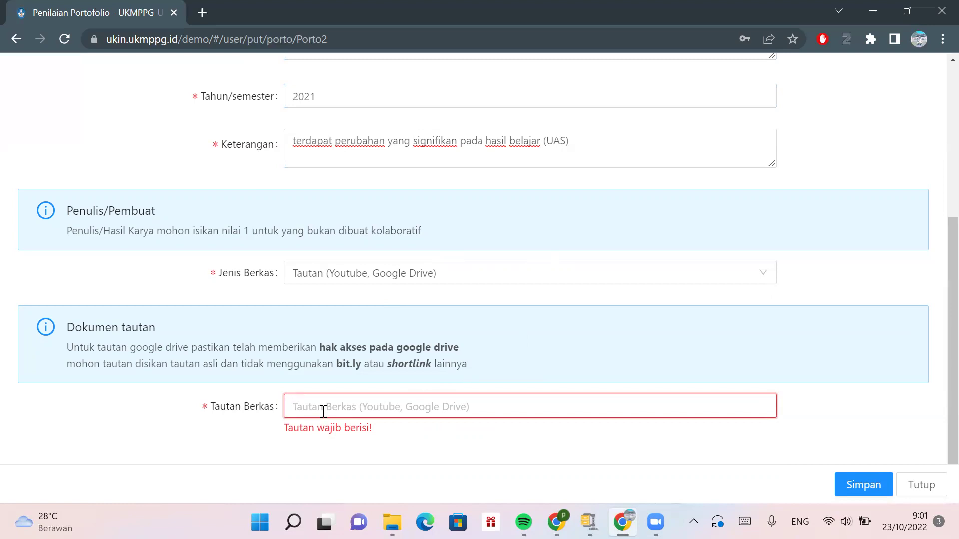
{"action": "type", "text": "g"}
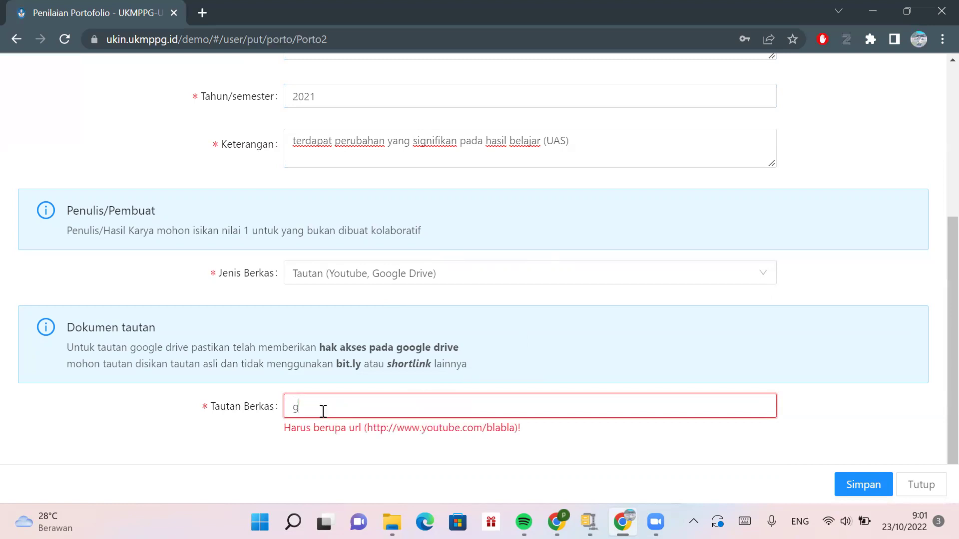
{"action": "key", "text": "BackSpace"}
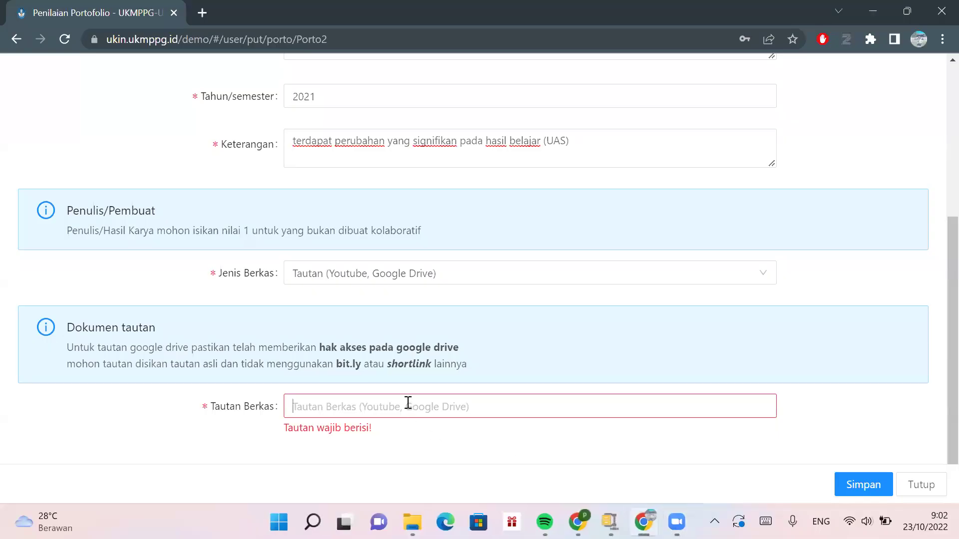
{"action": "left_click", "coordinate": [408, 403]}
{"action": "type", "text": "drive"}
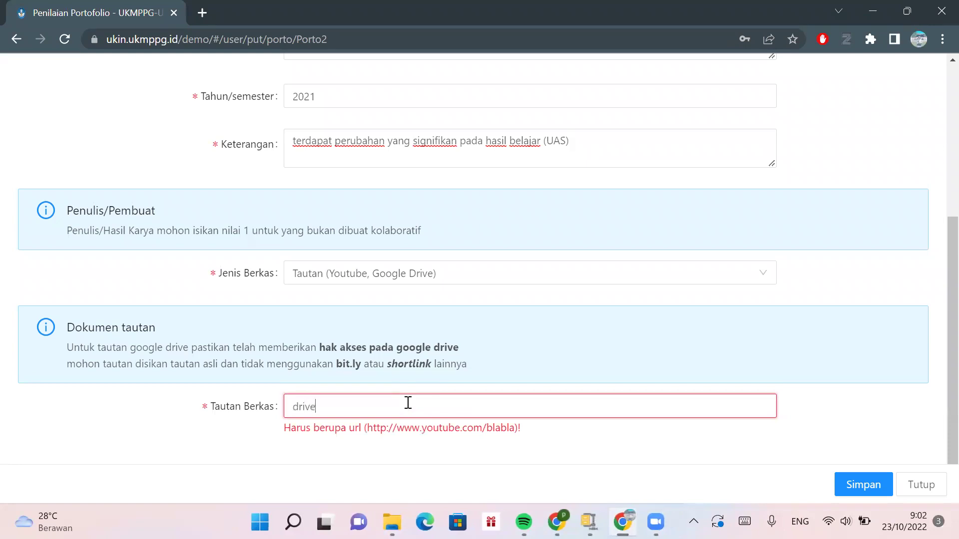
{"action": "type", "text": "/goog"}
{"action": "key", "text": "BackSpace"}
{"action": "key", "text": "BackSpace"}
{"action": "key", "text": "BackSpace"}
{"action": "key", "text": "BackSpace"}
{"action": "key", "text": "BackSpace"}
{"action": "key", "text": "BackSpace"}
{"action": "key", "text": "BackSpace"}
{"action": "key", "text": "BackSpace"}
{"action": "key", "text": "BackSpace"}
{"action": "key", "text": "BackSpace"}
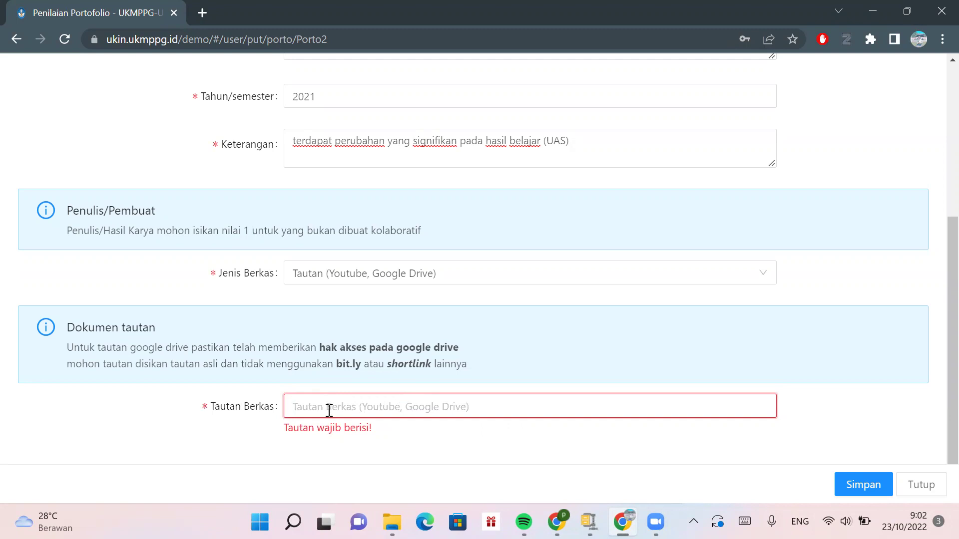
{"action": "type", "text": "you"}
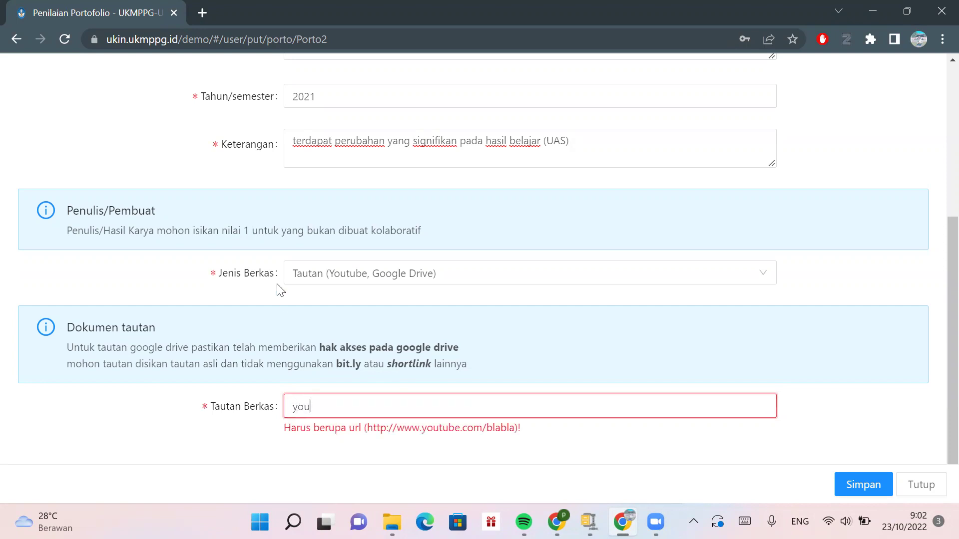
{"action": "key", "text": "BackSpace"}
{"action": "key", "text": "BackSpace"}
{"action": "key", "text": "BackSpace"}
{"action": "type", "text": "http"}
{"action": "left_click_drag", "start_coordinate": [518, 428], "coordinate": [367, 429]}
{"action": "key", "text": "ctrl+c"}
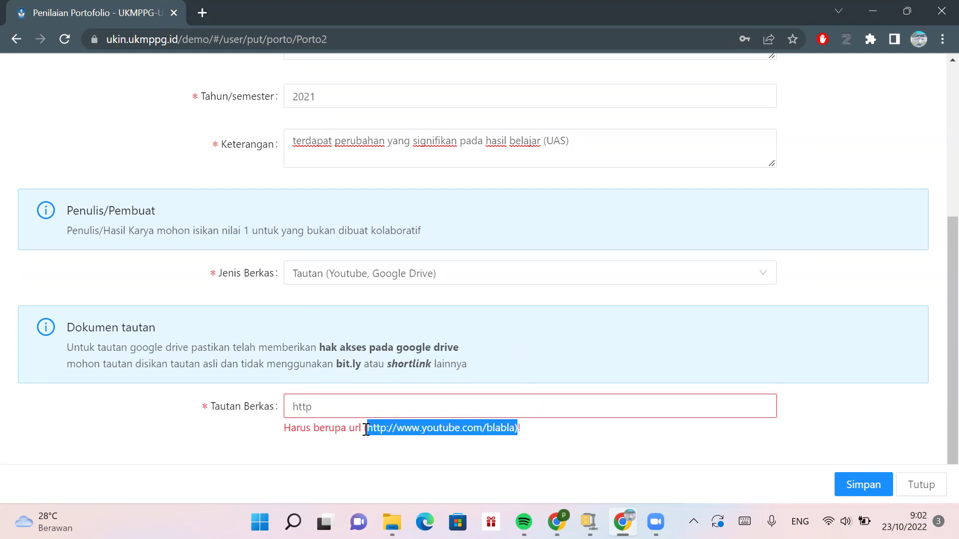
{"action": "left_click", "coordinate": [343, 401]}
{"action": "key", "text": "BackSpace"}
{"action": "key", "text": "BackSpace"}
{"action": "key", "text": "BackSpace"}
{"action": "key", "text": "BackSpace"}
{"action": "key", "text": "ctrl+v"}
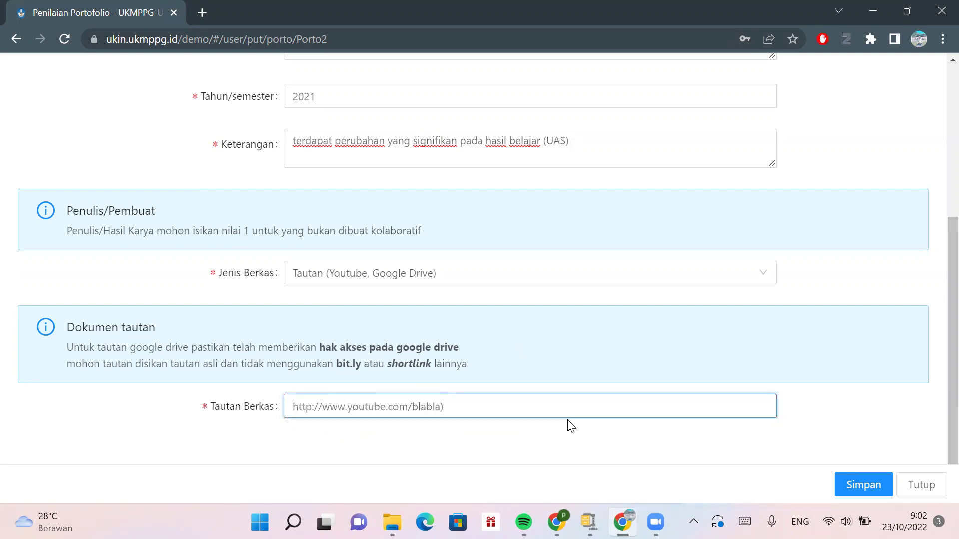
- Save the reflection entry and check its new 2021 row in the reflection table
{"action": "left_click", "coordinate": [851, 486]}
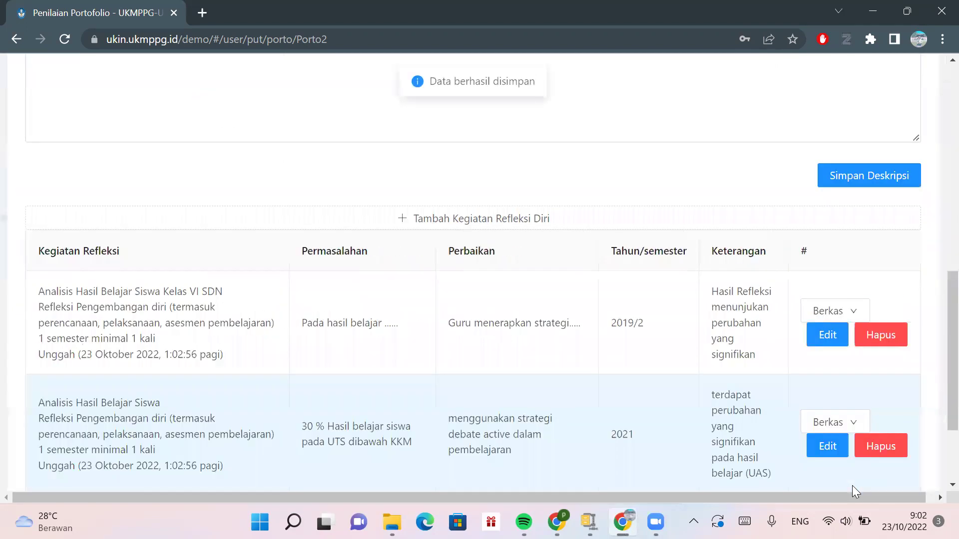
{"action": "scroll", "coordinate": [582, 451], "scroll_direction": "down", "scroll_amount": 2}
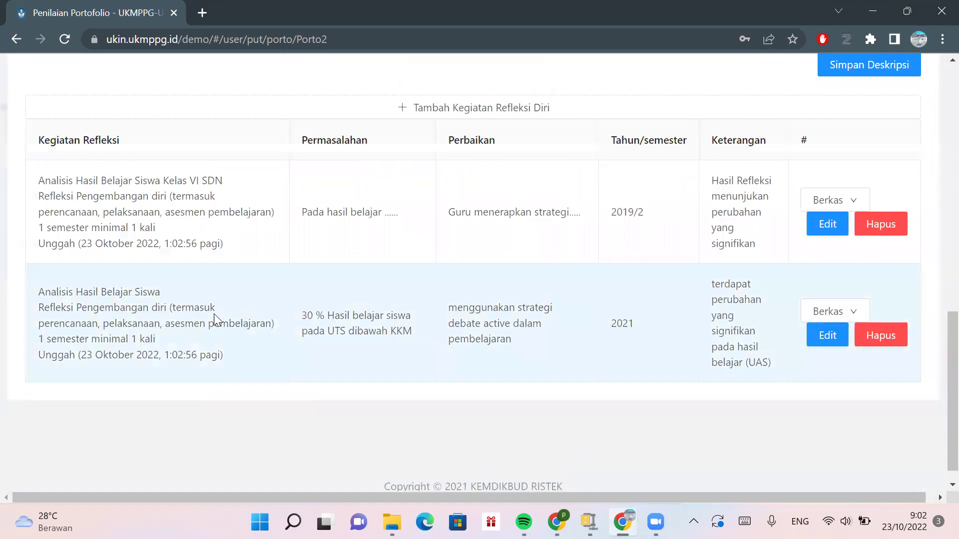
{"action": "scroll", "coordinate": [286, 256], "scroll_direction": "up", "scroll_amount": 5}
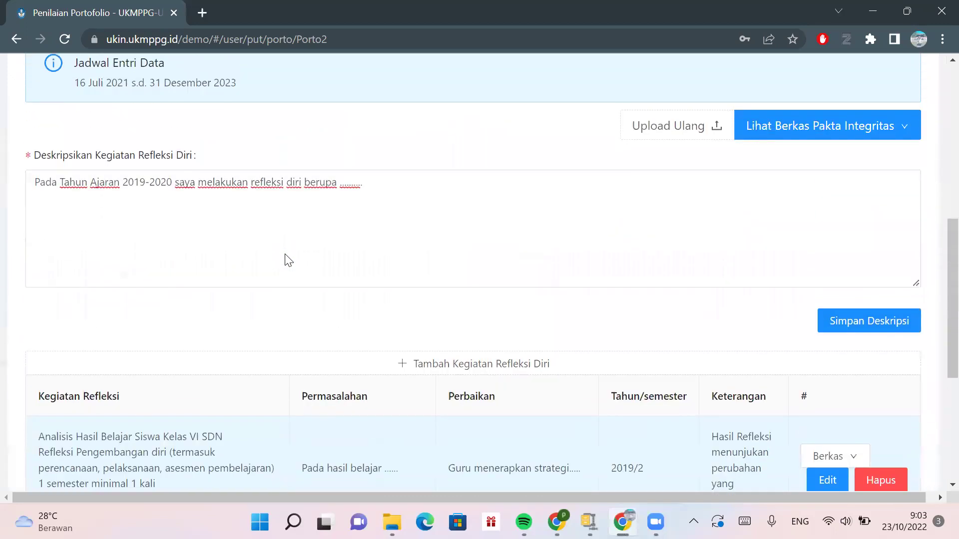
{"action": "scroll", "coordinate": [287, 254], "scroll_direction": "up", "scroll_amount": 1}
{"action": "scroll", "coordinate": [284, 261], "scroll_direction": "down", "scroll_amount": 7}
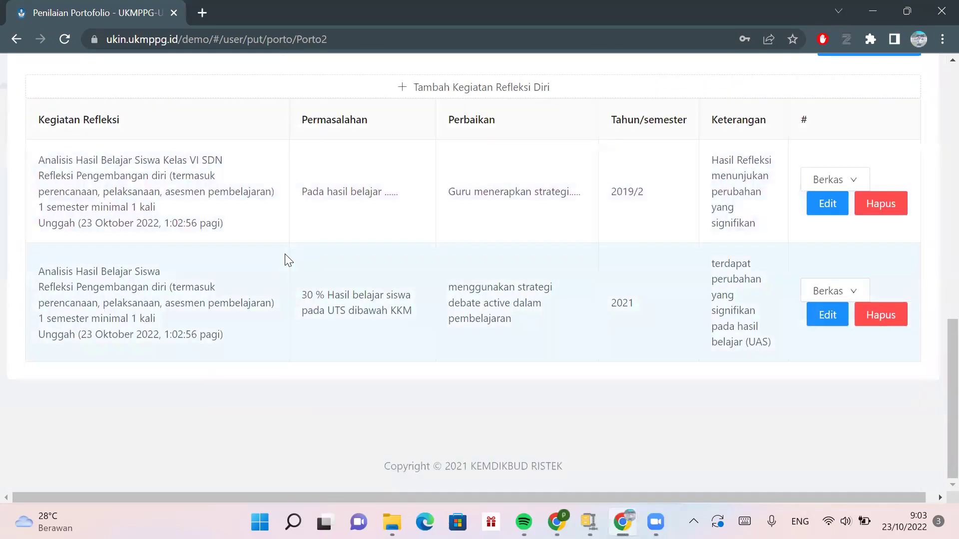
{"action": "scroll", "coordinate": [285, 261], "scroll_direction": "up", "scroll_amount": 4}
{"action": "scroll", "coordinate": [287, 259], "scroll_direction": "down", "scroll_amount": 5}
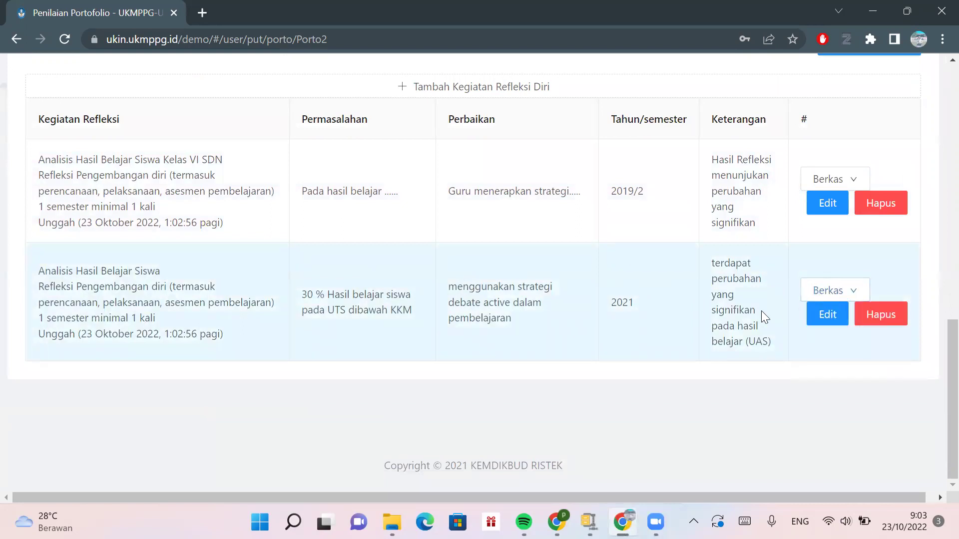
{"action": "scroll", "coordinate": [438, 284], "scroll_direction": "up", "scroll_amount": 10}
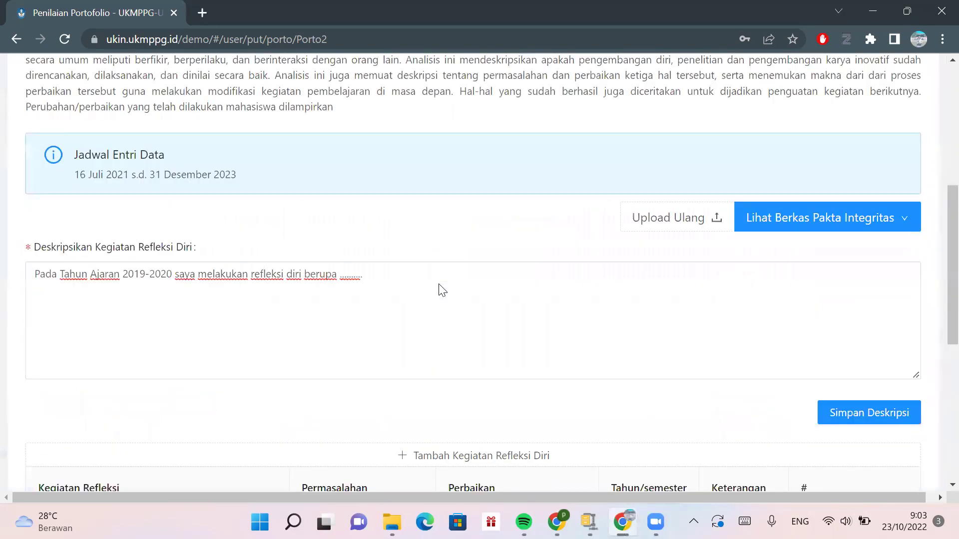
{"action": "scroll", "coordinate": [438, 291], "scroll_direction": "up", "scroll_amount": 3}
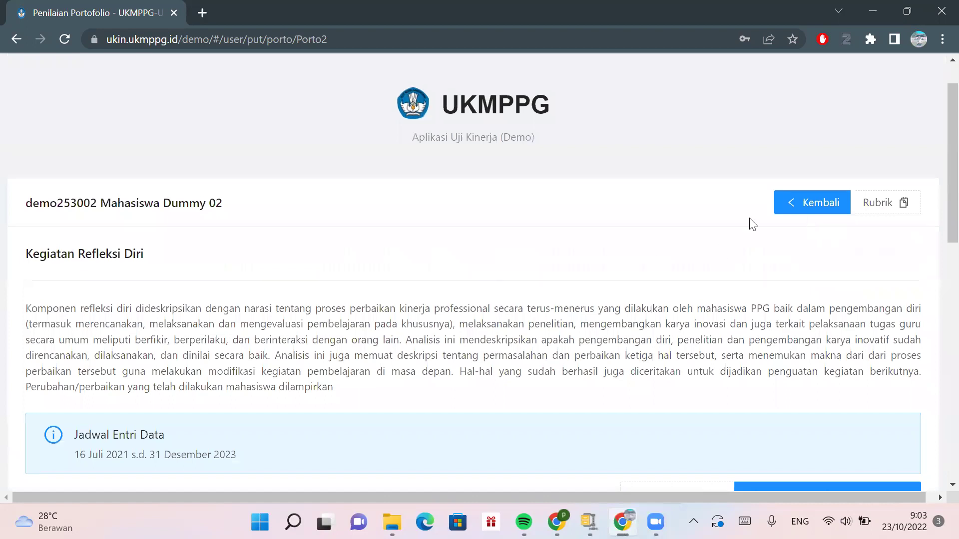
{"action": "scroll", "coordinate": [418, 290], "scroll_direction": "right", "scroll_amount": 1}
{"action": "scroll", "coordinate": [652, 326], "scroll_direction": "down", "scroll_amount": 13}
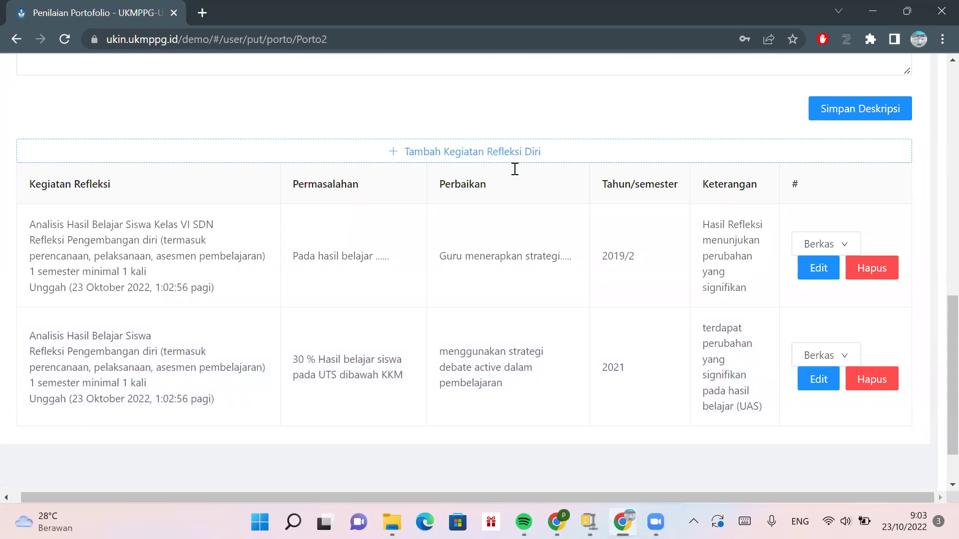
{"action": "scroll", "coordinate": [514, 167], "scroll_direction": "up", "scroll_amount": 8}
- Open Kegiatan Pencarian Informasi Baru from the portfolio overview and save its year-by-year description
{"action": "left_click", "coordinate": [779, 65]}
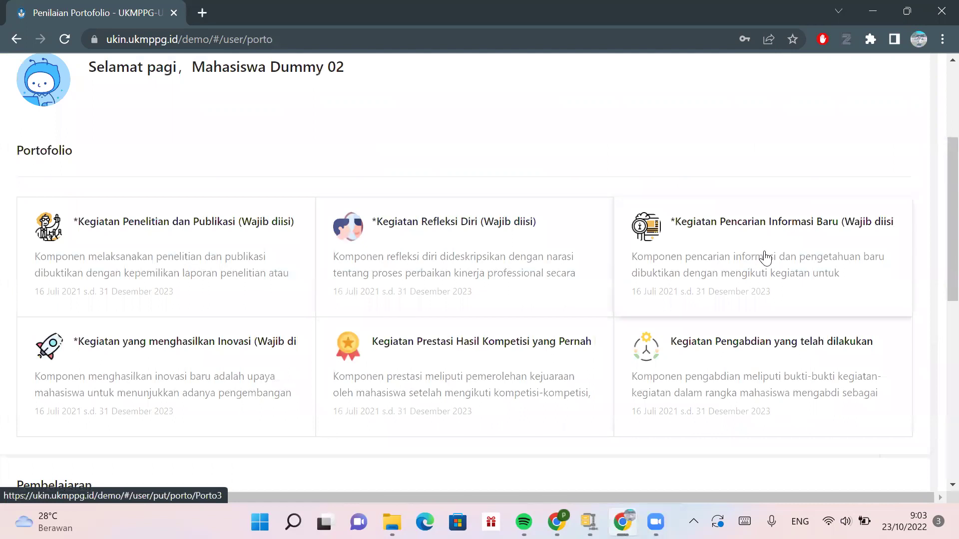
{"action": "left_click", "coordinate": [767, 257]}
{"action": "scroll", "coordinate": [389, 258], "scroll_direction": "down", "scroll_amount": 4}
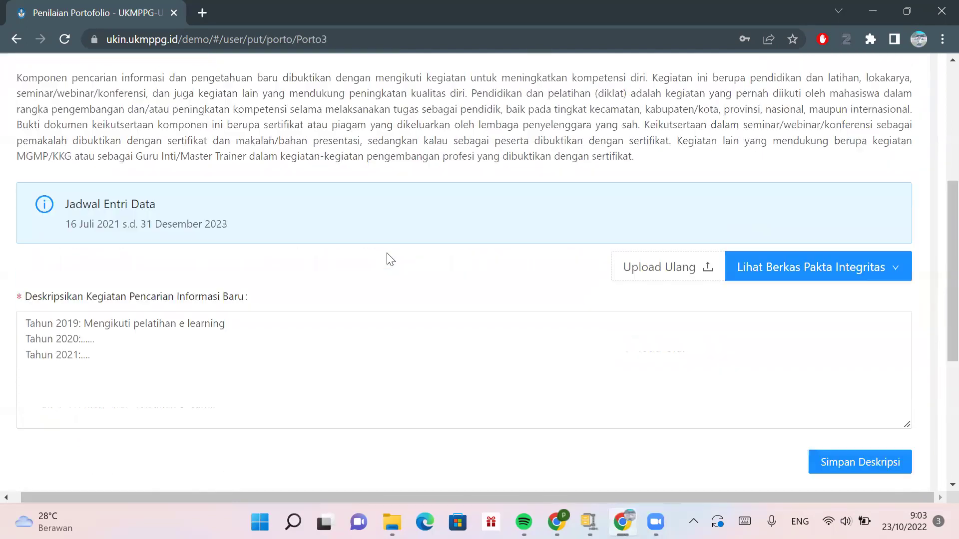
{"action": "scroll", "coordinate": [388, 254], "scroll_direction": "up", "scroll_amount": 2}
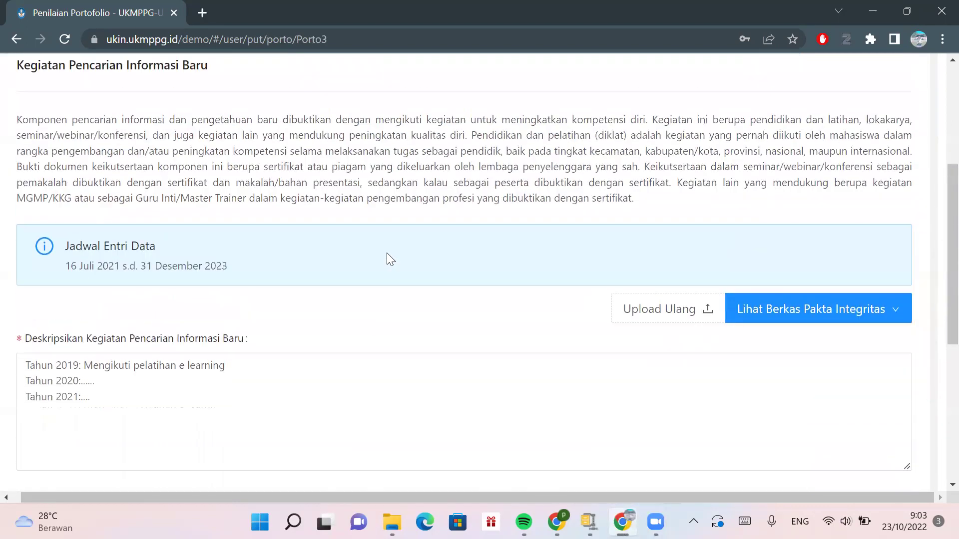
{"action": "scroll", "coordinate": [387, 255], "scroll_direction": "down", "scroll_amount": 1}
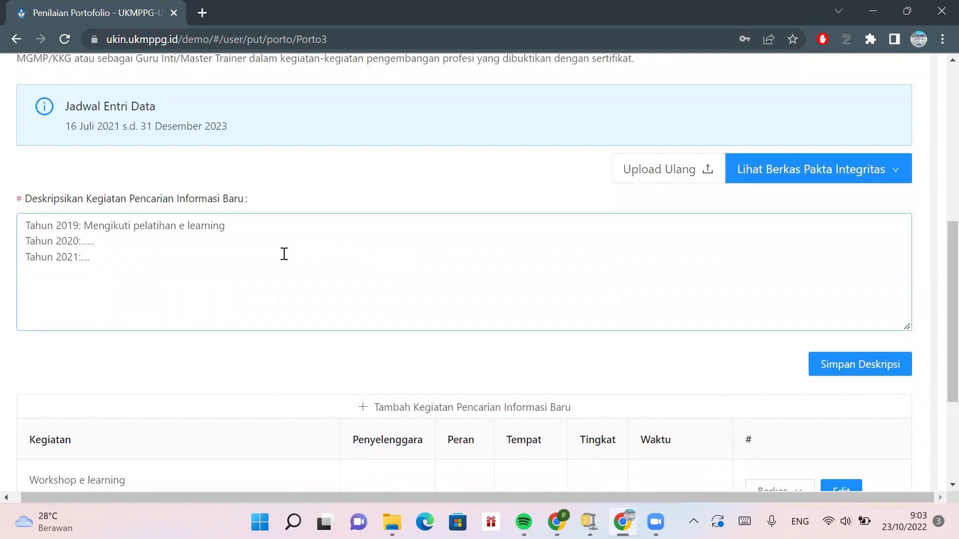
{"action": "scroll", "coordinate": [274, 252], "scroll_direction": "up", "scroll_amount": 1}
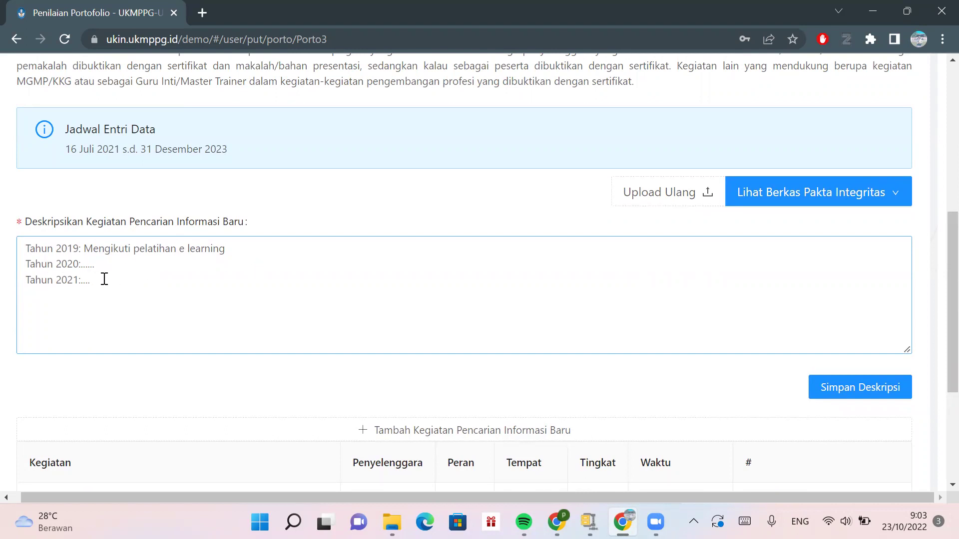
{"action": "scroll", "coordinate": [159, 287], "scroll_direction": "down", "scroll_amount": 2}
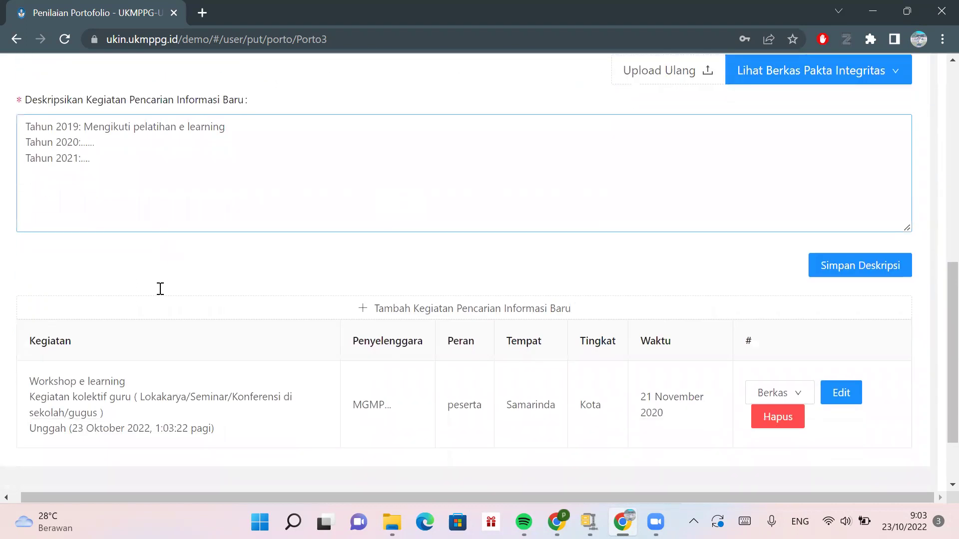
{"action": "left_click", "coordinate": [825, 274]}
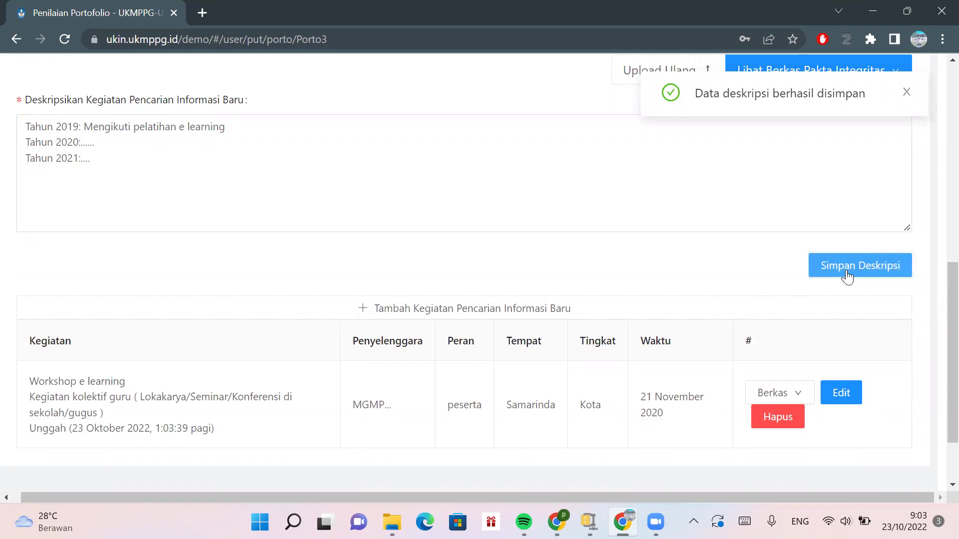
{"action": "scroll", "coordinate": [848, 277], "scroll_direction": "down", "scroll_amount": 2}
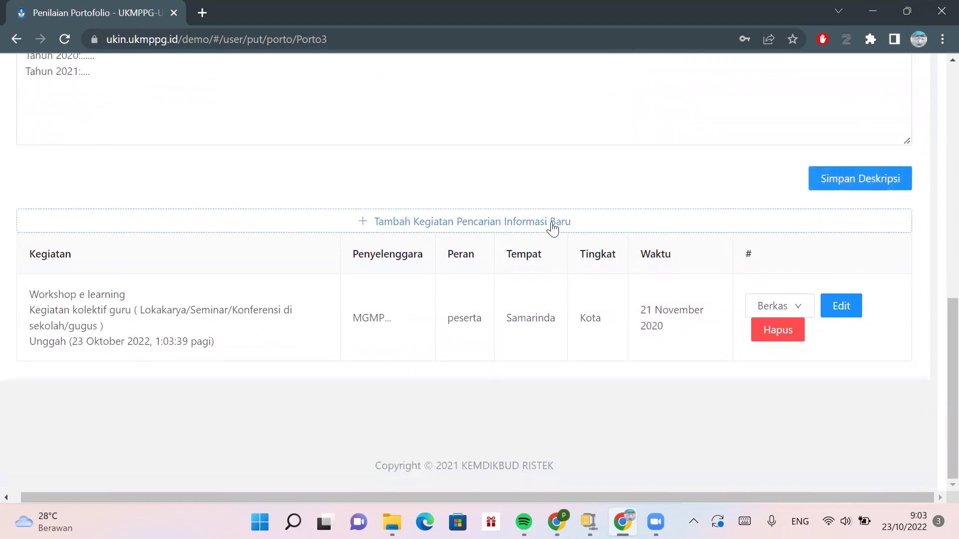
- Add an activity named Seminar Pembelajaran Aktif, typed as a school/cluster-level collective teacher activity
{"action": "left_click", "coordinate": [552, 228]}
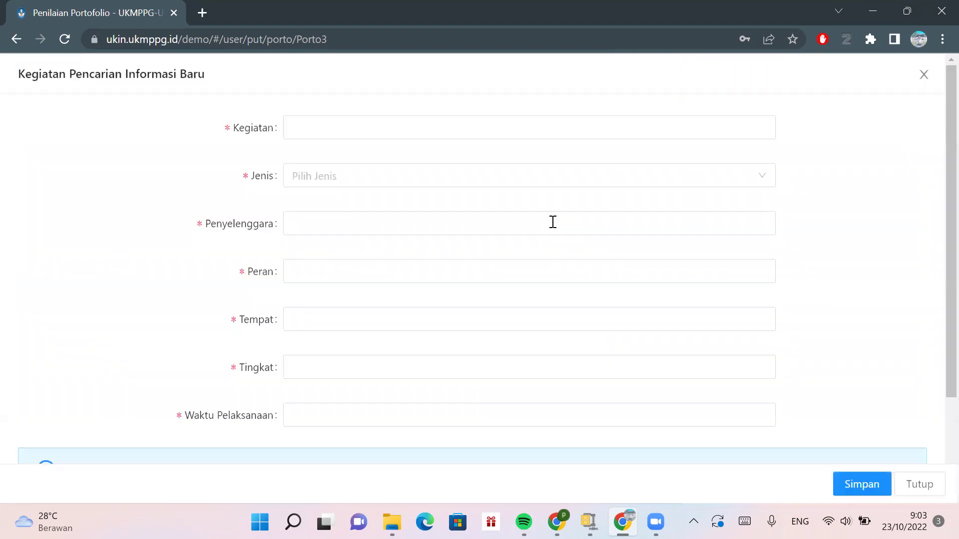
{"action": "left_click", "coordinate": [457, 131]}
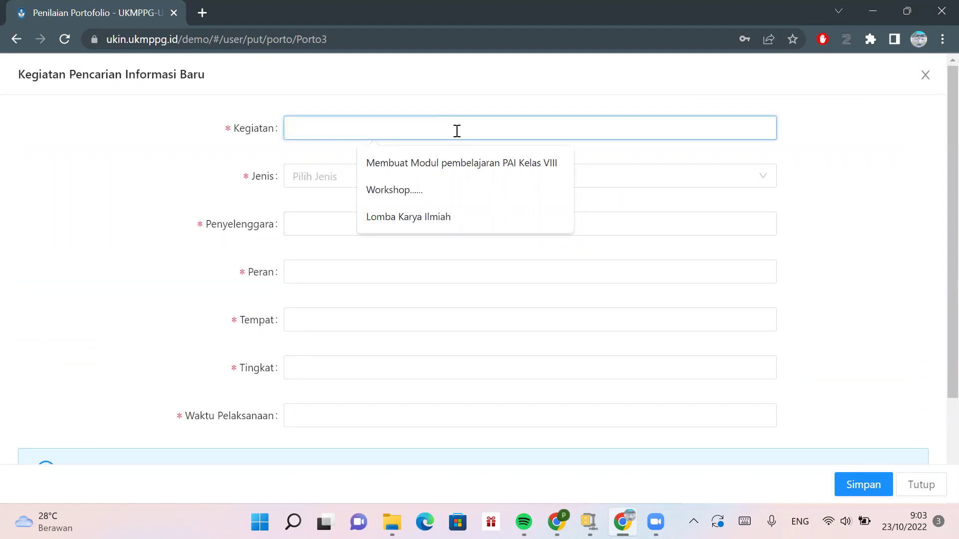
{"action": "type", "text": "SEmina"}
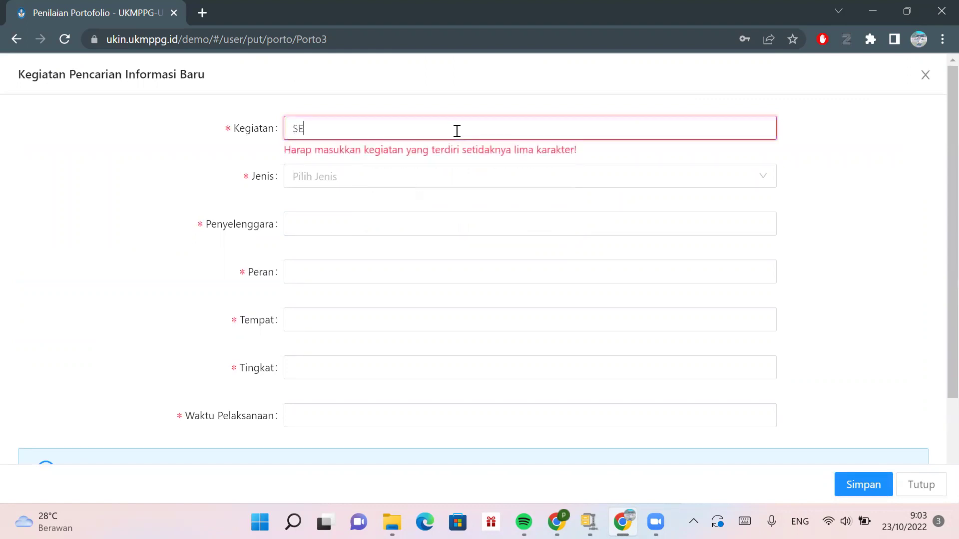
{"action": "key", "text": "BackSpace"}
{"action": "key", "text": "BackSpace"}
{"action": "key", "text": "BackSpace"}
{"action": "key", "text": "BackSpace"}
{"action": "key", "text": "BackSpace"}
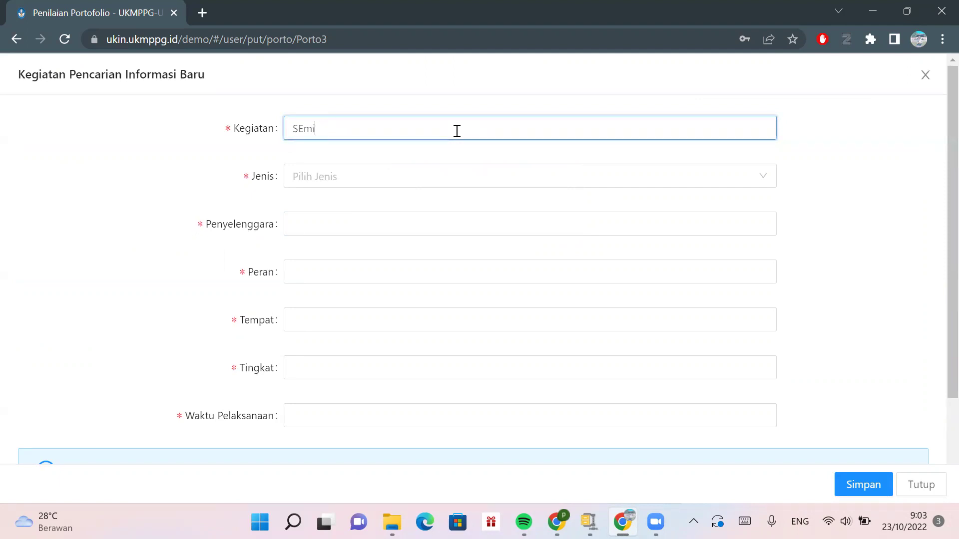
{"action": "type", "text": "eminar Pembelajaran Aktif"}
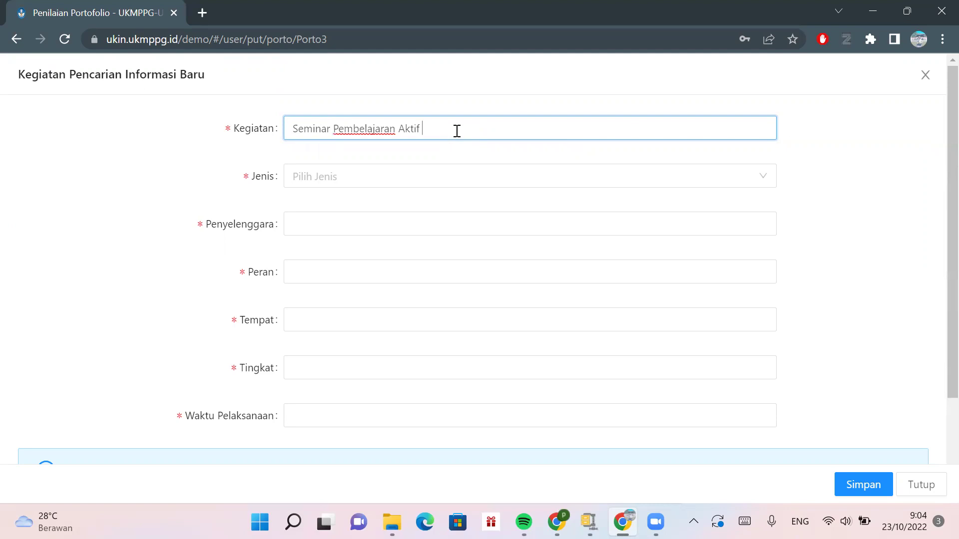
{"action": "left_click", "coordinate": [389, 182]}
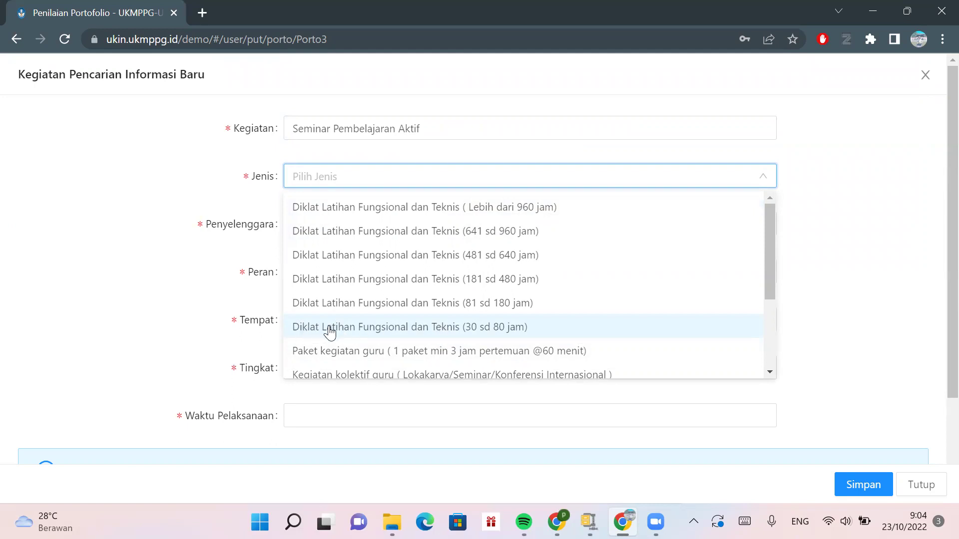
{"action": "scroll", "coordinate": [330, 333], "scroll_direction": "down", "scroll_amount": 3}
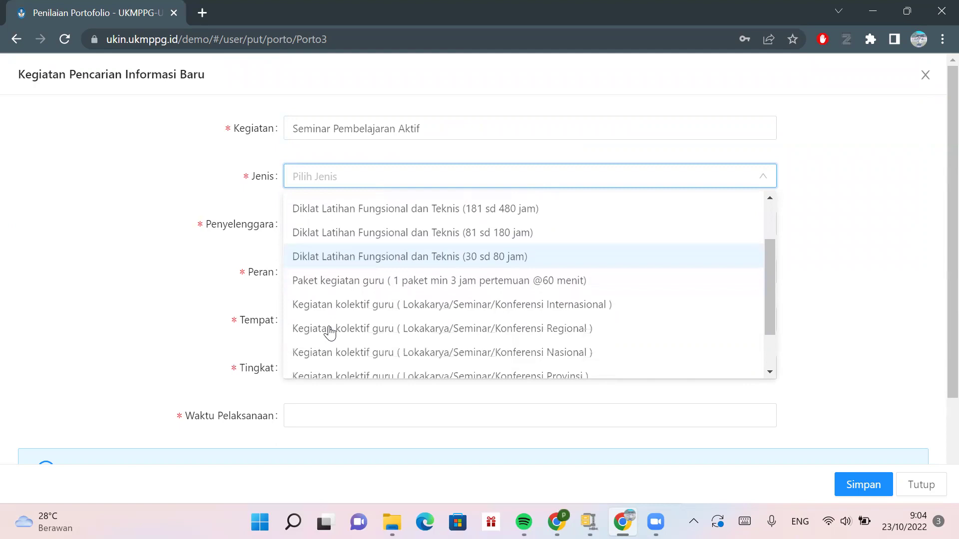
{"action": "scroll", "coordinate": [330, 333], "scroll_direction": "down", "scroll_amount": 1}
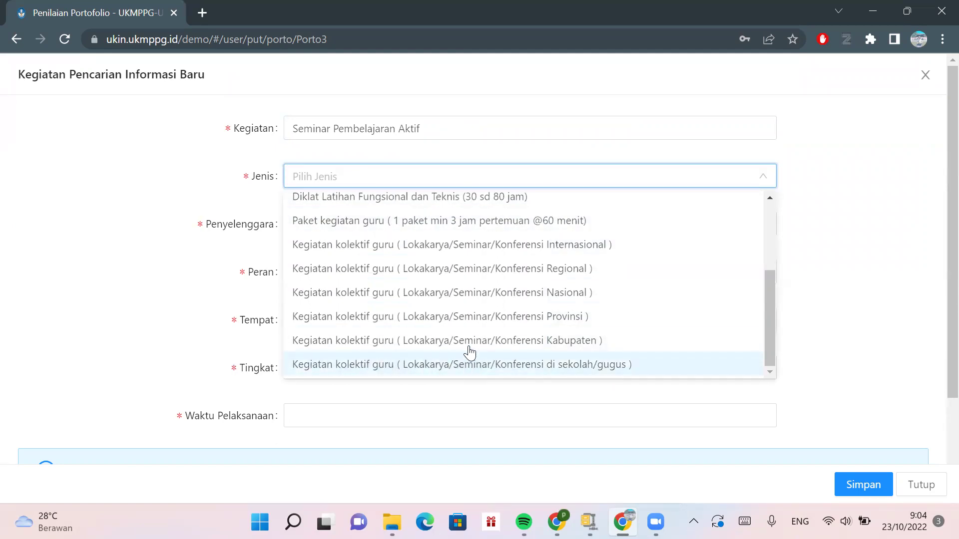
{"action": "left_click", "coordinate": [381, 369]}
- Autofill the organiser, role peserta, venue Samarinda, level Kota and date 21 November 2020
{"action": "left_click", "coordinate": [321, 229]}
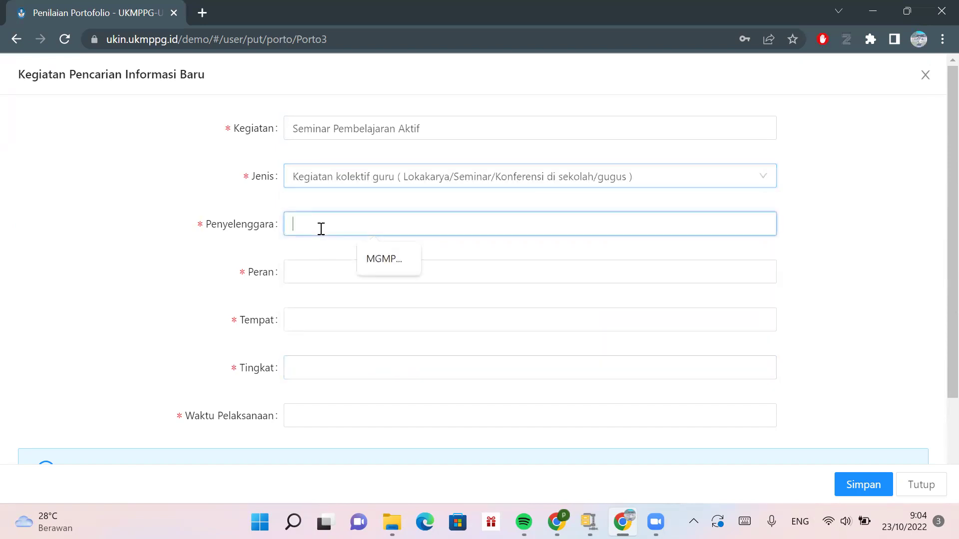
{"action": "left_click", "coordinate": [366, 253]}
{"action": "left_click", "coordinate": [332, 272]}
{"action": "left_click", "coordinate": [387, 309]}
{"action": "left_click", "coordinate": [367, 320]}
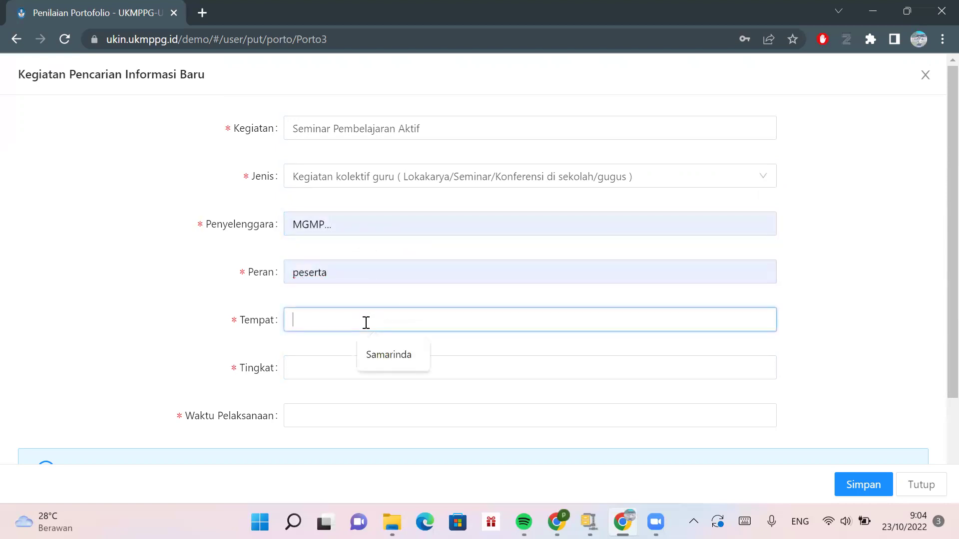
{"action": "left_click", "coordinate": [390, 355]}
{"action": "left_click", "coordinate": [391, 356]}
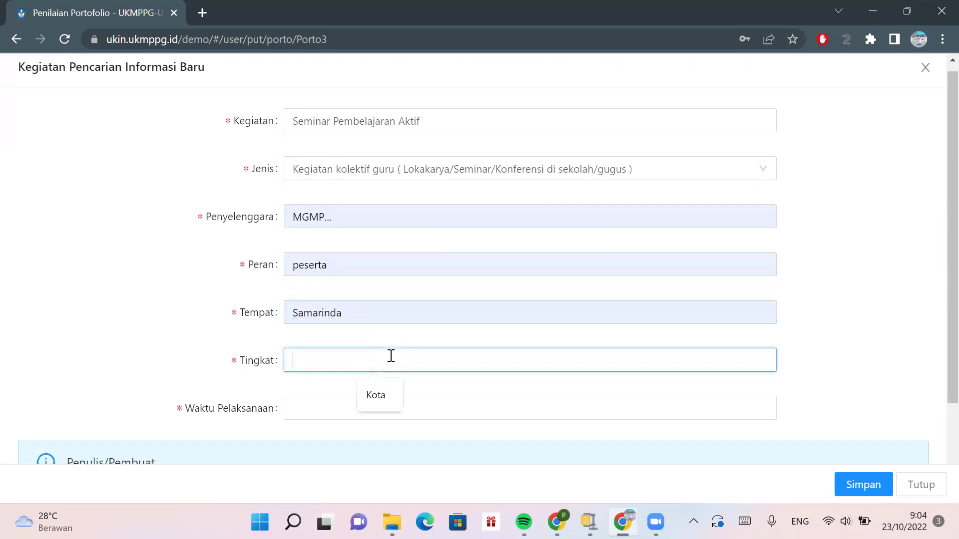
{"action": "left_click", "coordinate": [382, 399]}
{"action": "left_click", "coordinate": [383, 399]}
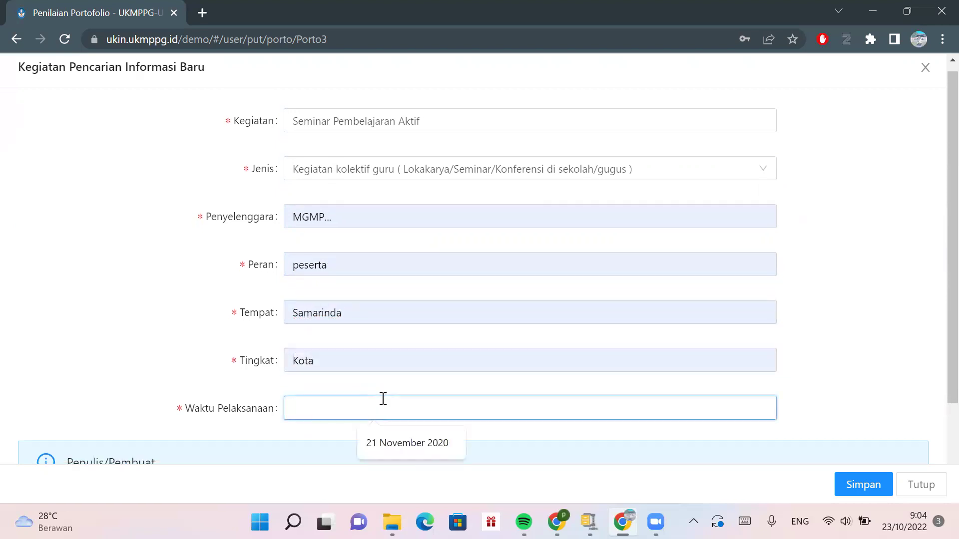
{"action": "left_click", "coordinate": [394, 443]}
{"action": "scroll", "coordinate": [393, 444], "scroll_direction": "down", "scroll_amount": 2}
{"action": "left_click", "coordinate": [356, 418]}
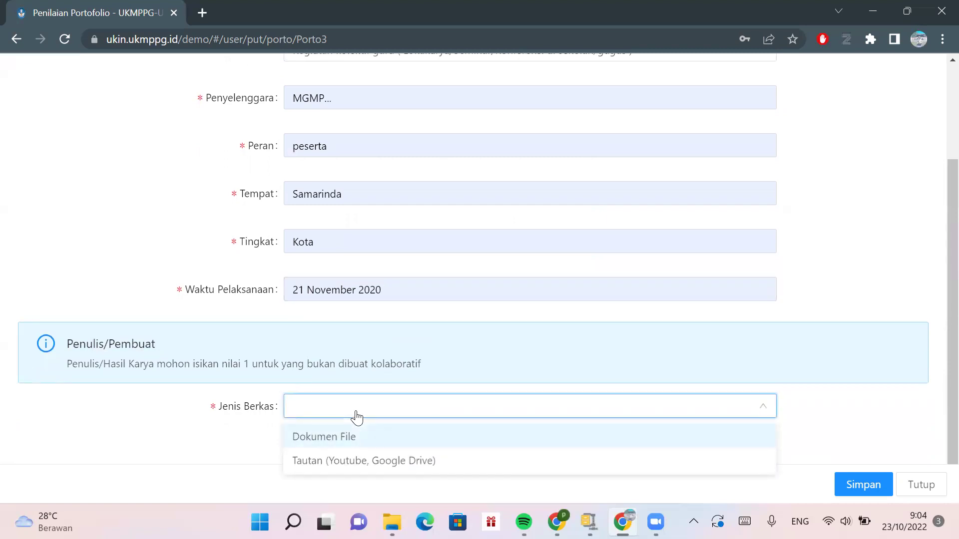
- Set Jenis Berkas to Dokumen File and upload sample.pdf as the seminar's proof
{"action": "left_click", "coordinate": [357, 435]}
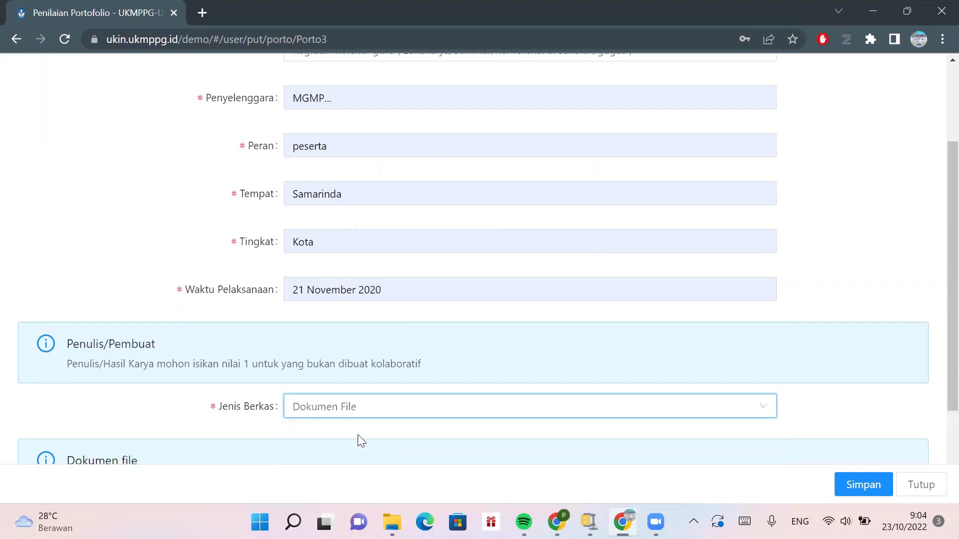
{"action": "scroll", "coordinate": [358, 435], "scroll_direction": "down", "scroll_amount": 3}
{"action": "left_click", "coordinate": [307, 409]}
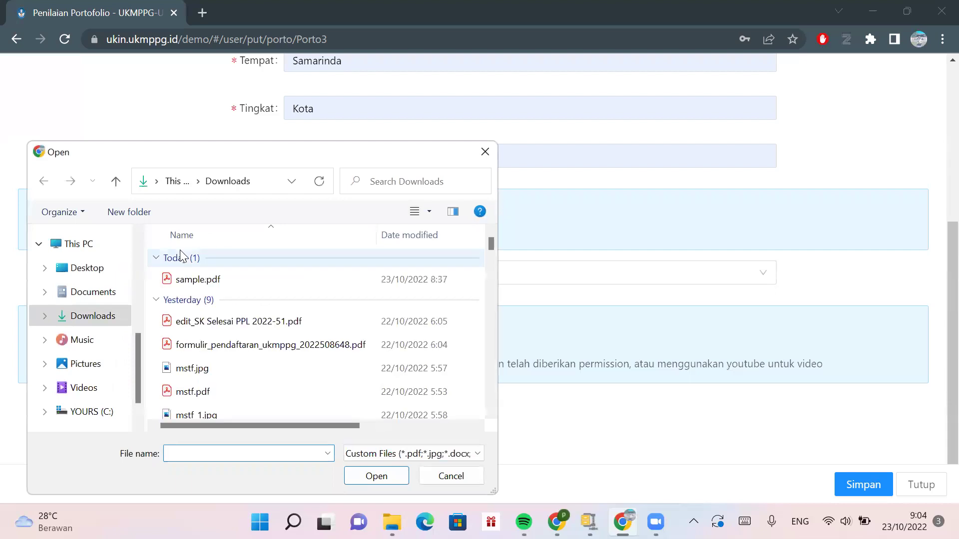
{"action": "left_click", "coordinate": [200, 284]}
{"action": "left_click", "coordinate": [387, 478]}
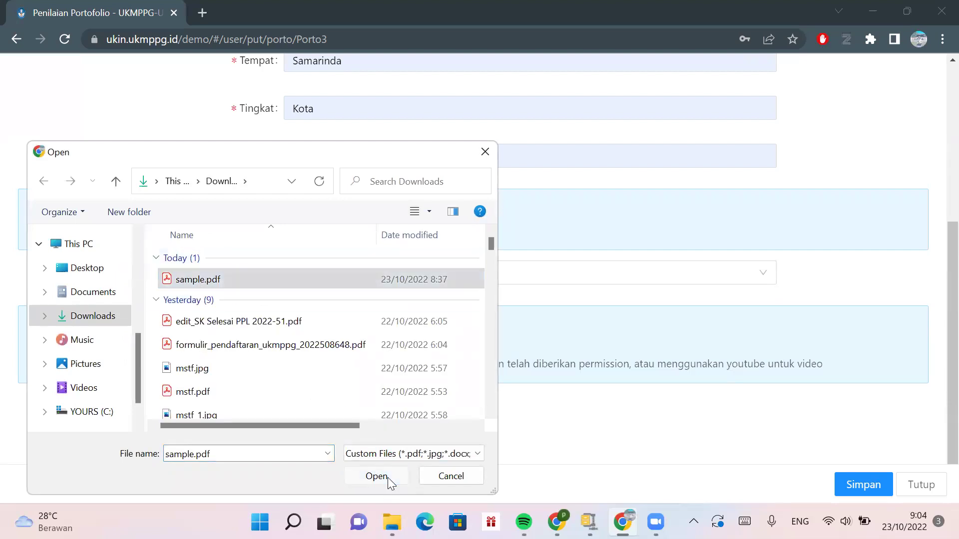
- Save the seminar entry and check it as the second row of the activity table
{"action": "scroll", "coordinate": [737, 426], "scroll_direction": "down", "scroll_amount": 1}
{"action": "left_click", "coordinate": [851, 483]}
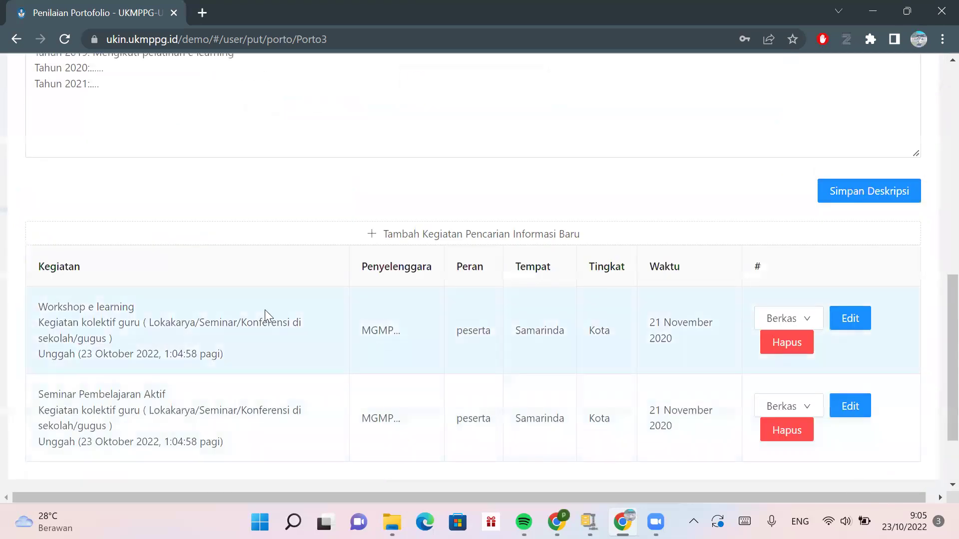
{"action": "scroll", "coordinate": [265, 313], "scroll_direction": "up", "scroll_amount": 5}
{"action": "scroll", "coordinate": [267, 311], "scroll_direction": "down", "scroll_amount": 8}
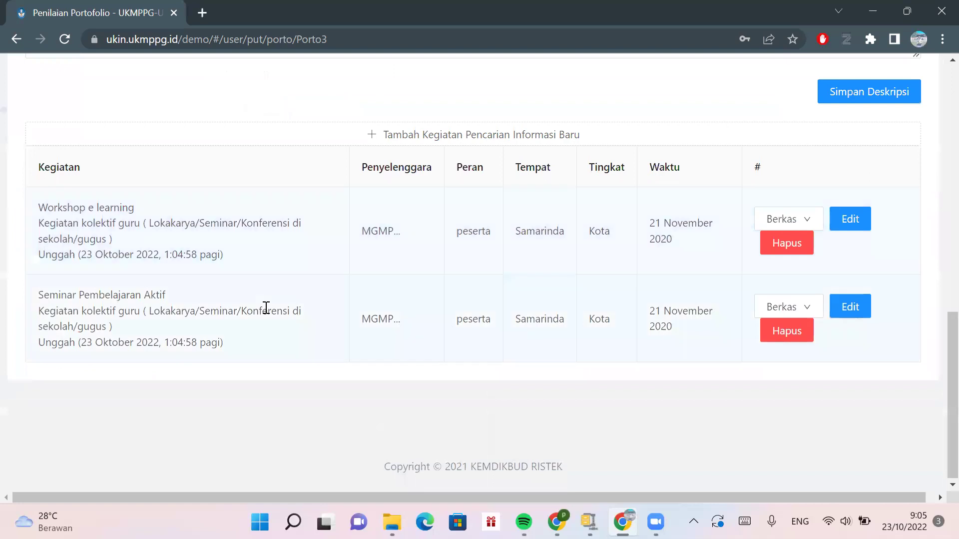
{"action": "scroll", "coordinate": [267, 308], "scroll_direction": "up", "scroll_amount": 2}
{"action": "scroll", "coordinate": [266, 308], "scroll_direction": "up", "scroll_amount": 1}
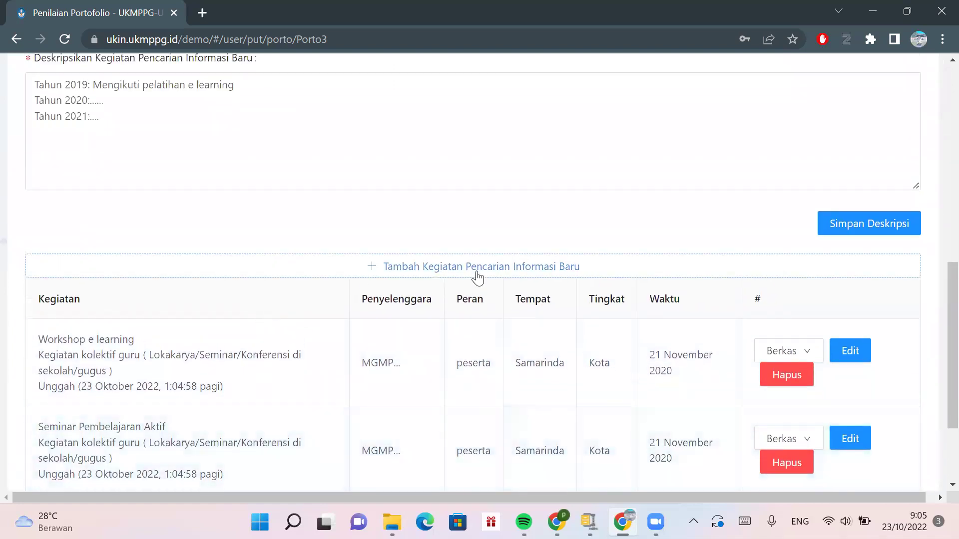
{"action": "scroll", "coordinate": [332, 178], "scroll_direction": "up", "scroll_amount": 7}
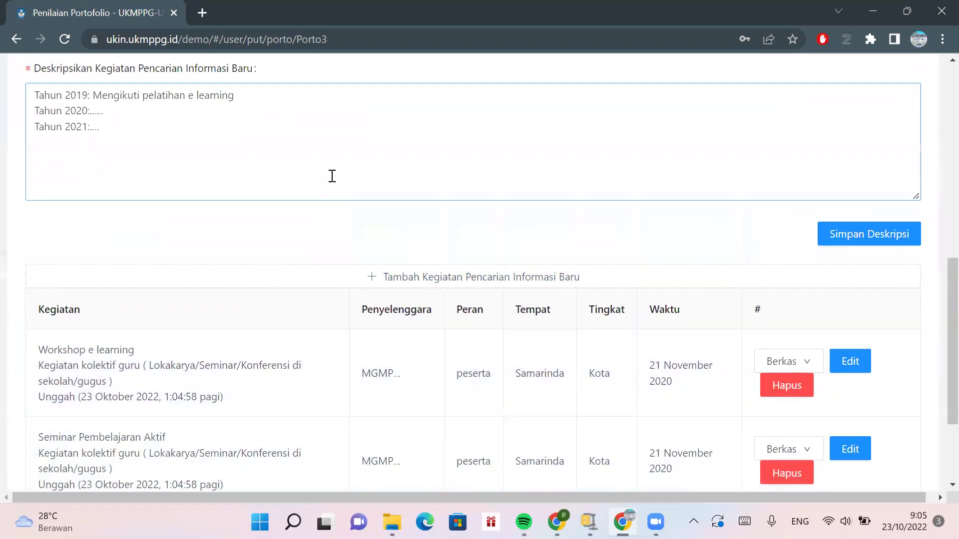
{"action": "scroll", "coordinate": [332, 180], "scroll_direction": "up", "scroll_amount": 3}
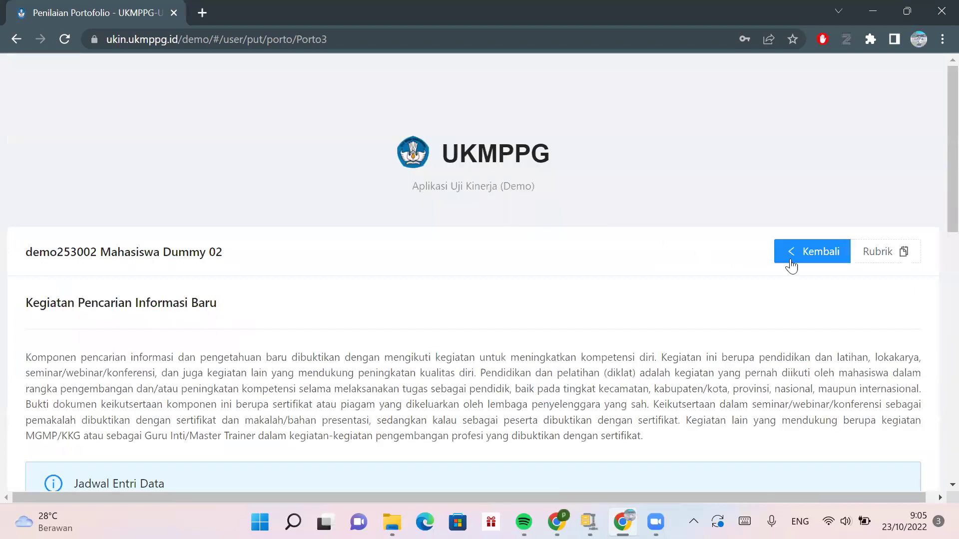
- Return to the portfolio overview and open Kegiatan yang menghasilkan Inovasi
{"action": "left_click", "coordinate": [822, 253]}
{"action": "scroll", "coordinate": [591, 308], "scroll_direction": "down", "scroll_amount": 4}
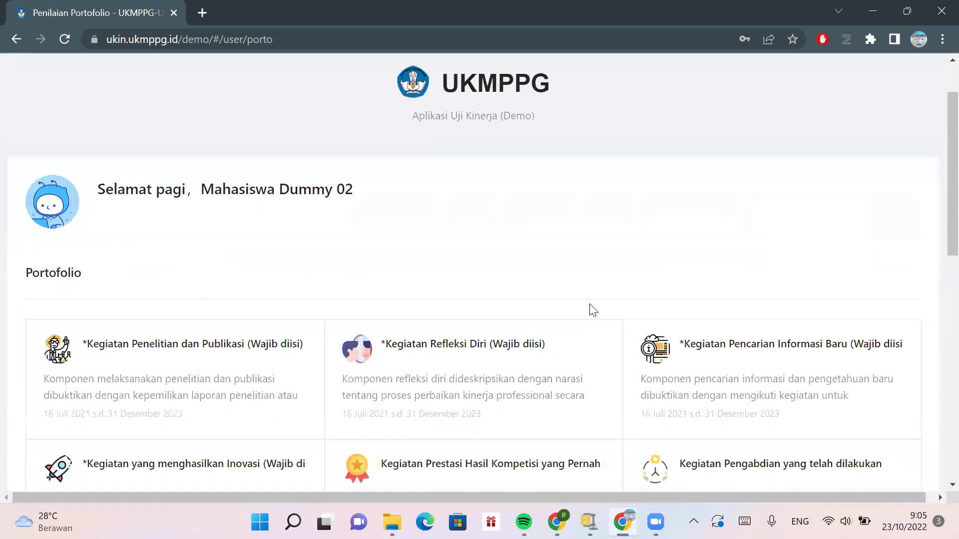
{"action": "left_click", "coordinate": [204, 389]}
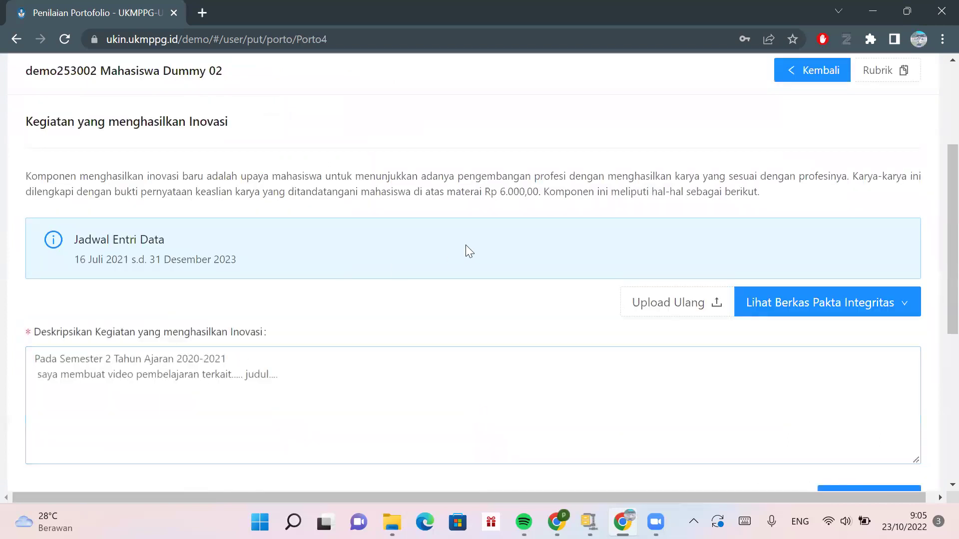
- Open the Rubrik Portofolio PDF and bring the innovation scoring table on page 1 into view
{"action": "scroll", "coordinate": [470, 245], "scroll_direction": "up", "scroll_amount": 3}
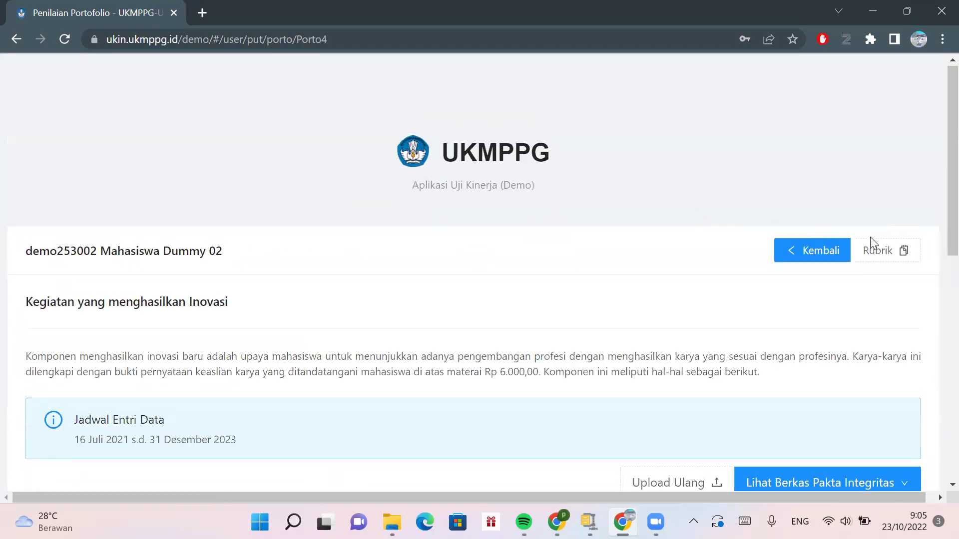
{"action": "left_click", "coordinate": [873, 250]}
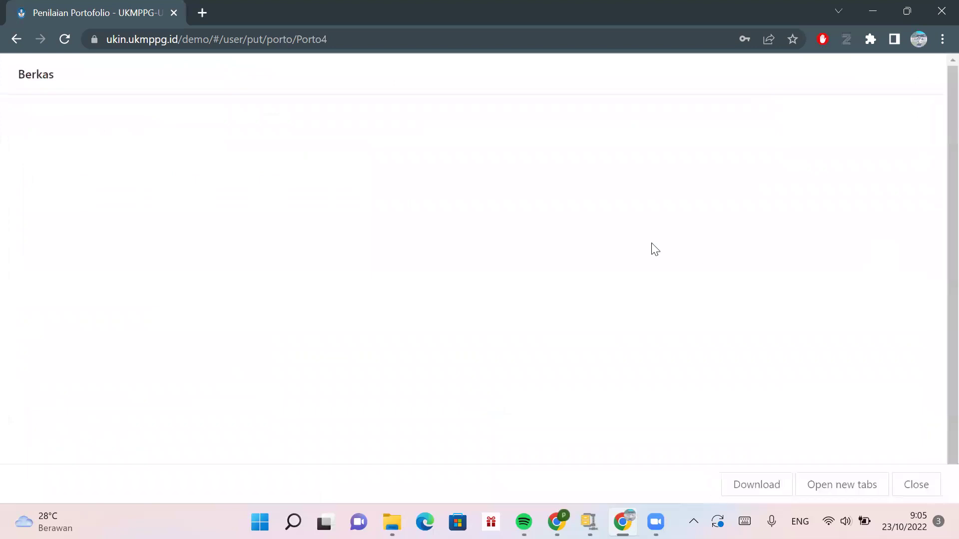
{"action": "scroll", "coordinate": [654, 248], "scroll_direction": "down", "scroll_amount": 2}
{"action": "scroll", "coordinate": [654, 248], "scroll_direction": "down", "scroll_amount": 20}
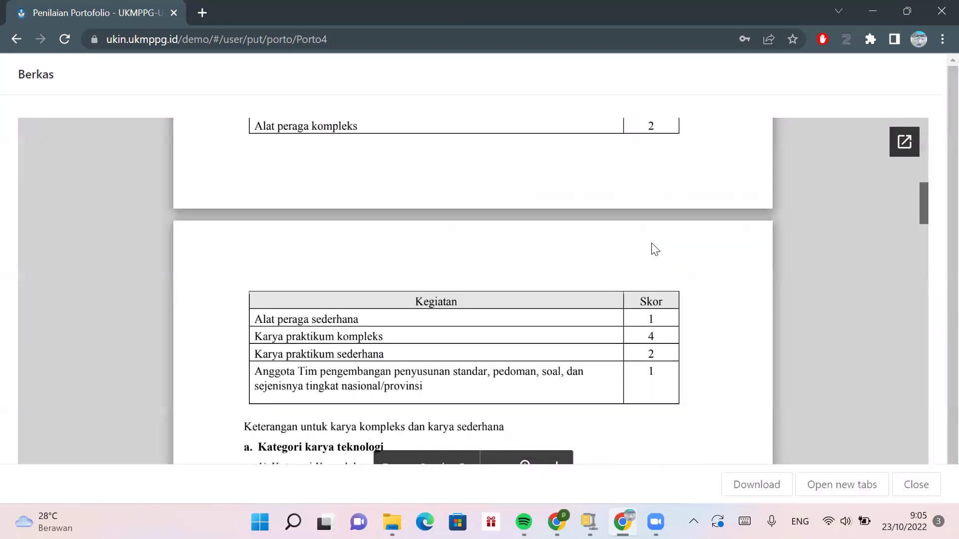
{"action": "right_click", "coordinate": [654, 249]}
{"action": "scroll", "coordinate": [654, 248], "scroll_direction": "down", "scroll_amount": 1}
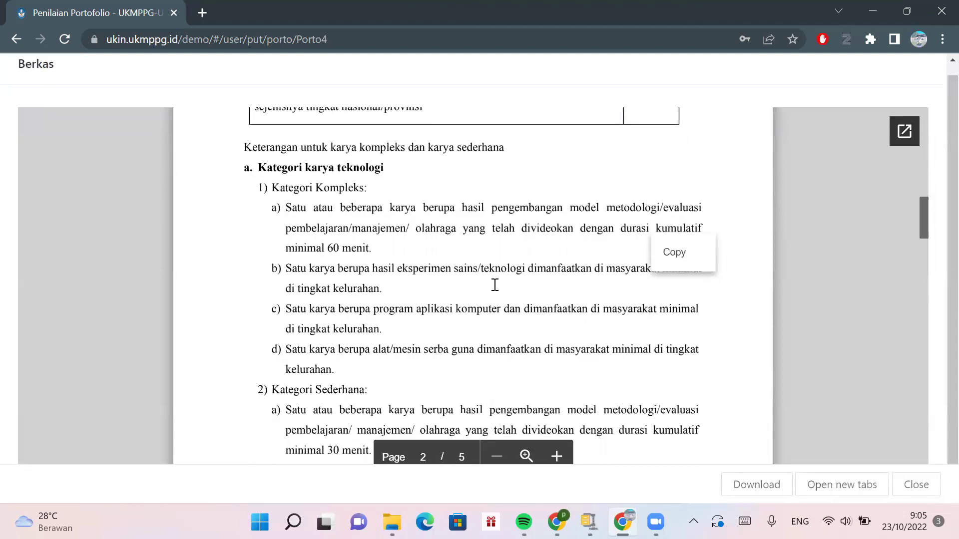
{"action": "scroll", "coordinate": [495, 285], "scroll_direction": "down", "scroll_amount": 5}
{"action": "scroll", "coordinate": [495, 285], "scroll_direction": "down", "scroll_amount": 5}
{"action": "scroll", "coordinate": [495, 285], "scroll_direction": "down", "scroll_amount": 15}
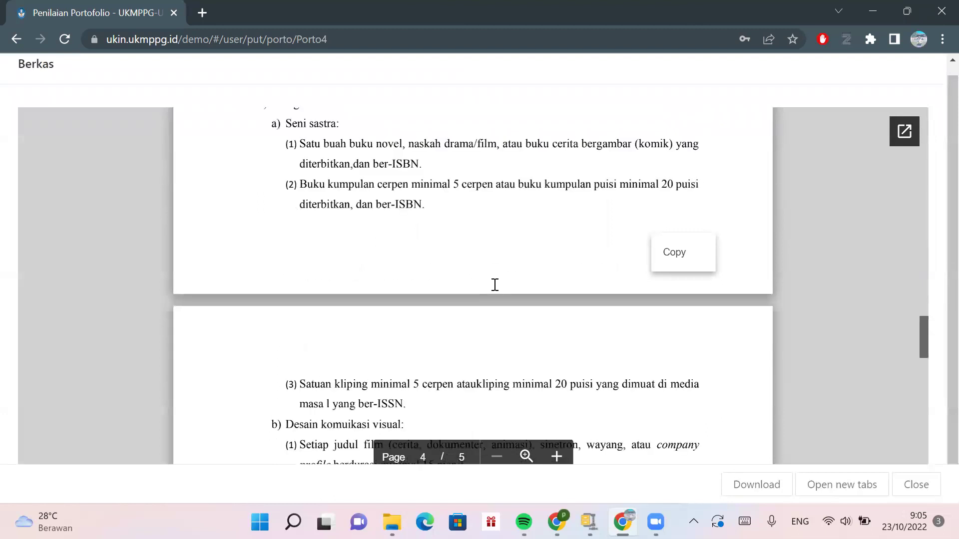
{"action": "scroll", "coordinate": [495, 285], "scroll_direction": "up", "scroll_amount": 3}
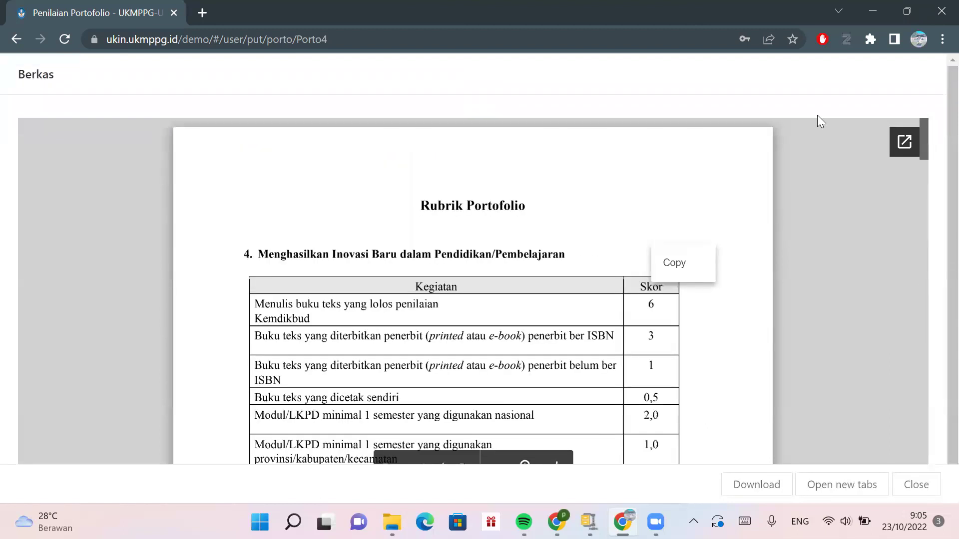
- Reopen Kegiatan yang menghasilkan Inovasi from the overview and save its existing description
{"action": "left_click", "coordinate": [17, 39]}
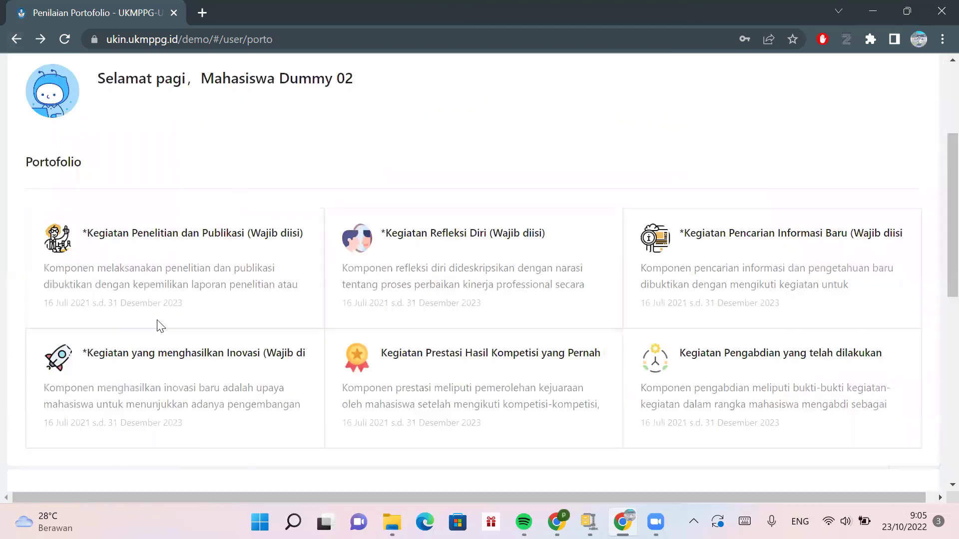
{"action": "left_click", "coordinate": [182, 358]}
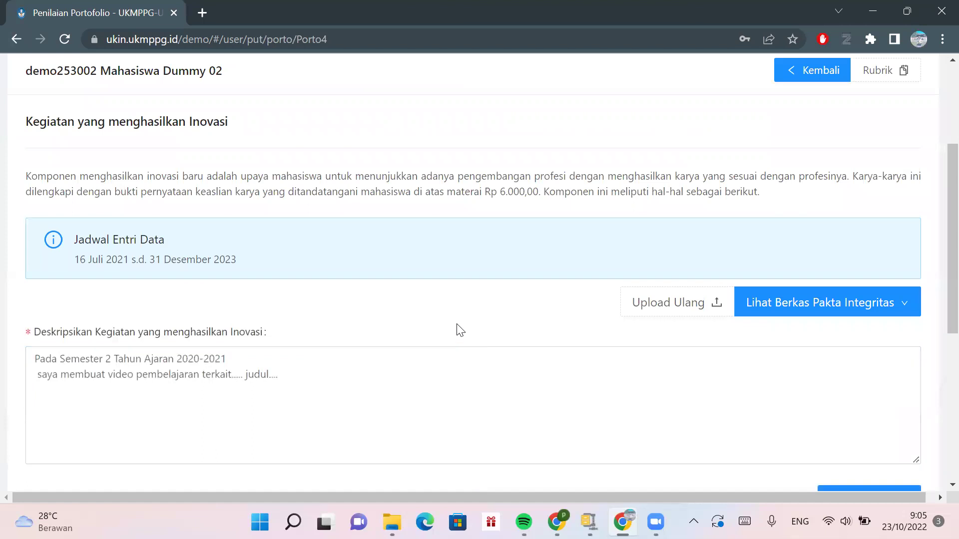
{"action": "scroll", "coordinate": [457, 330], "scroll_direction": "down", "scroll_amount": 3}
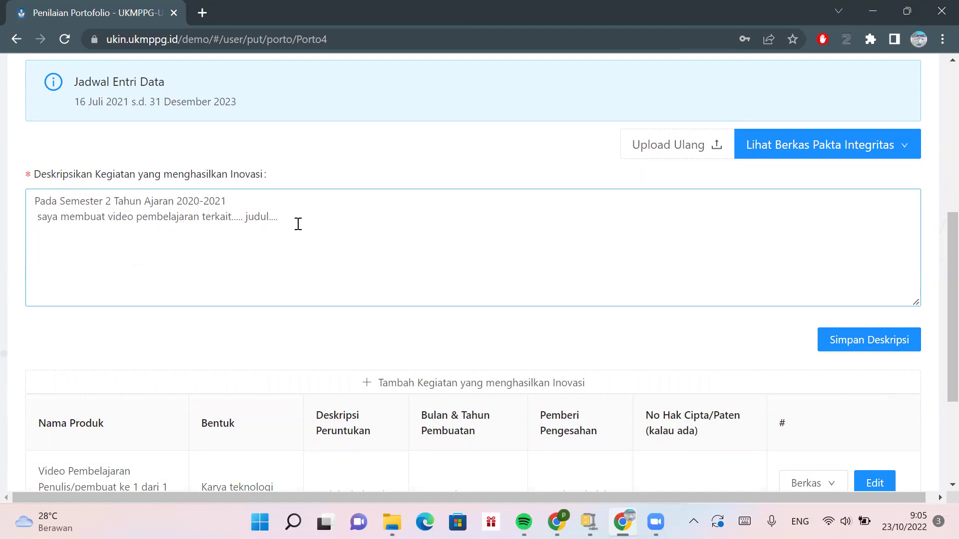
{"action": "scroll", "coordinate": [299, 224], "scroll_direction": "down", "scroll_amount": 1}
{"action": "left_click", "coordinate": [867, 277]}
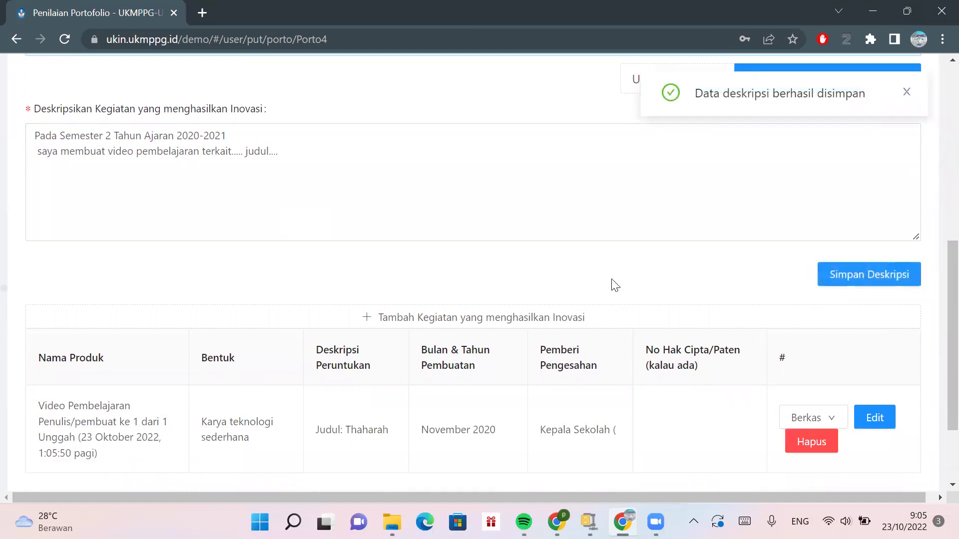
{"action": "scroll", "coordinate": [612, 284], "scroll_direction": "down", "scroll_amount": 2}
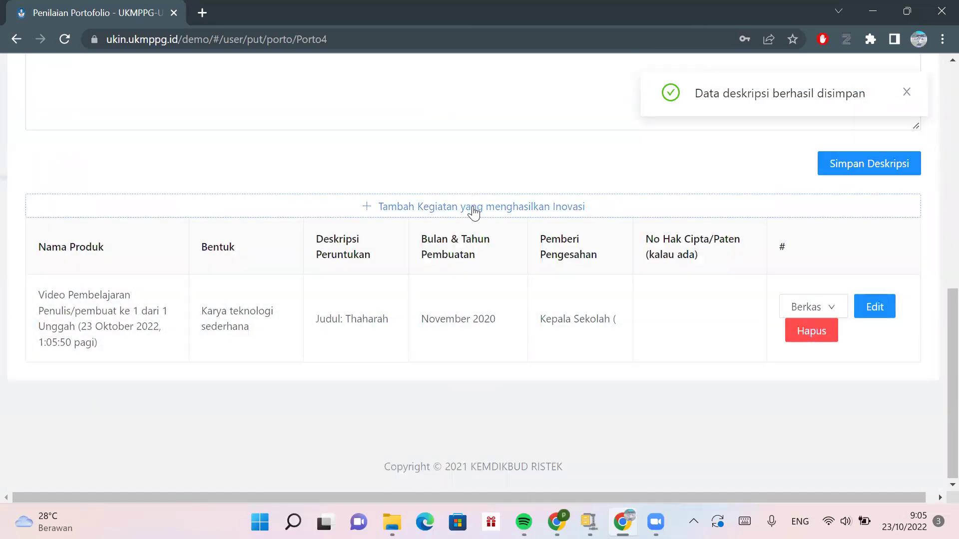
{"action": "left_click", "coordinate": [473, 206]}
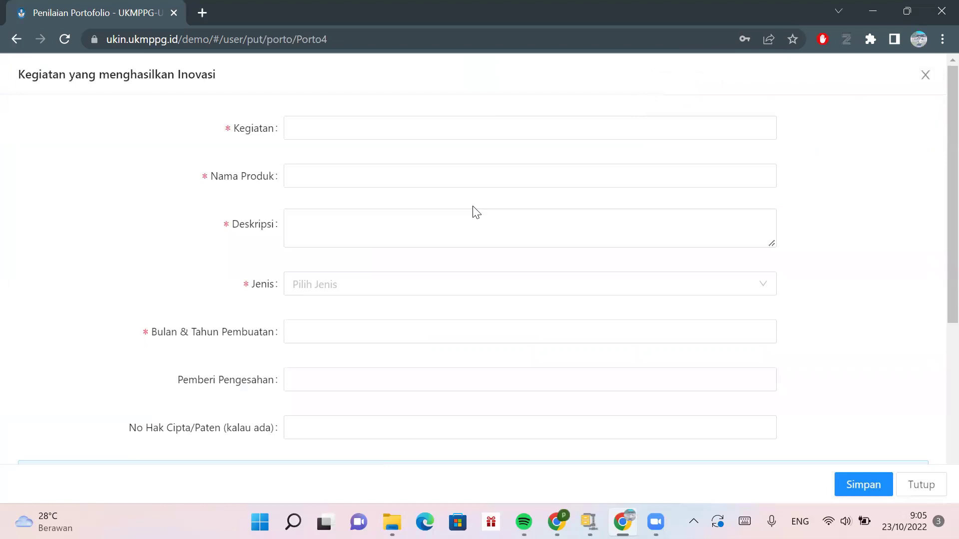
- Fill Kegiatan with 'Membuat Modul pembelajaran PAI Kelas VIII' and Nama Produk with 'Modul pembelajaran PAI Kelas VIII'
{"action": "left_click", "coordinate": [633, 295]}
{"action": "scroll", "coordinate": [596, 411], "scroll_direction": "down", "scroll_amount": 3}
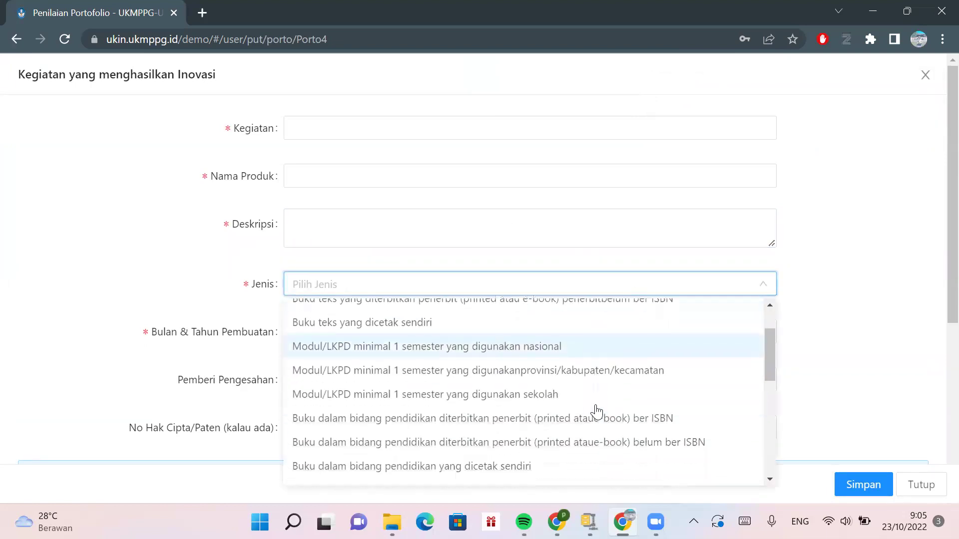
{"action": "scroll", "coordinate": [597, 412], "scroll_direction": "up", "scroll_amount": 2}
{"action": "scroll", "coordinate": [596, 410], "scroll_direction": "up", "scroll_amount": 2}
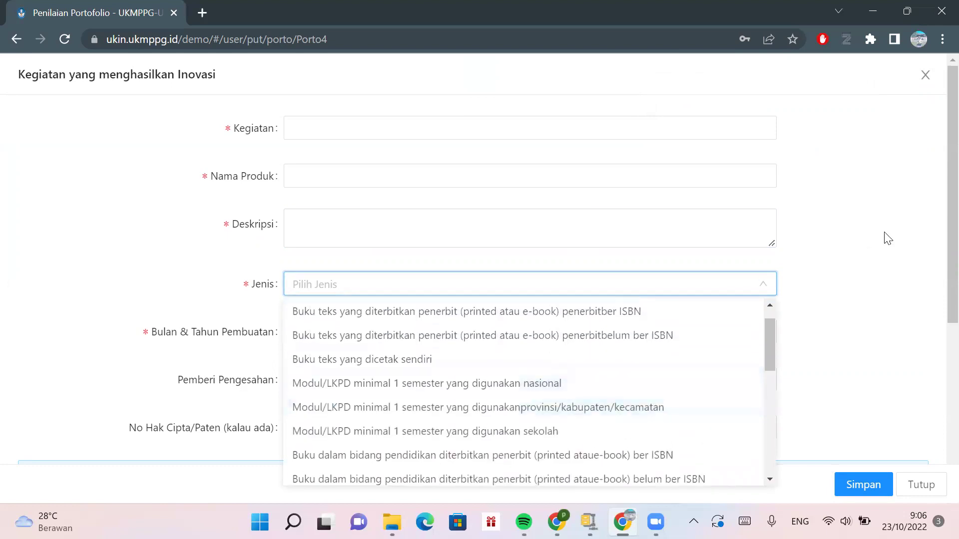
{"action": "left_click", "coordinate": [885, 242]}
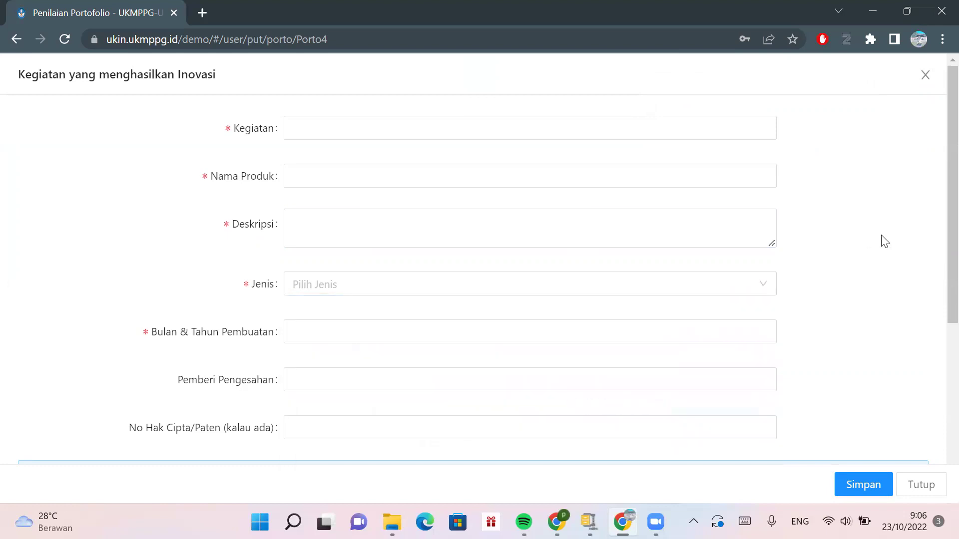
{"action": "left_click", "coordinate": [438, 134]}
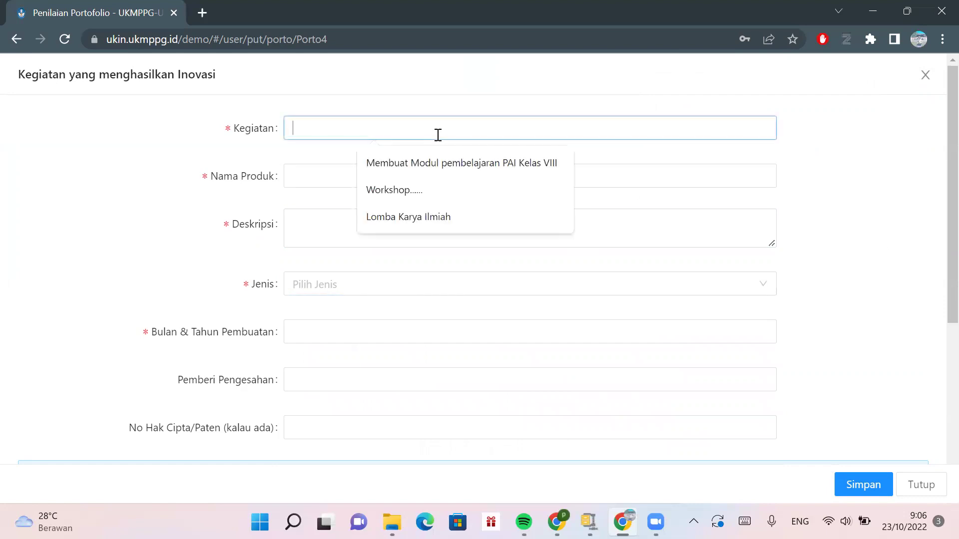
{"action": "left_click", "coordinate": [443, 163]}
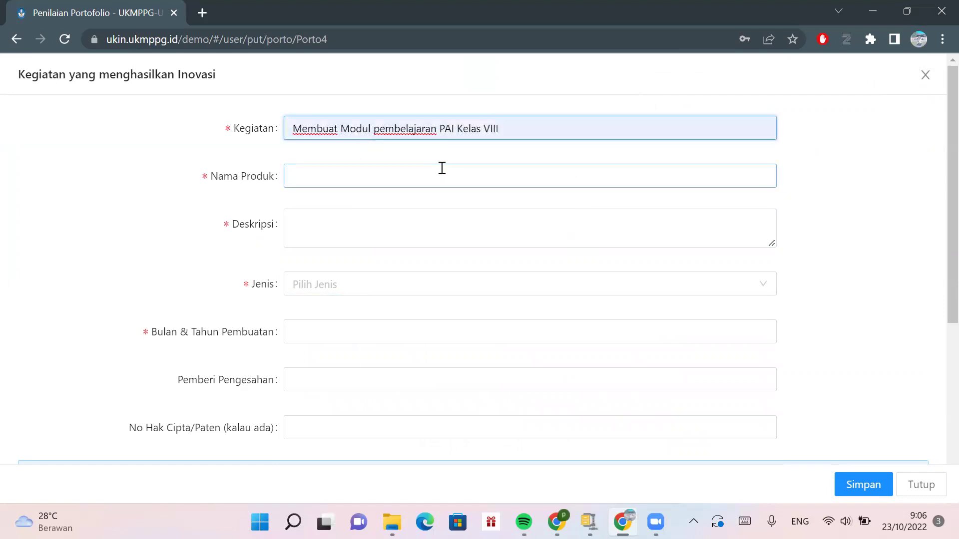
{"action": "left_click", "coordinate": [442, 168]}
{"action": "left_click", "coordinate": [438, 208]}
- Write a Deskripsi stating the module is used in semester 1
{"action": "left_click", "coordinate": [409, 229]}
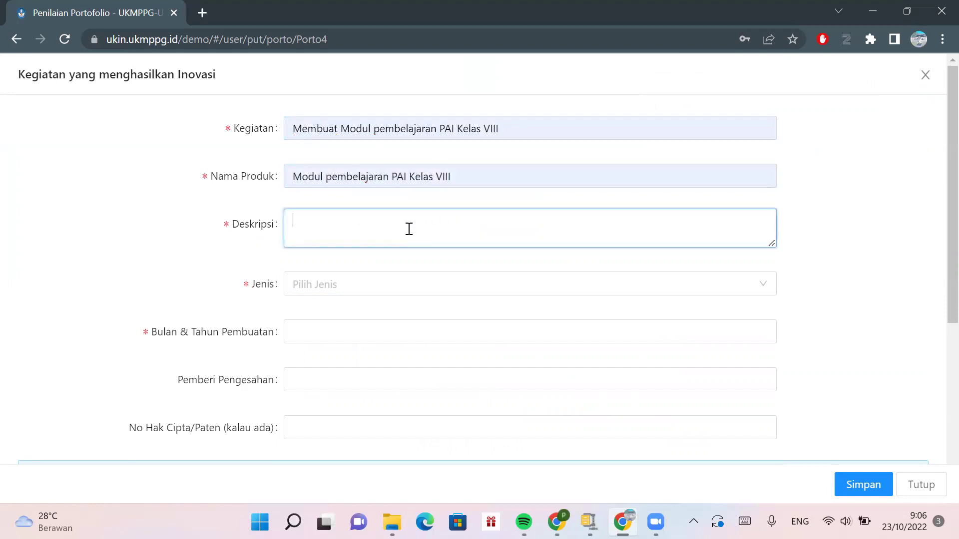
{"action": "type", "text": "Mo"}
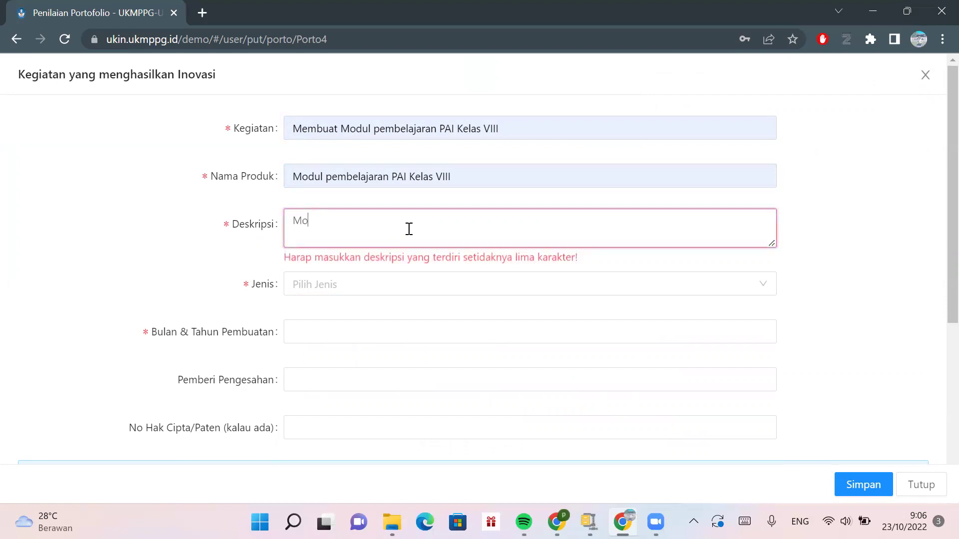
{"action": "type", "text": "dul ini digu"}
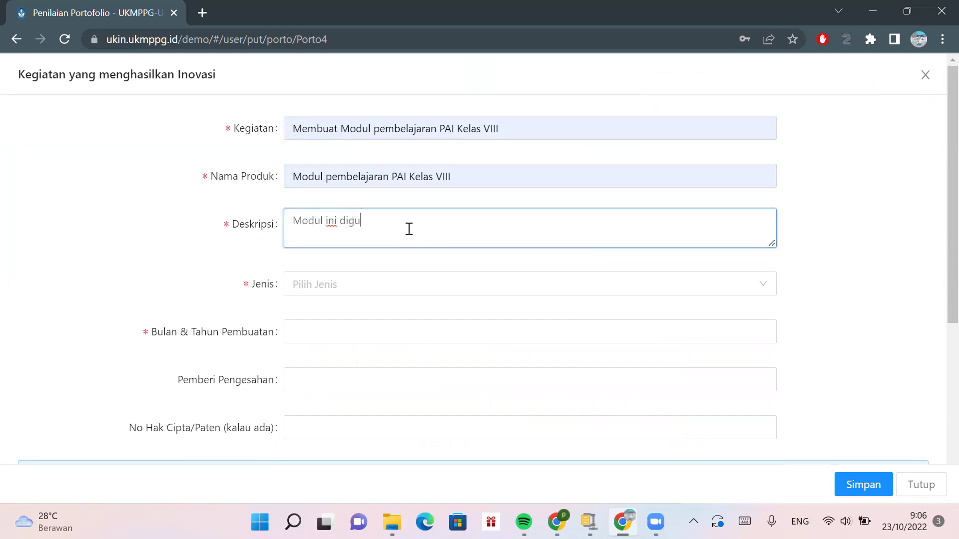
{"action": "type", "text": "nakan "}
{"action": "type", "text": "pada semes"}
{"action": "type", "text": "&2"}
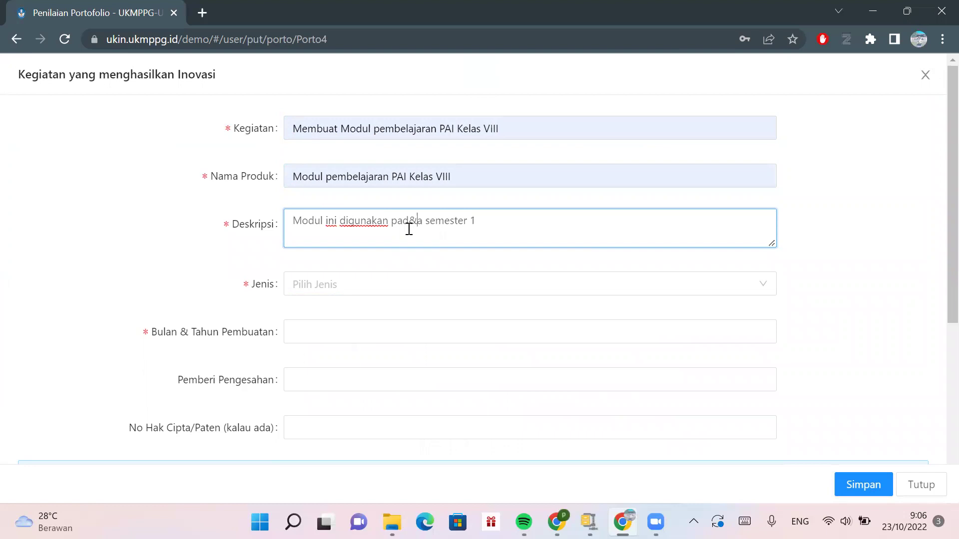
{"action": "key", "text": "BackSpace"}
{"action": "key", "text": "BackSpace"}
{"action": "key", "text": "BackSpace"}
{"action": "key", "text": "BackSpace"}
{"action": "type", "text": "d"}
{"action": "key", "text": "BackSpace"}
{"action": "key", "text": "BackSpace"}
- Choose 'Modul/LKPD minimal 1 semester yang digunakan sekolah' as the entry's Jenis
{"action": "left_click", "coordinate": [435, 283]}
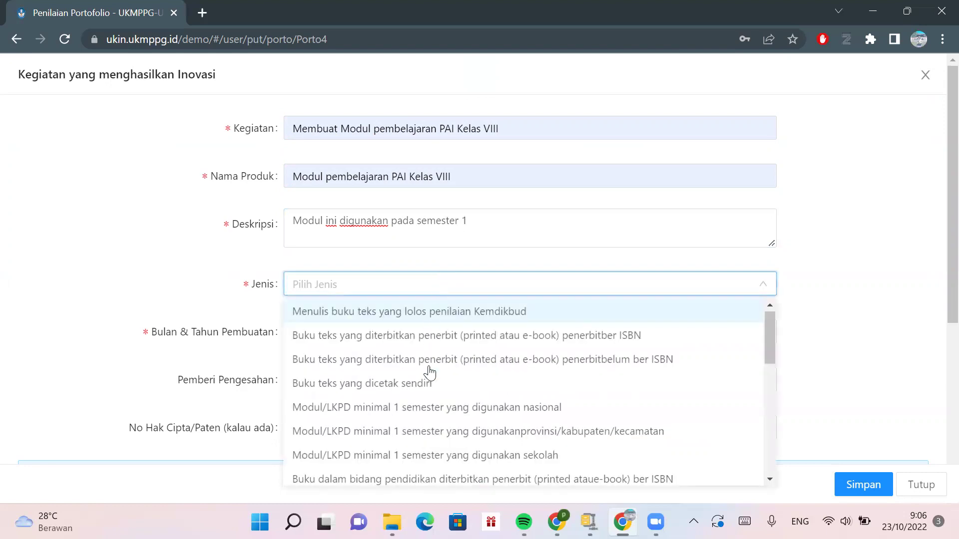
{"action": "scroll", "coordinate": [433, 407], "scroll_direction": "down", "scroll_amount": 1}
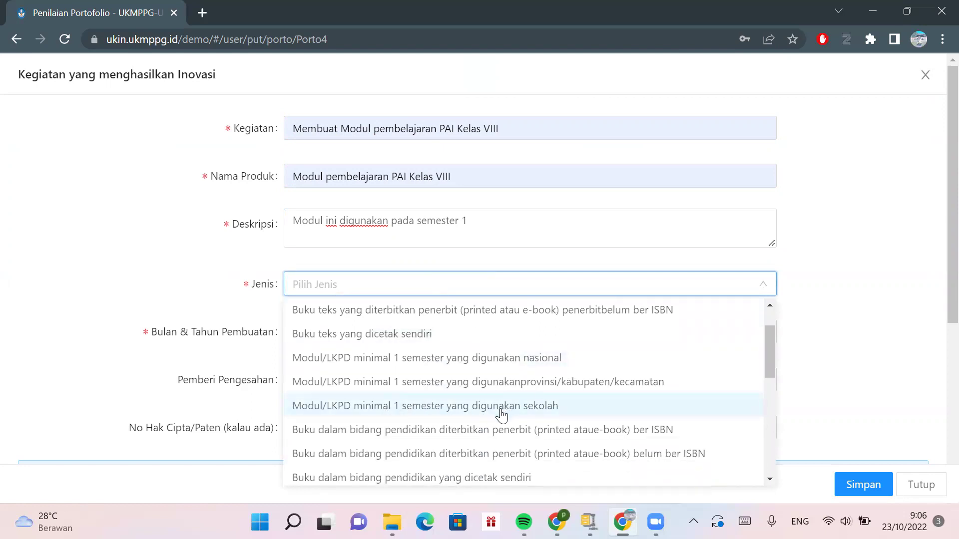
{"action": "scroll", "coordinate": [502, 415], "scroll_direction": "down", "scroll_amount": 2}
{"action": "scroll", "coordinate": [502, 415], "scroll_direction": "up", "scroll_amount": 3}
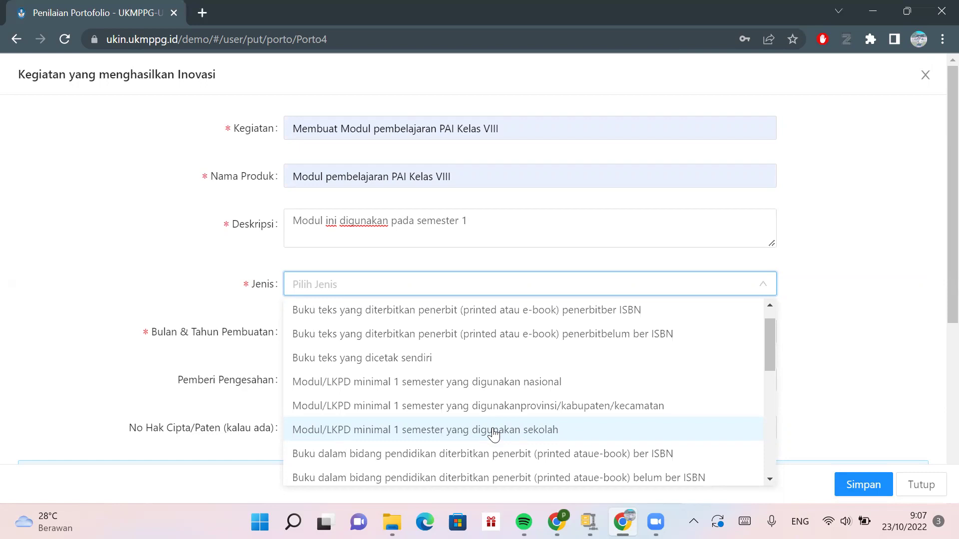
{"action": "scroll", "coordinate": [493, 434], "scroll_direction": "down", "scroll_amount": 1}
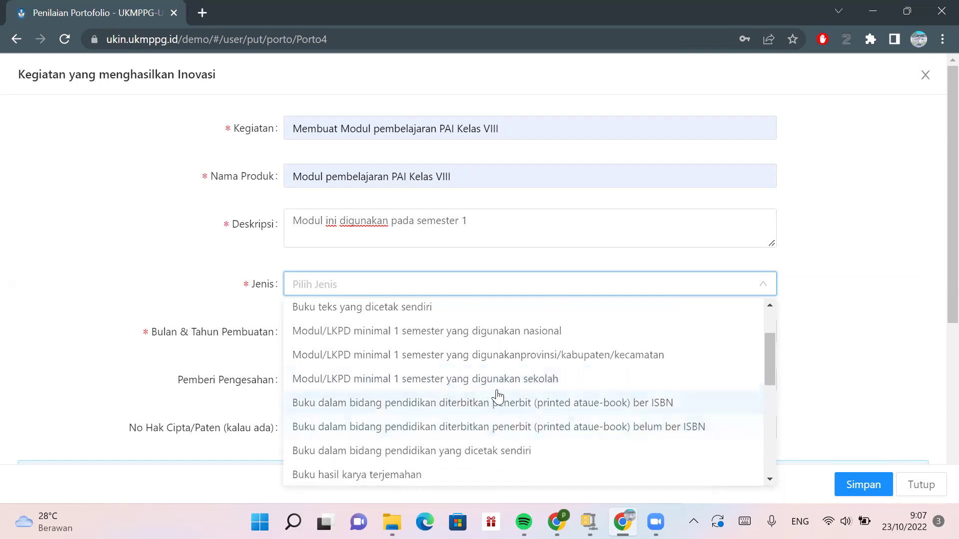
{"action": "scroll", "coordinate": [498, 397], "scroll_direction": "down", "scroll_amount": 4}
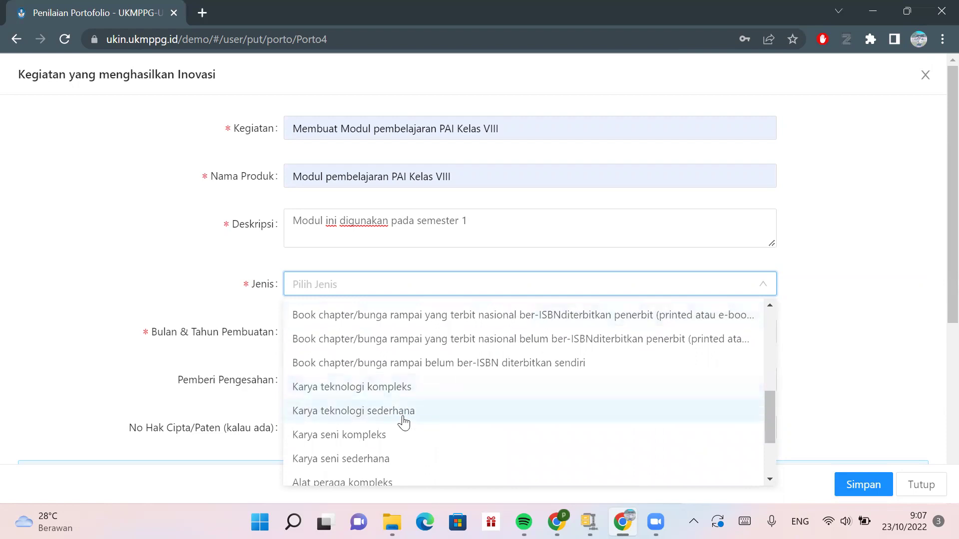
{"action": "scroll", "coordinate": [403, 454], "scroll_direction": "down", "scroll_amount": 1}
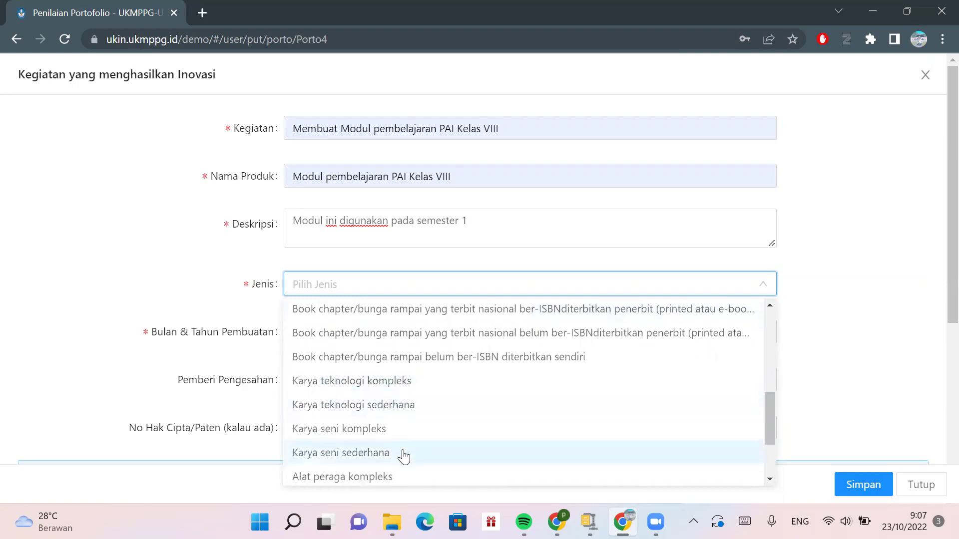
{"action": "scroll", "coordinate": [404, 456], "scroll_direction": "up", "scroll_amount": 1}
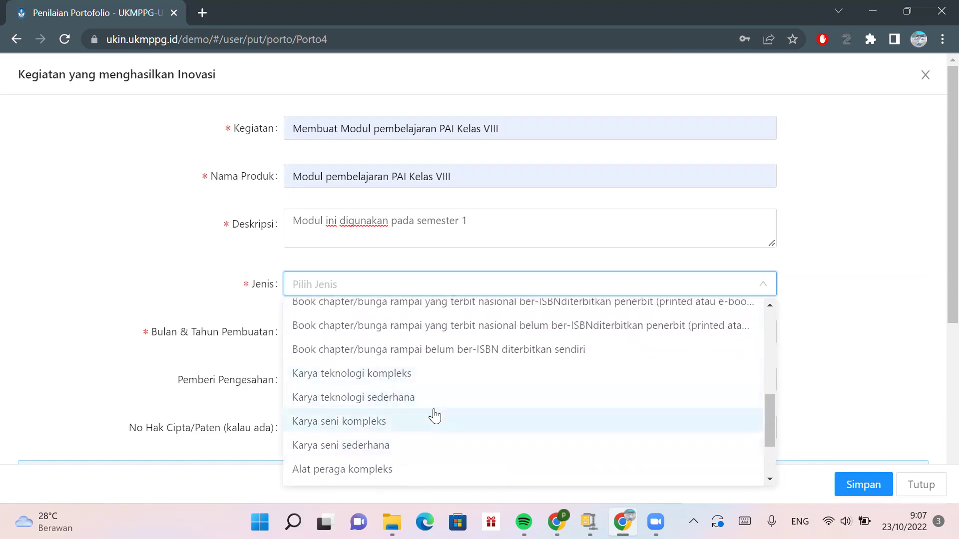
{"action": "scroll", "coordinate": [434, 416], "scroll_direction": "down", "scroll_amount": 4}
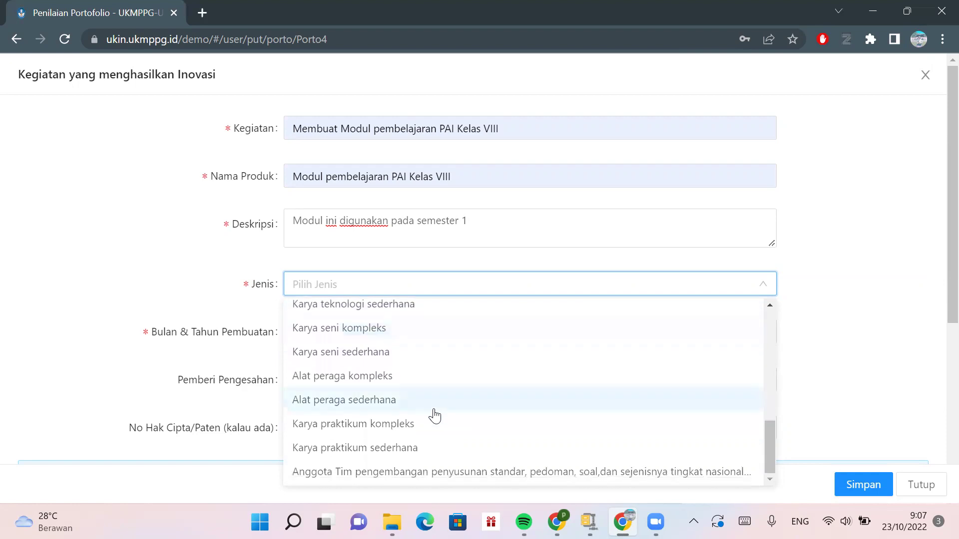
{"action": "scroll", "coordinate": [432, 415], "scroll_direction": "up", "scroll_amount": 3}
{"action": "scroll", "coordinate": [432, 415], "scroll_direction": "down", "scroll_amount": 3}
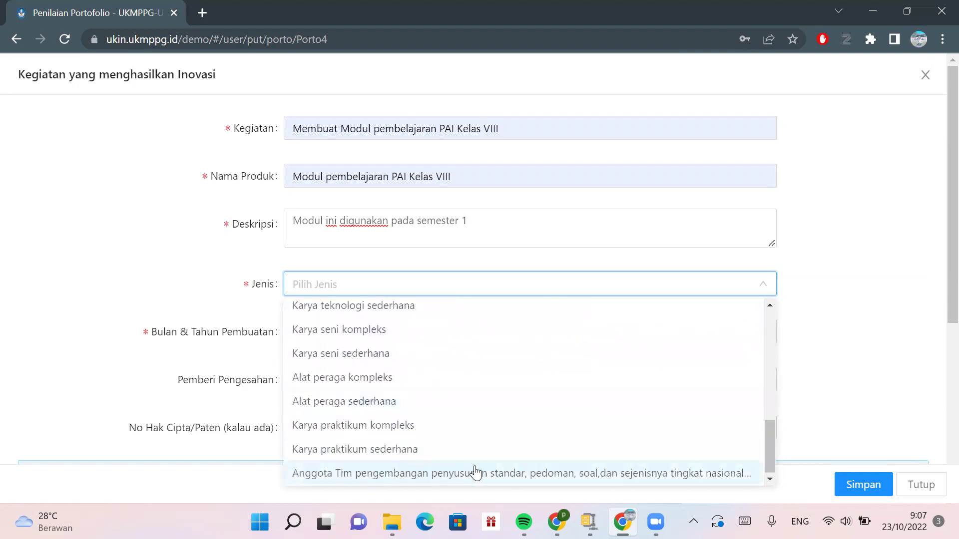
{"action": "scroll", "coordinate": [507, 349], "scroll_direction": "up", "scroll_amount": 5}
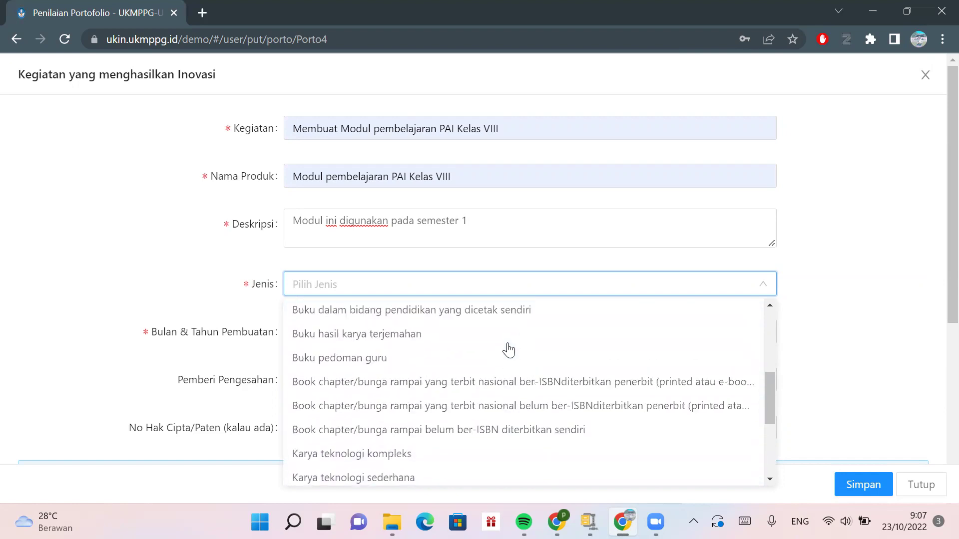
{"action": "scroll", "coordinate": [463, 353], "scroll_direction": "up", "scroll_amount": 3}
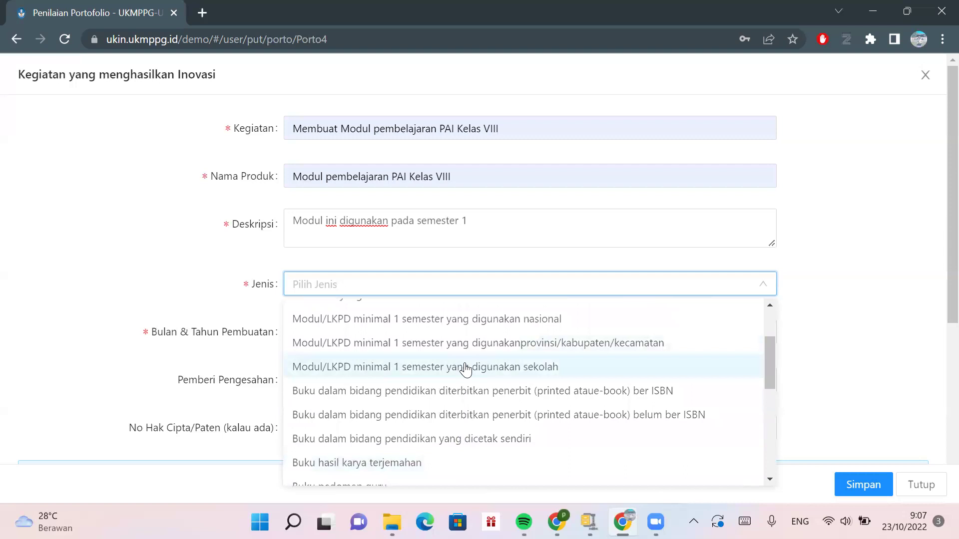
{"action": "left_click", "coordinate": [465, 369]}
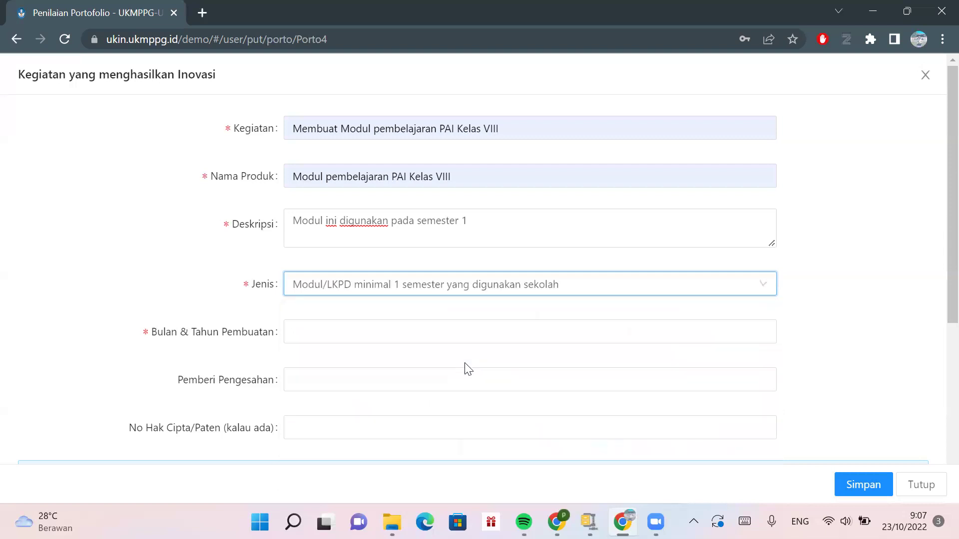
- Set the creation date to November 2020 and the endorser to Kepala Sekolah
{"action": "left_click", "coordinate": [460, 332]}
{"action": "left_click", "coordinate": [437, 404]}
{"action": "left_click", "coordinate": [406, 378]}
{"action": "left_click", "coordinate": [410, 423]}
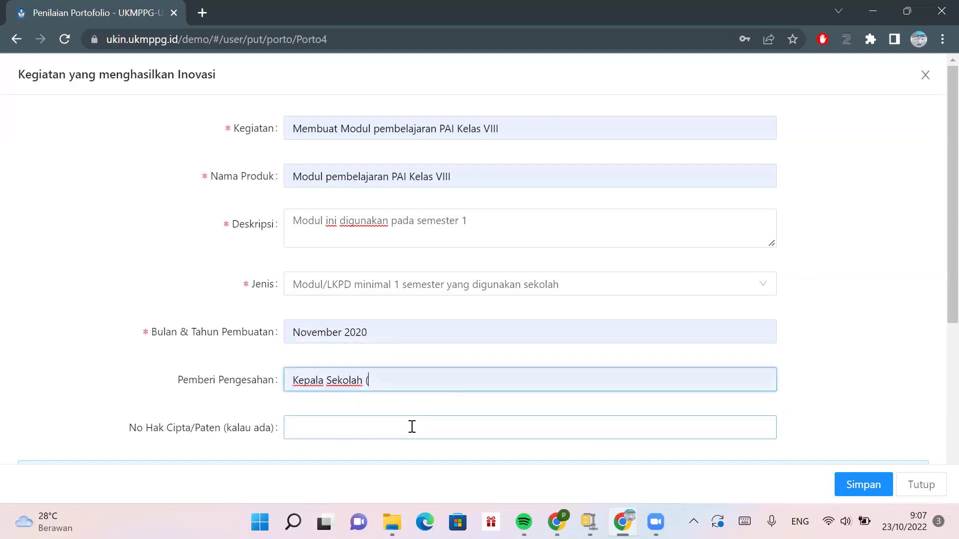
{"action": "left_click", "coordinate": [324, 428]}
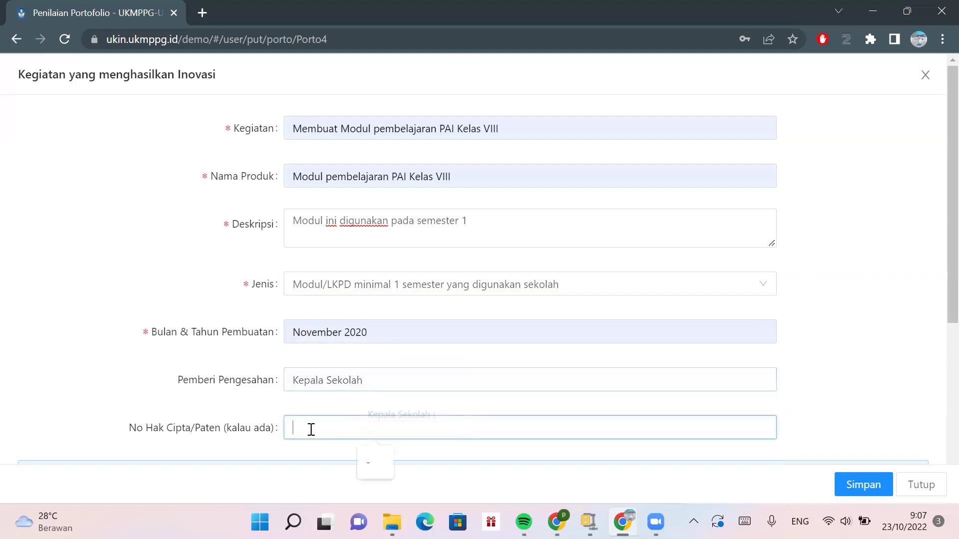
{"action": "scroll", "coordinate": [687, 372], "scroll_direction": "down", "scroll_amount": 4}
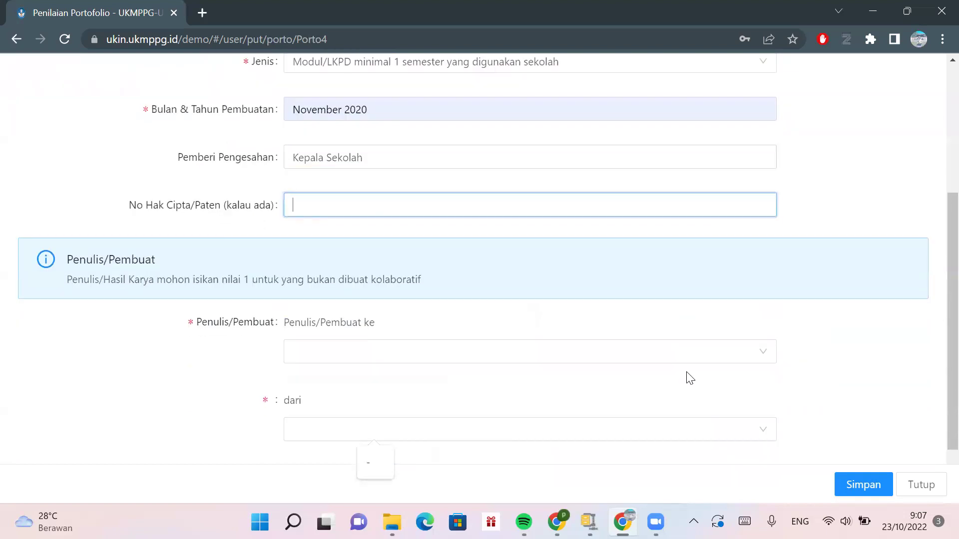
- Set Penulis/Pembuat ke to 1 and dari to 1
{"action": "left_click", "coordinate": [529, 355]}
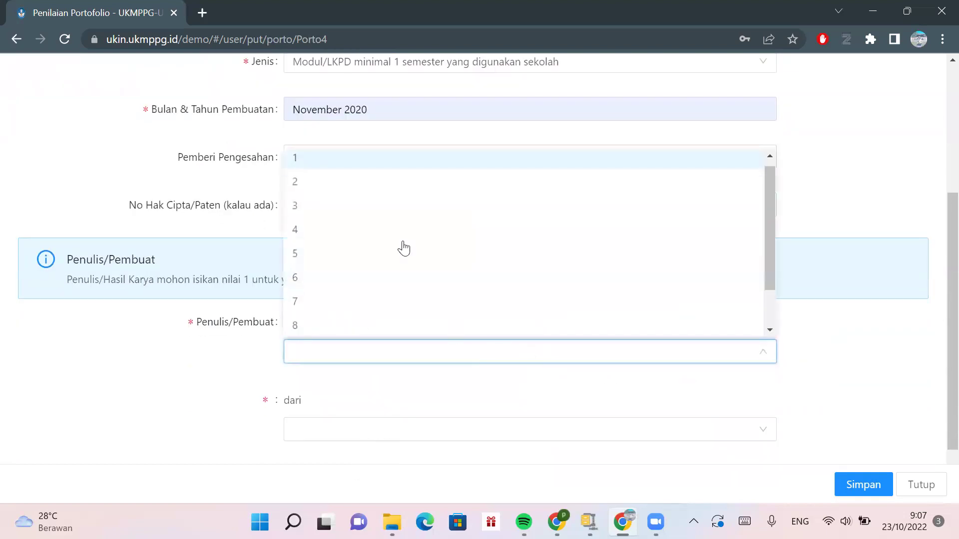
{"action": "left_click", "coordinate": [359, 162]}
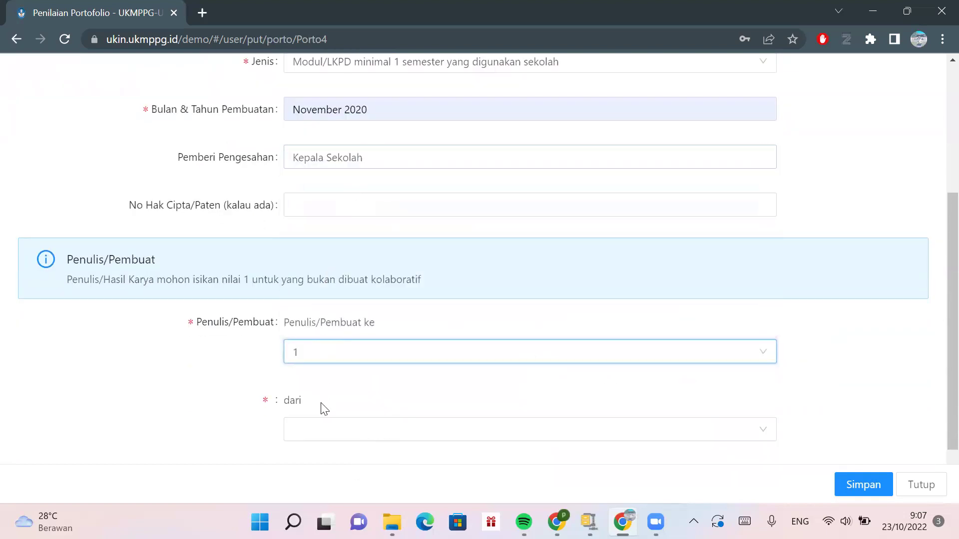
{"action": "left_click", "coordinate": [325, 433]}
{"action": "left_click", "coordinate": [330, 242]}
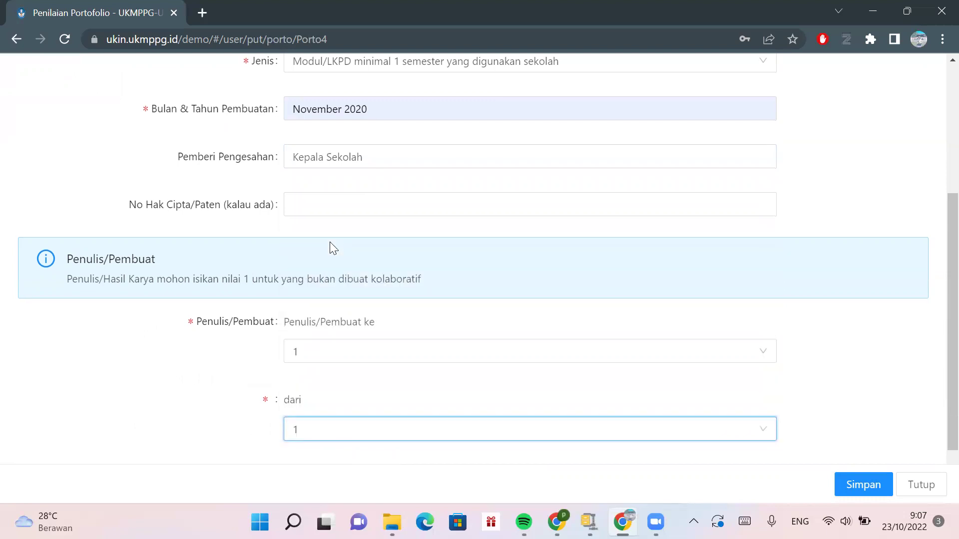
{"action": "scroll", "coordinate": [329, 241], "scroll_direction": "down", "scroll_amount": 1}
- Set Jenis Berkas to Dokumen File and upload sample.pdf from Downloads
{"action": "left_click", "coordinate": [358, 406]}
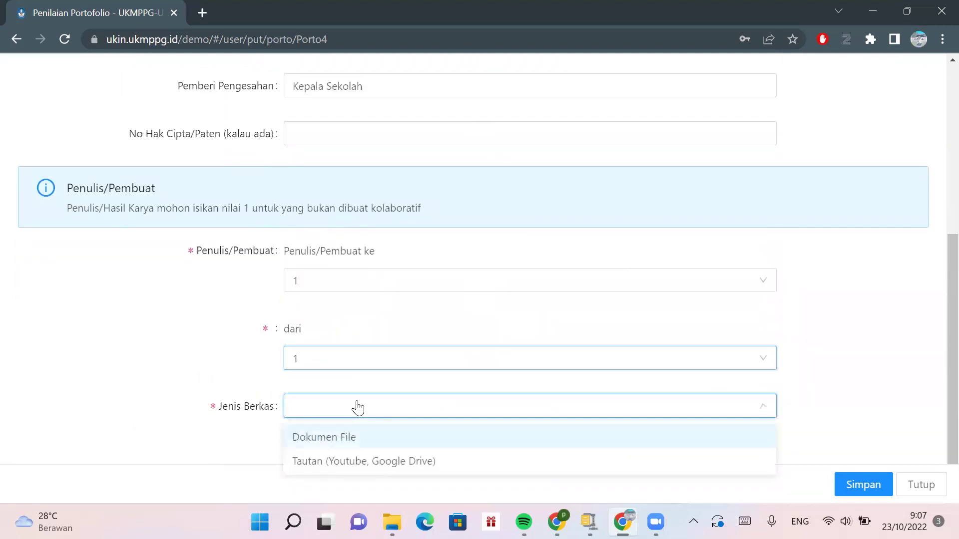
{"action": "left_click", "coordinate": [360, 438]}
{"action": "scroll", "coordinate": [361, 441], "scroll_direction": "down", "scroll_amount": 2}
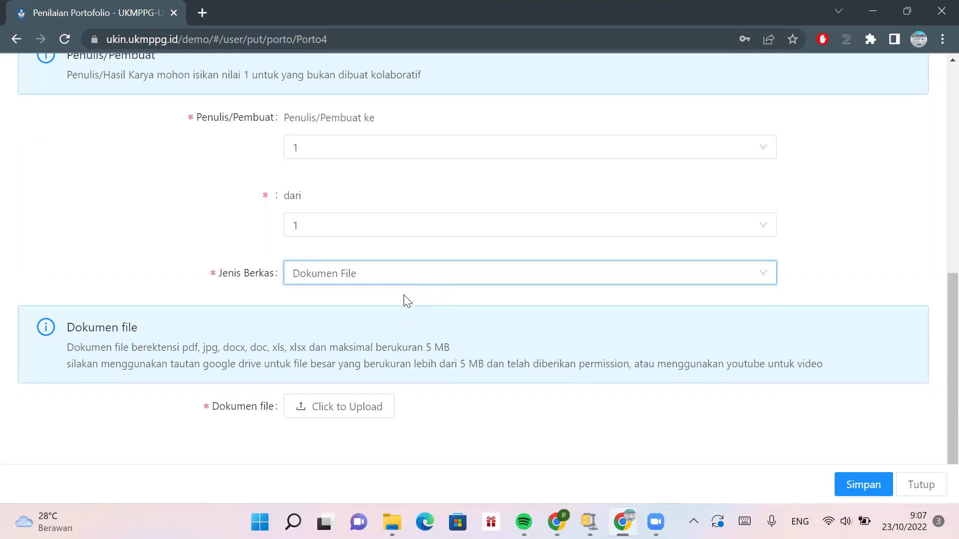
{"action": "left_click", "coordinate": [364, 402]}
{"action": "left_click", "coordinate": [236, 282]}
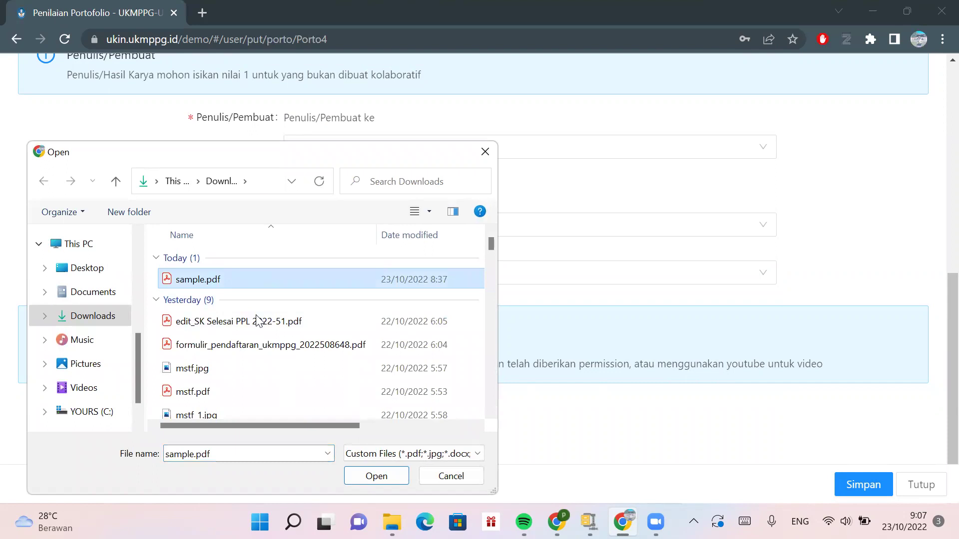
{"action": "left_click", "coordinate": [369, 480]}
- Save the Modul pembelajaran PAI Kelas VIII innovation entry
{"action": "left_click", "coordinate": [875, 480]}
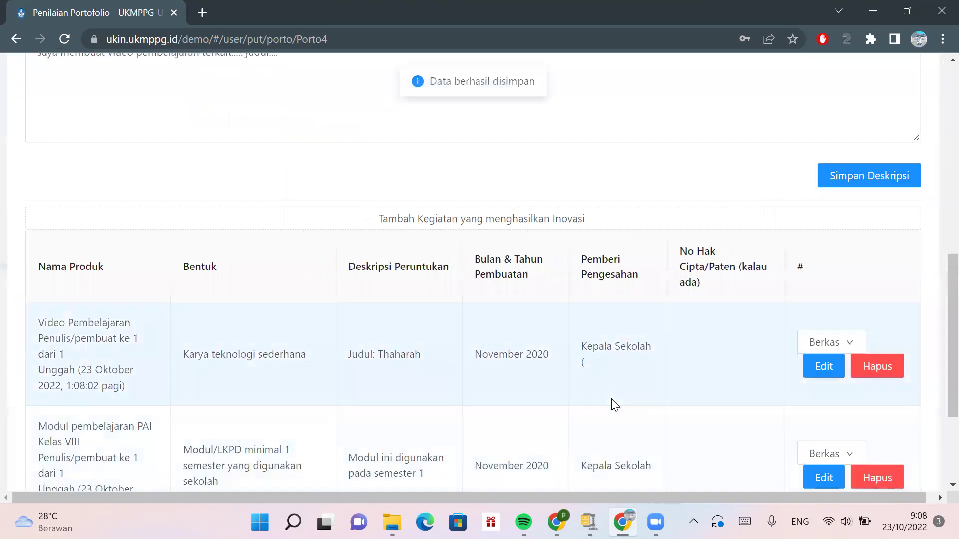
{"action": "scroll", "coordinate": [612, 402], "scroll_direction": "down", "scroll_amount": 3}
{"action": "scroll", "coordinate": [613, 403], "scroll_direction": "up", "scroll_amount": 8}
{"action": "scroll", "coordinate": [613, 403], "scroll_direction": "up", "scroll_amount": 3}
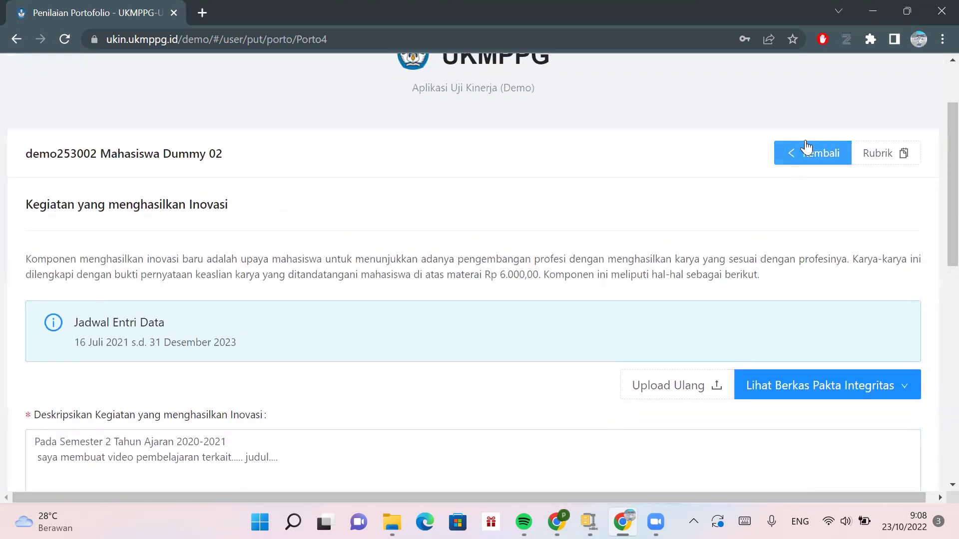
- Return to the overview, open Kegiatan Prestasi Hasil Kompetisi and add a new entry
{"action": "left_click", "coordinate": [797, 163]}
{"action": "scroll", "coordinate": [629, 237], "scroll_direction": "down", "scroll_amount": 5}
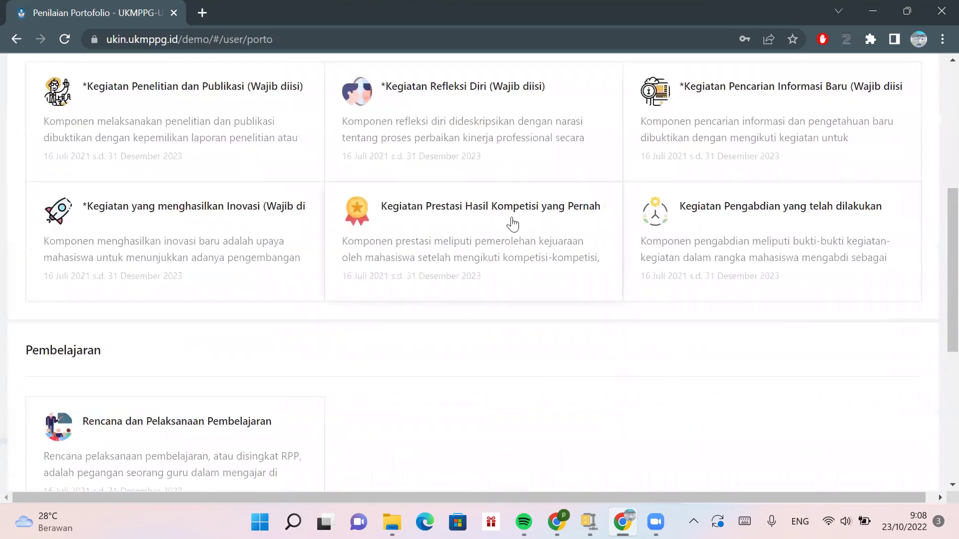
{"action": "left_click", "coordinate": [511, 223]}
{"action": "scroll", "coordinate": [478, 339], "scroll_direction": "down", "scroll_amount": 3}
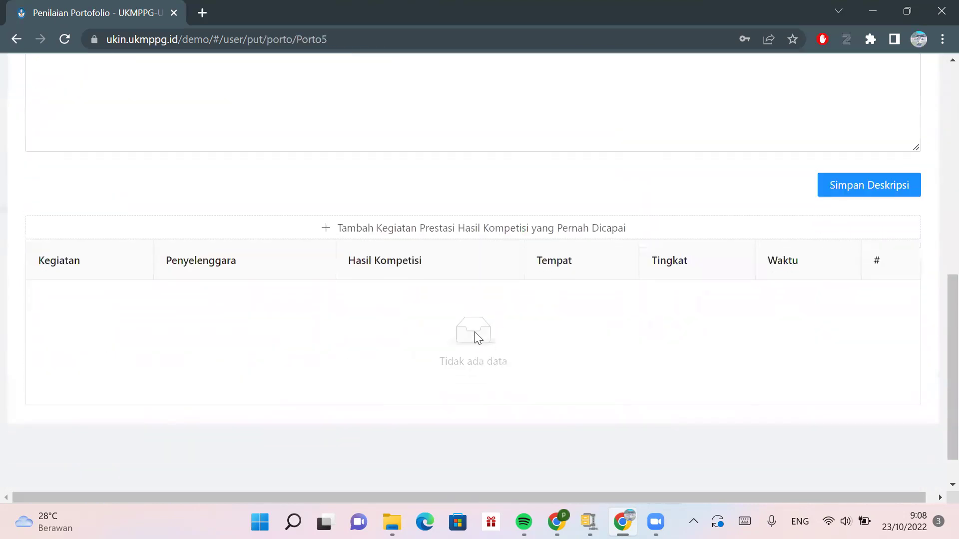
{"action": "scroll", "coordinate": [478, 339], "scroll_direction": "up", "scroll_amount": 2}
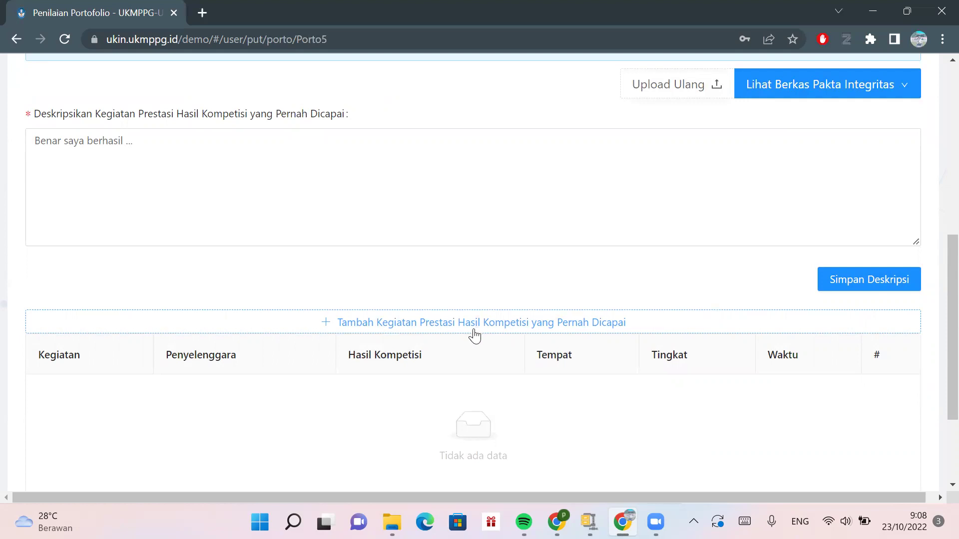
{"action": "left_click", "coordinate": [475, 336]}
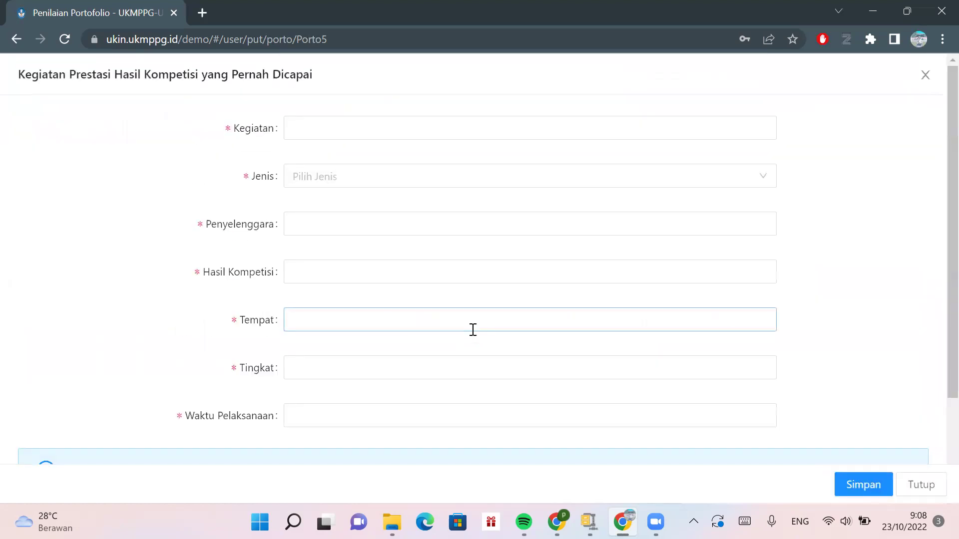
- Choose the kecamatan/gugus Juara 1 sd 5 type and enter Lomba Guru Teladan, organised by sekolah
{"action": "left_click", "coordinate": [407, 134]}
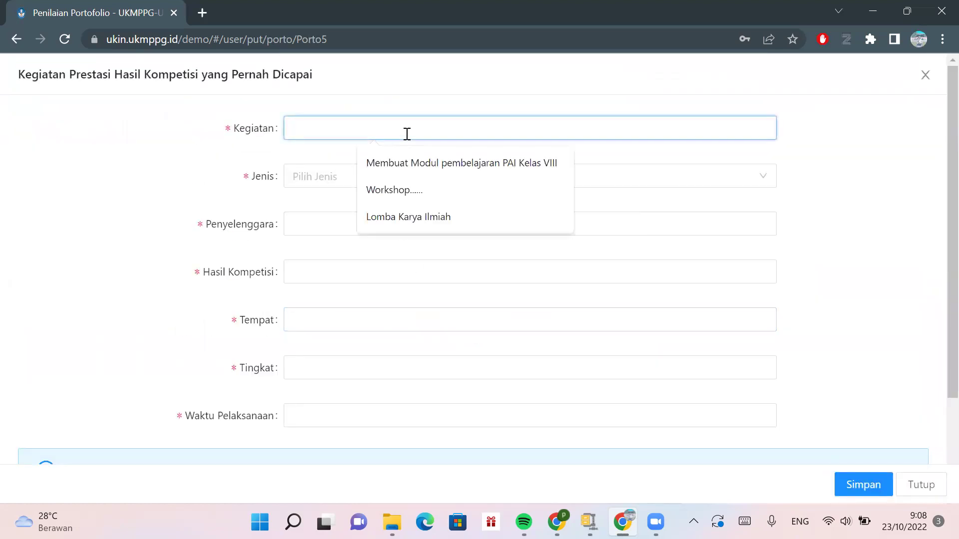
{"action": "left_click", "coordinate": [336, 183]}
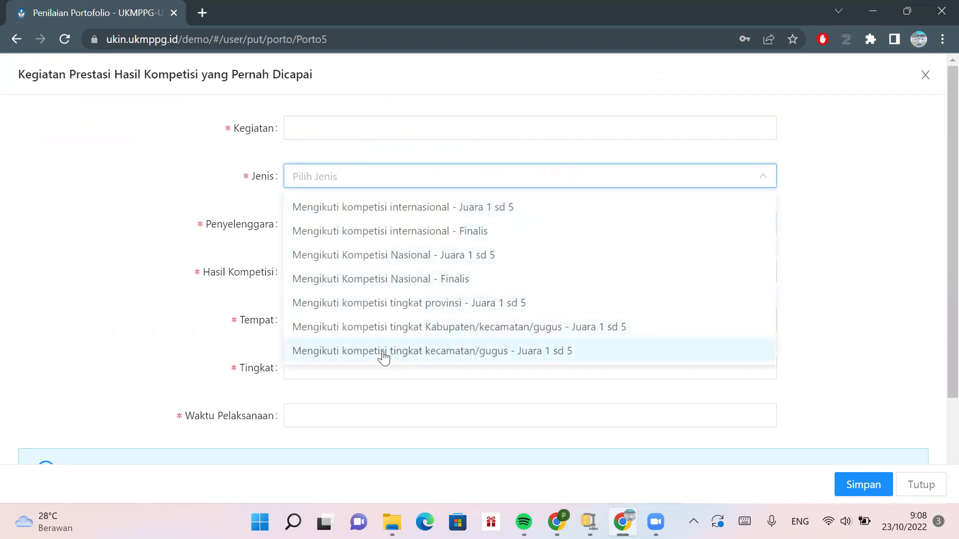
{"action": "left_click", "coordinate": [383, 355]}
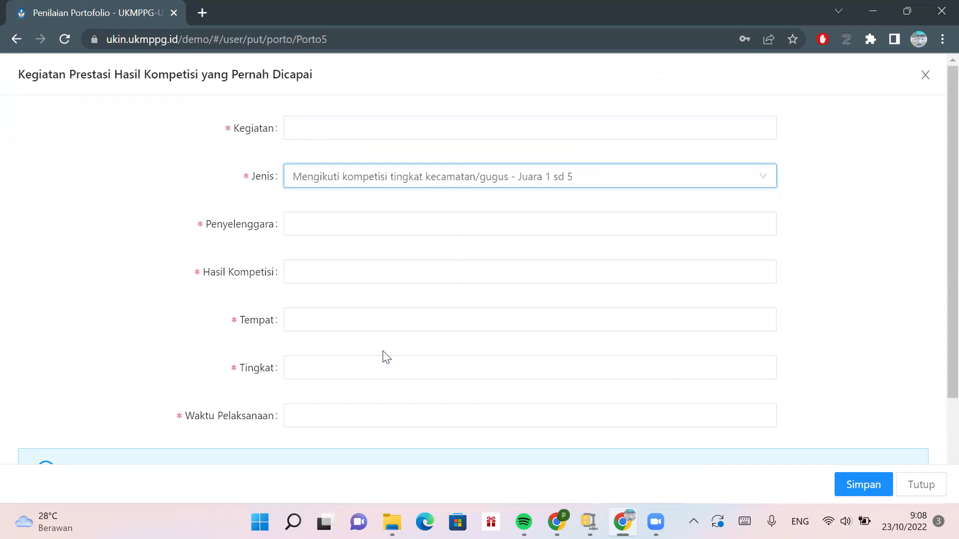
{"action": "left_click", "coordinate": [340, 131]}
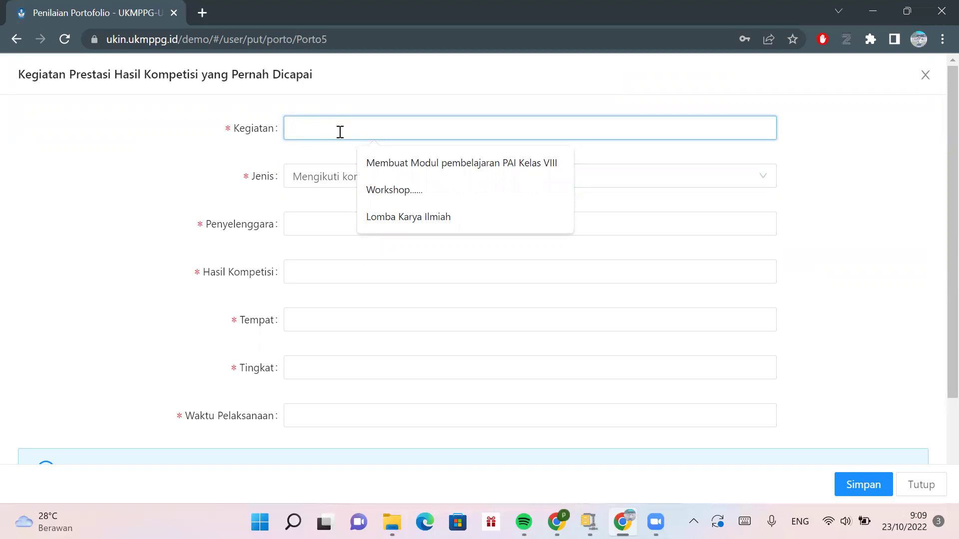
{"action": "type", "text": "Lomba Guru Teladan"}
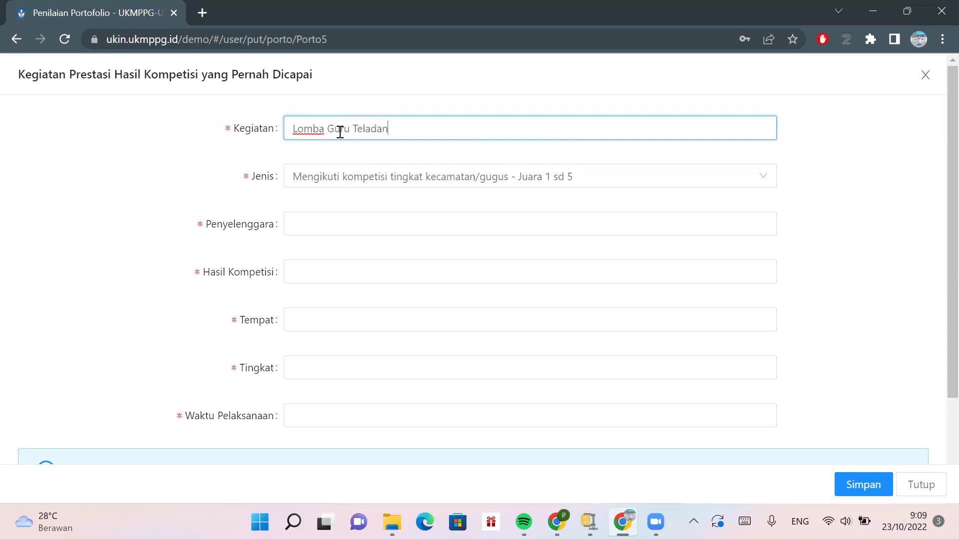
{"action": "left_click", "coordinate": [340, 227]}
{"action": "type", "text": "sekolah"}
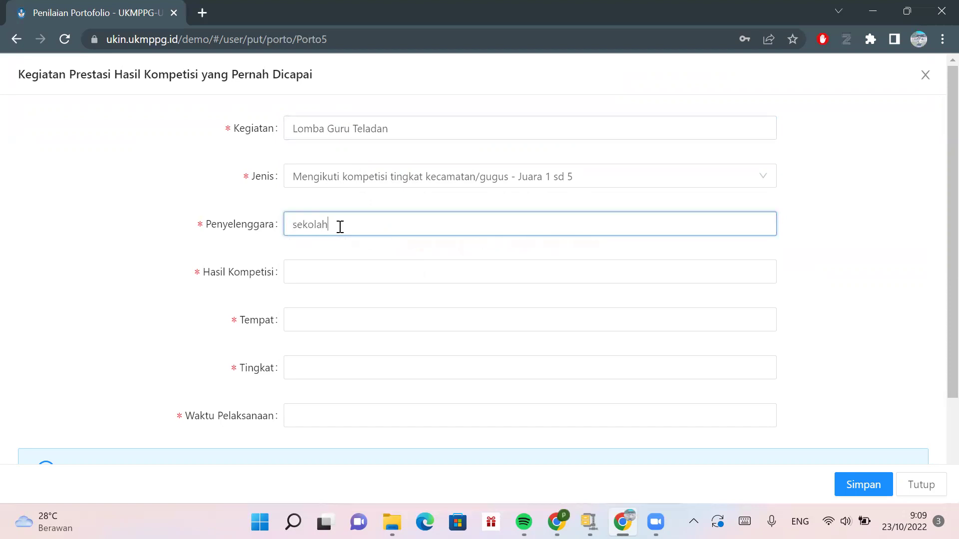
- Set result Juara 1, venue Samarinda, level Gugus and date 21 November 2020
{"action": "left_click", "coordinate": [347, 280]}
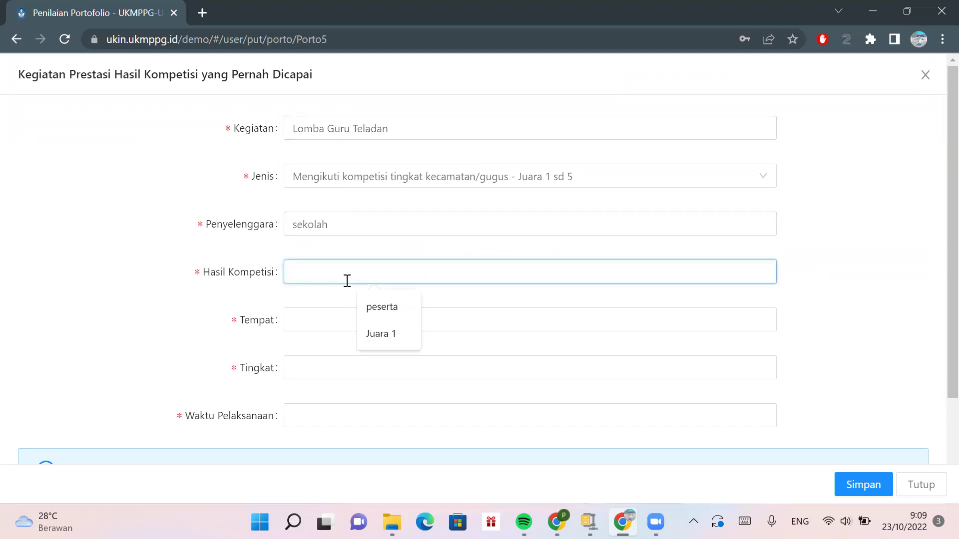
{"action": "left_click", "coordinate": [382, 335]}
{"action": "left_click", "coordinate": [363, 325]}
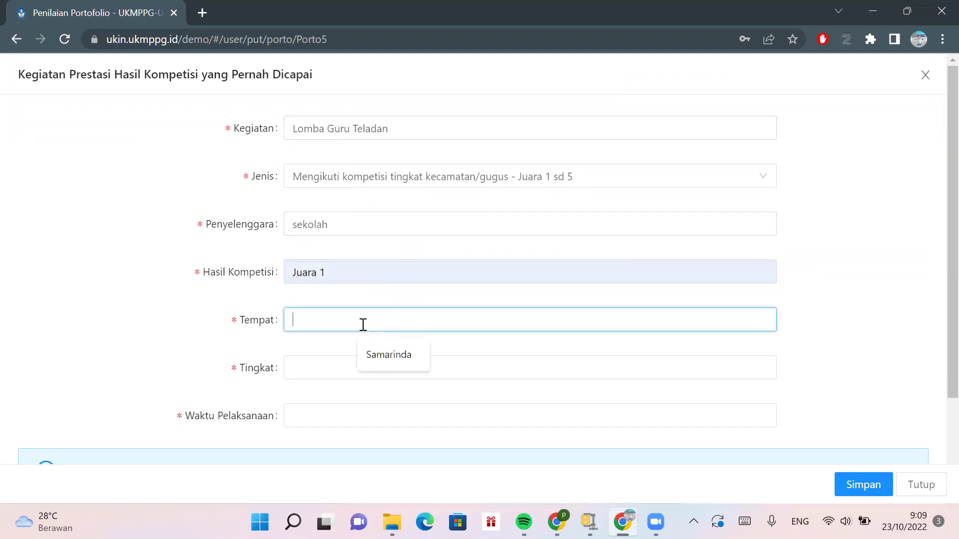
{"action": "left_click", "coordinate": [382, 357]}
{"action": "left_click", "coordinate": [381, 367]}
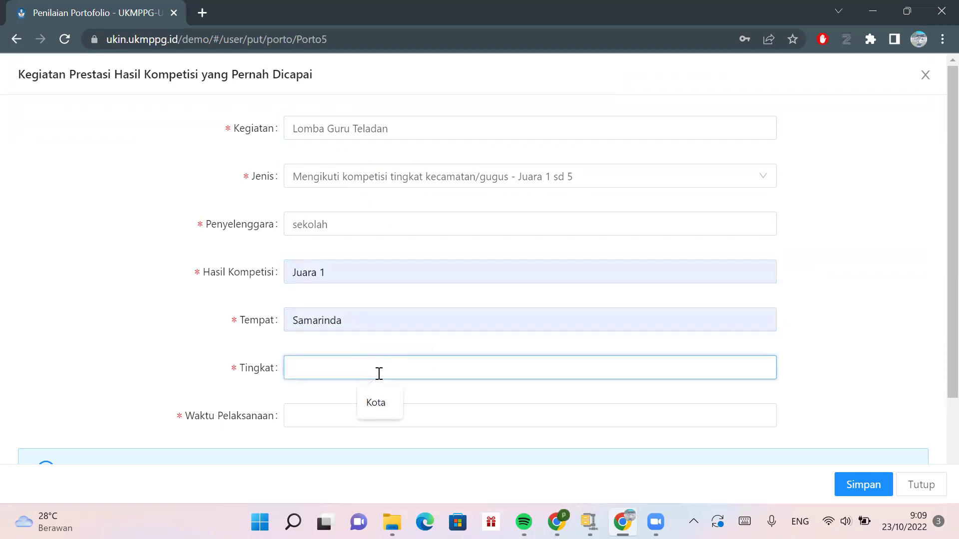
{"action": "type", "text": "Gugus"}
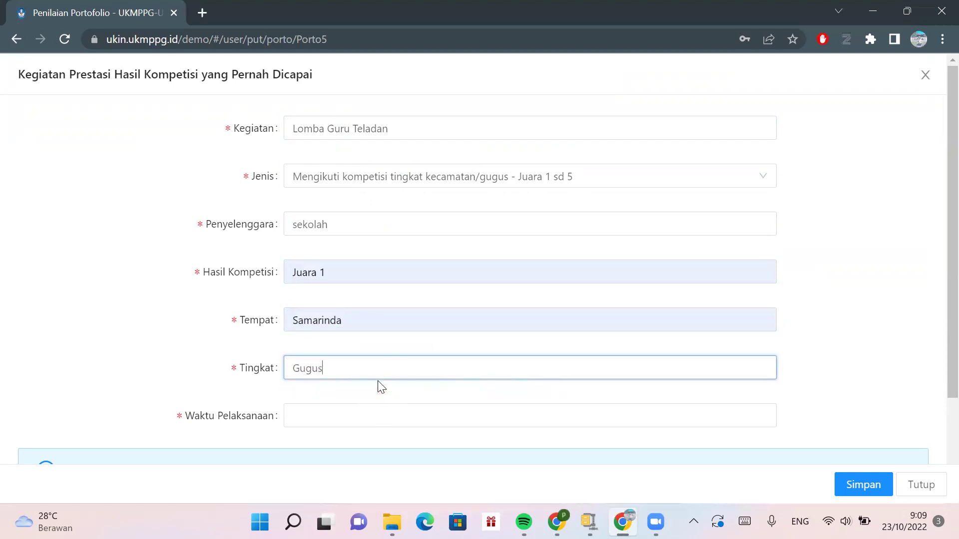
{"action": "scroll", "coordinate": [381, 386], "scroll_direction": "down", "scroll_amount": 2}
{"action": "left_click", "coordinate": [359, 334]}
{"action": "left_click", "coordinate": [379, 370]}
{"action": "scroll", "coordinate": [380, 376], "scroll_direction": "down", "scroll_amount": 1}
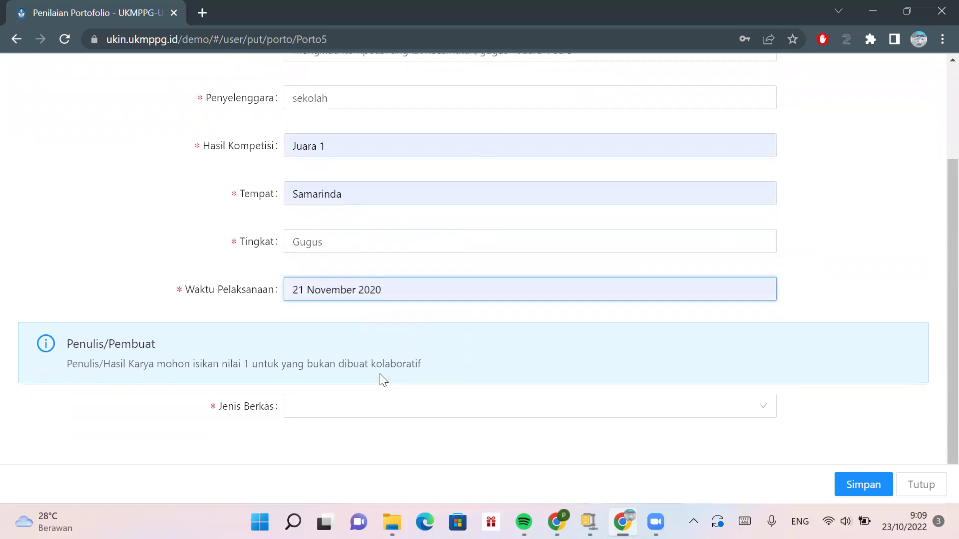
{"action": "left_click", "coordinate": [363, 412]}
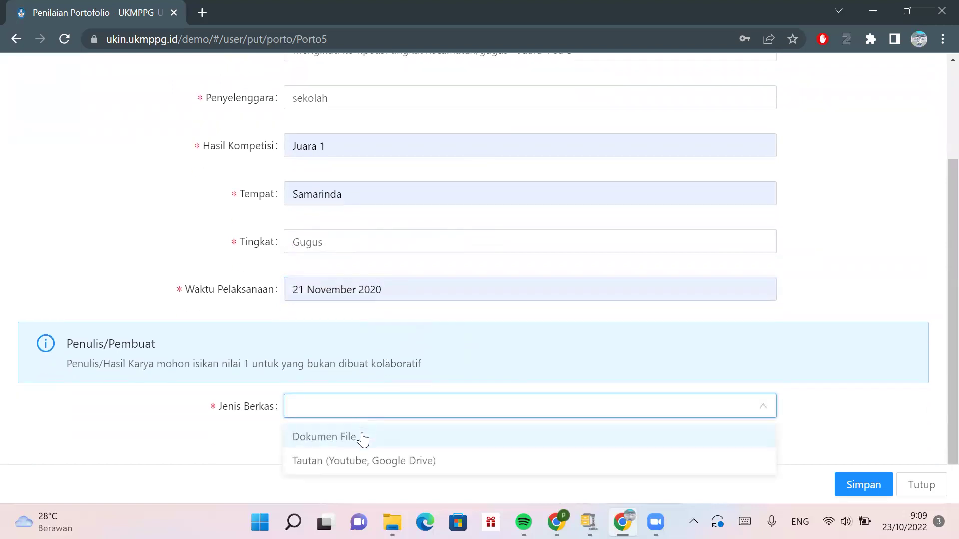
- Set Jenis Berkas to Dokumen File and upload sample.pdf from Downloads
{"action": "right_click", "coordinate": [362, 433]}
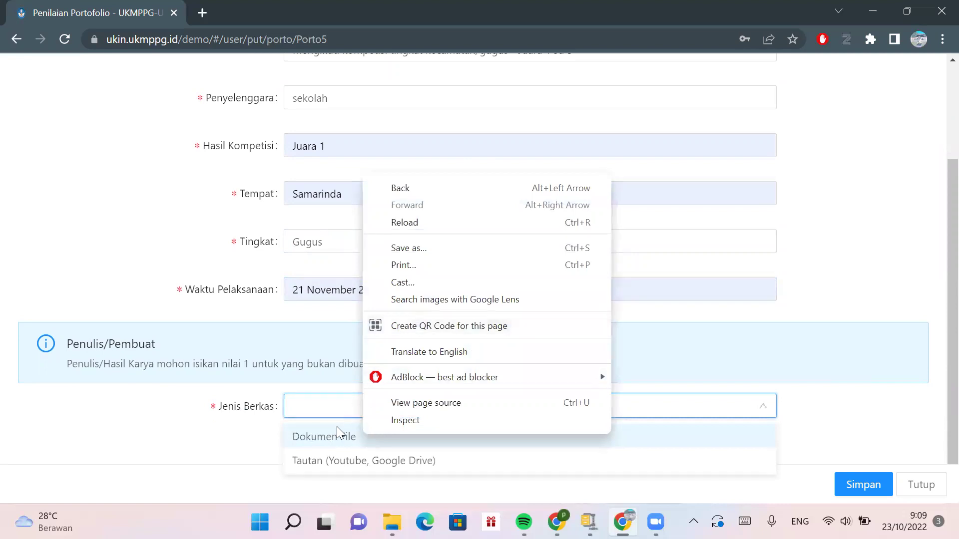
{"action": "left_click", "coordinate": [336, 437]}
{"action": "scroll", "coordinate": [540, 350], "scroll_direction": "down", "scroll_amount": 3}
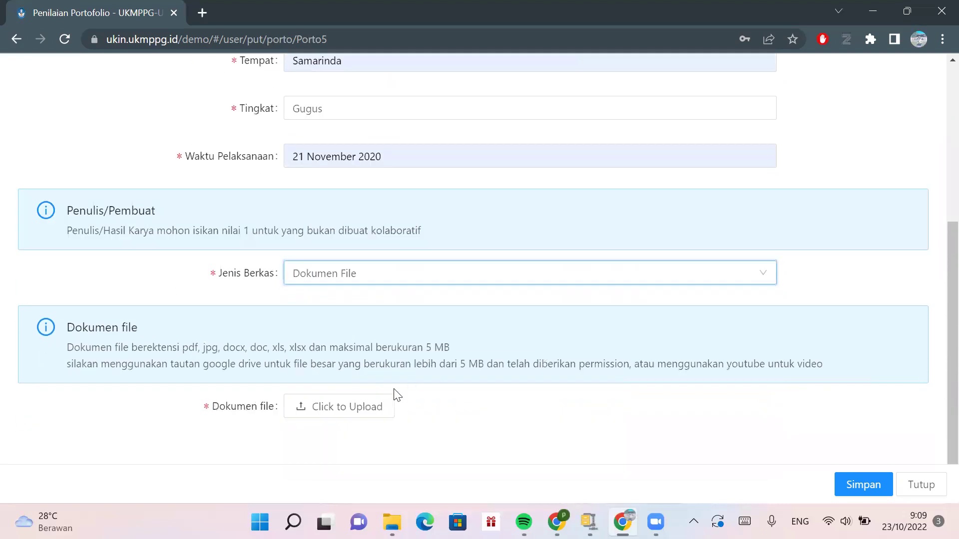
{"action": "left_click", "coordinate": [364, 415]}
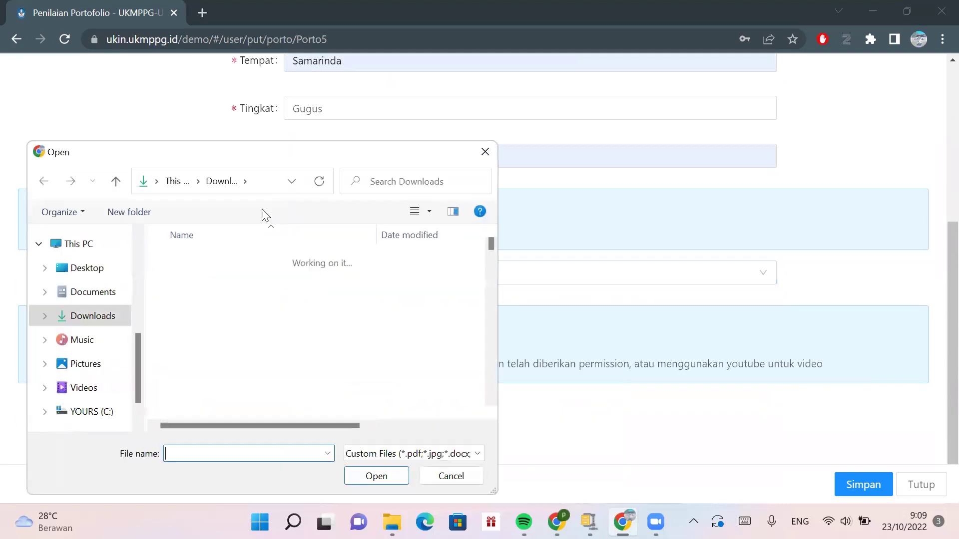
{"action": "left_click", "coordinate": [190, 280]}
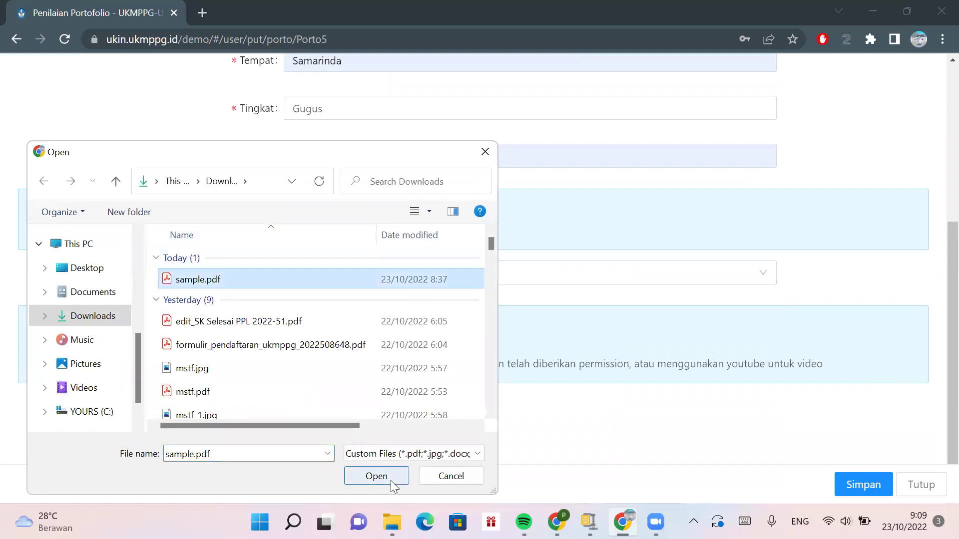
{"action": "left_click", "coordinate": [391, 480]}
- Save the Lomba Guru Teladan entry and go back to the portfolio overview
{"action": "left_click", "coordinate": [864, 487]}
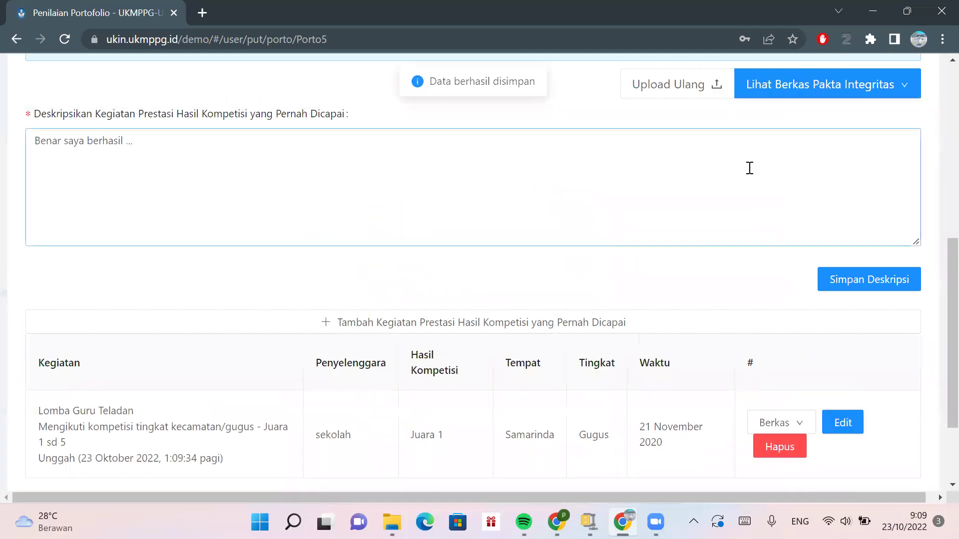
{"action": "scroll", "coordinate": [749, 168], "scroll_direction": "up", "scroll_amount": 5}
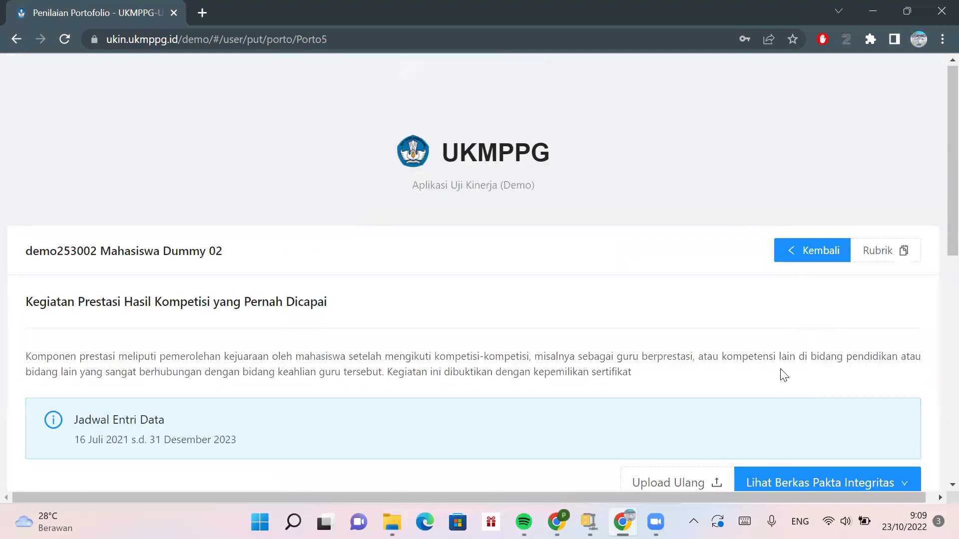
{"action": "scroll", "coordinate": [781, 375], "scroll_direction": "down", "scroll_amount": 4}
{"action": "scroll", "coordinate": [781, 375], "scroll_direction": "down", "scroll_amount": 4}
{"action": "scroll", "coordinate": [781, 377], "scroll_direction": "up", "scroll_amount": 8}
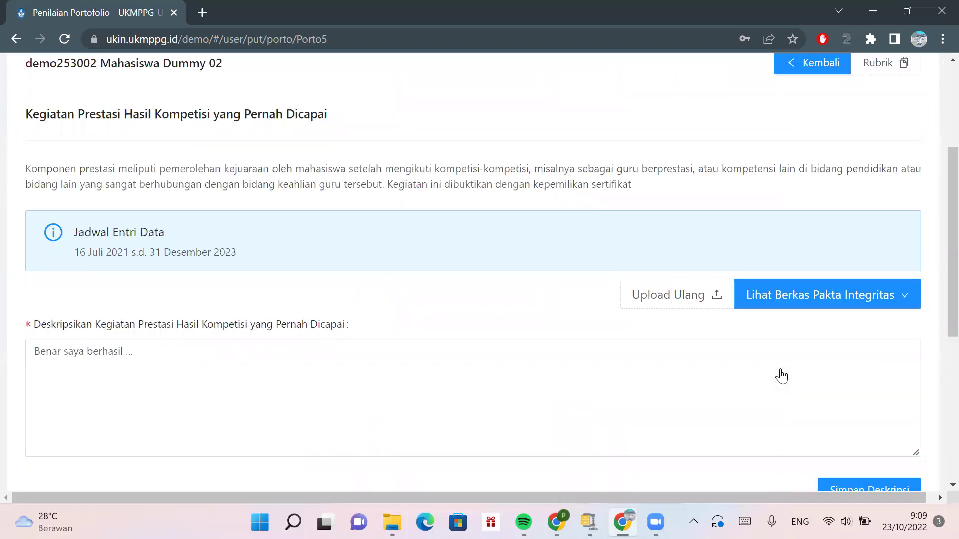
{"action": "left_click", "coordinate": [809, 216]}
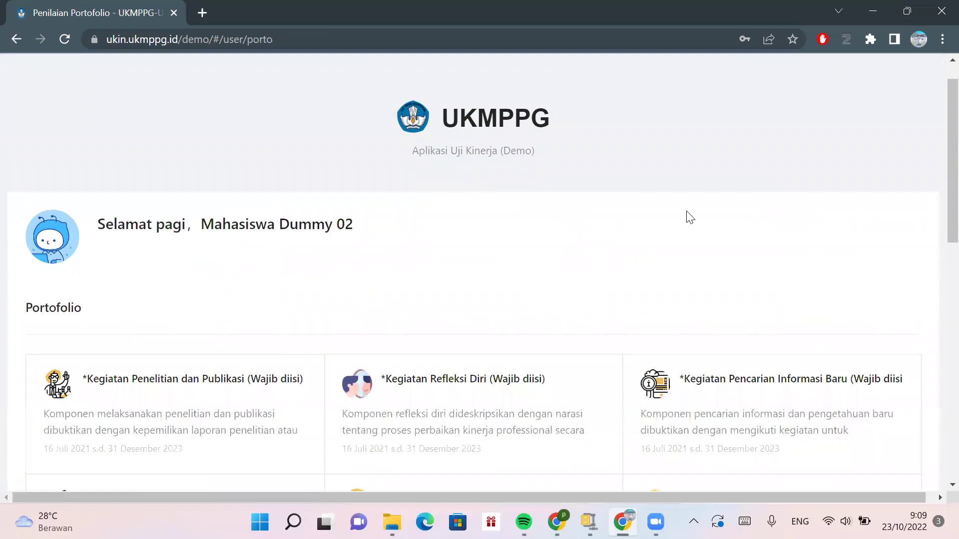
- Open the Kegiatan Pengabdian yang telah dilakukan page from the portfolio overview
{"action": "scroll", "coordinate": [687, 218], "scroll_direction": "down", "scroll_amount": 1}
{"action": "scroll", "coordinate": [687, 218], "scroll_direction": "down", "scroll_amount": 4}
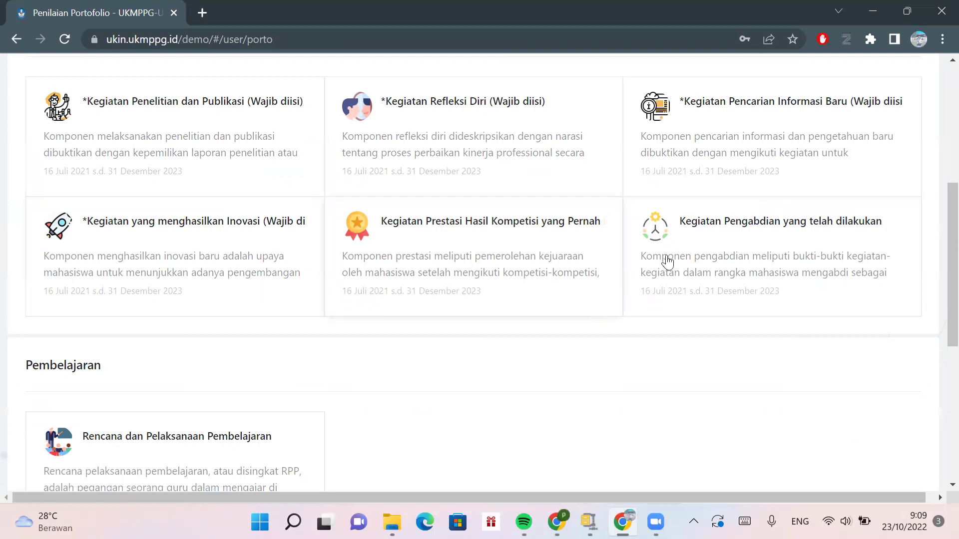
{"action": "left_click", "coordinate": [735, 228]}
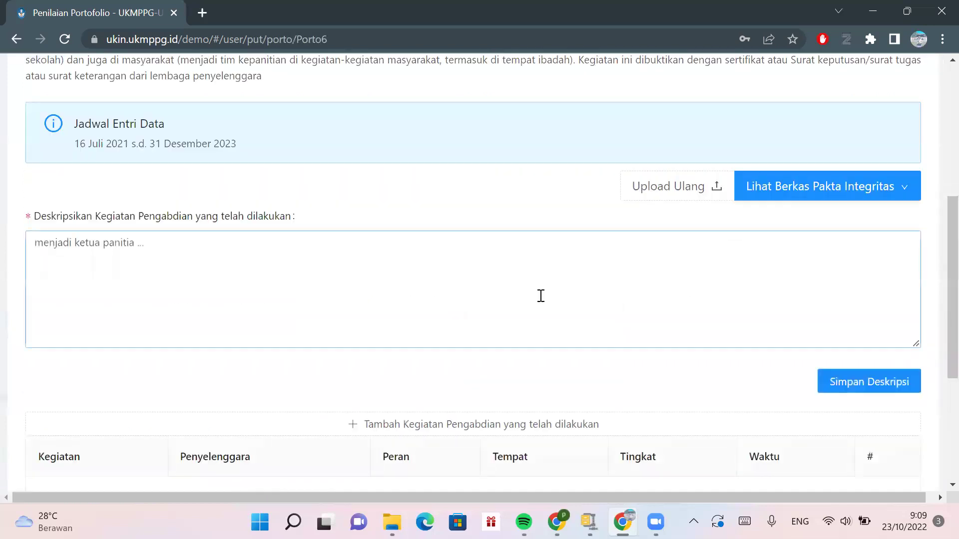
{"action": "scroll", "coordinate": [541, 296], "scroll_direction": "down", "scroll_amount": 1}
{"action": "scroll", "coordinate": [541, 296], "scroll_direction": "up", "scroll_amount": 4}
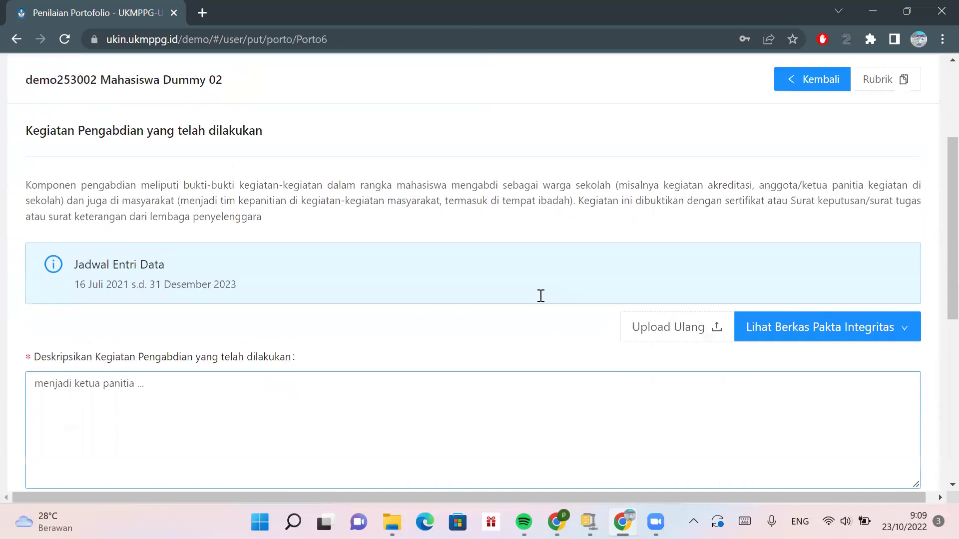
{"action": "scroll", "coordinate": [541, 295], "scroll_direction": "down", "scroll_amount": 4}
- Start a new entry with the sekolah committee (selain ketua) type, named Panitia Penerimaan Siswa Baru
{"action": "left_click", "coordinate": [522, 314]}
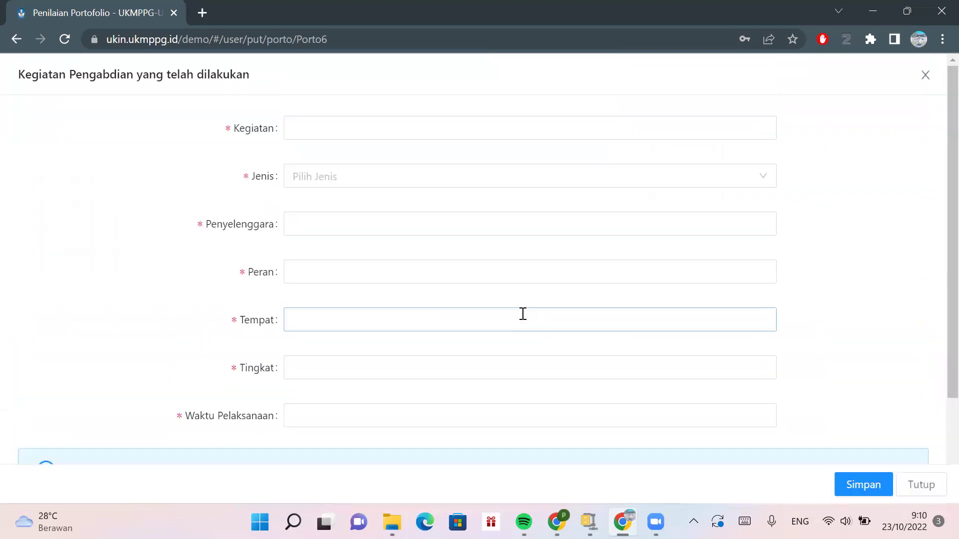
{"action": "left_click", "coordinate": [408, 186]}
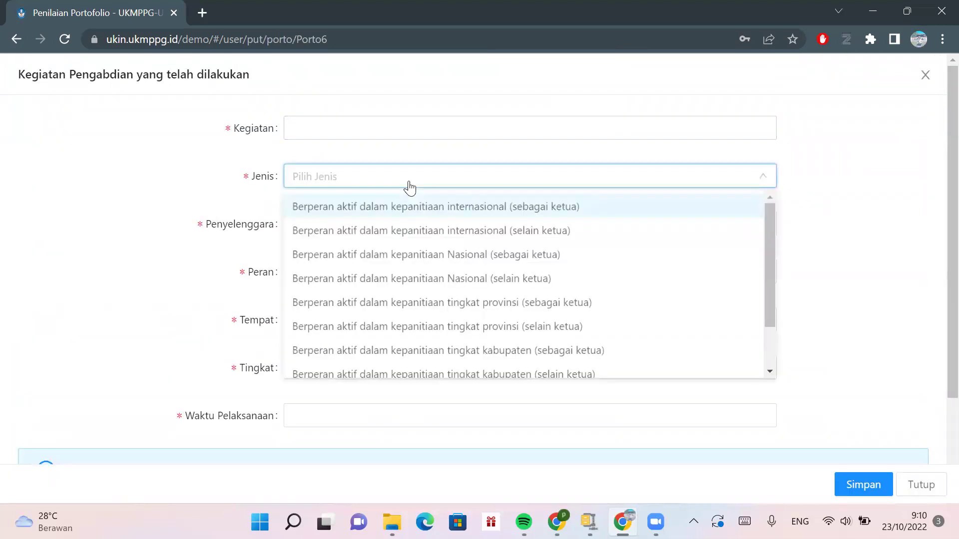
{"action": "scroll", "coordinate": [411, 332], "scroll_direction": "down", "scroll_amount": 2}
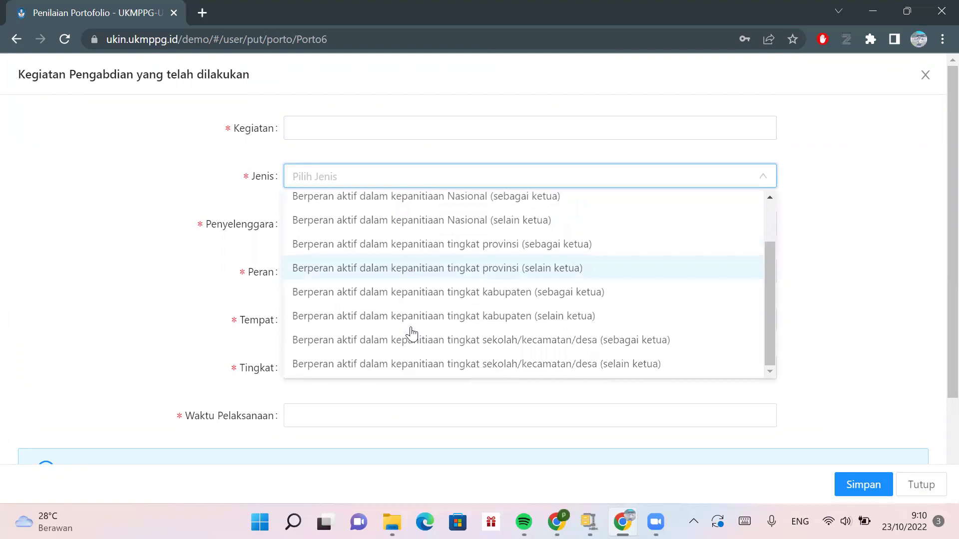
{"action": "scroll", "coordinate": [414, 290], "scroll_direction": "up", "scroll_amount": 1}
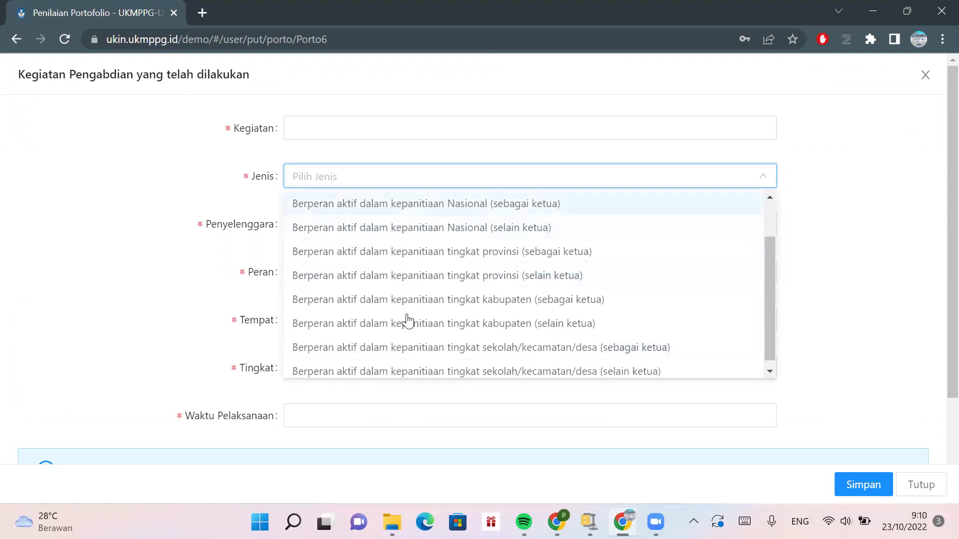
{"action": "left_click", "coordinate": [400, 370]}
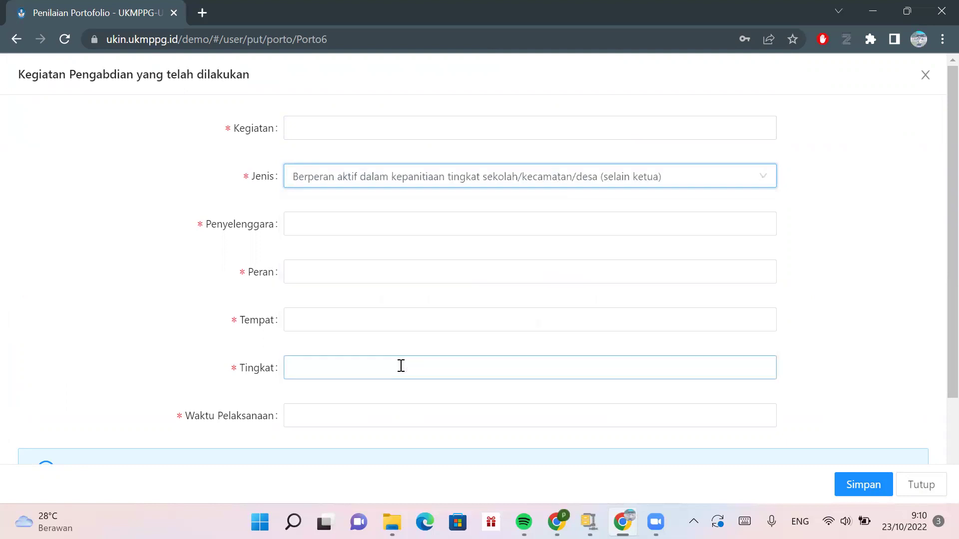
{"action": "left_click", "coordinate": [351, 126]}
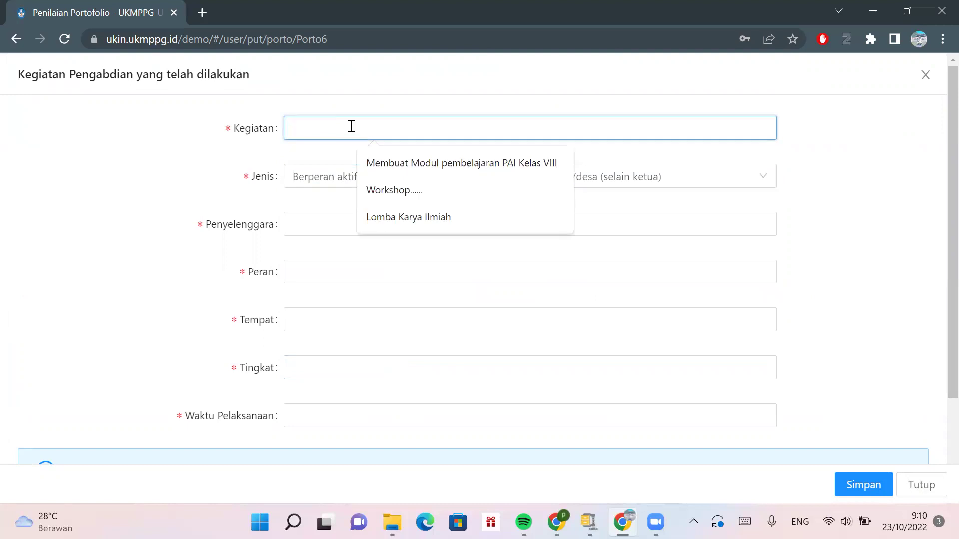
{"action": "type", "text": "Paniti"}
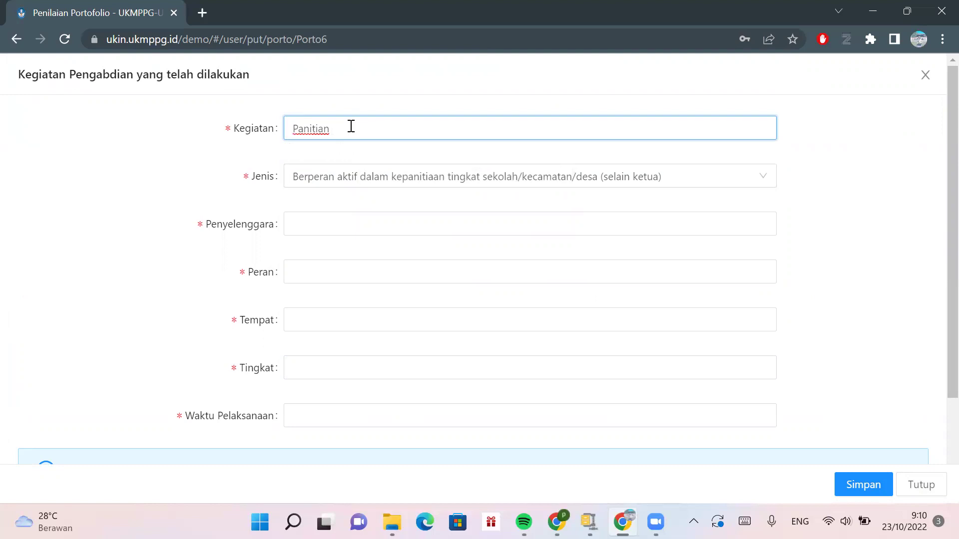
{"action": "type", "text": "a Penerimaan Siswa Baru"}
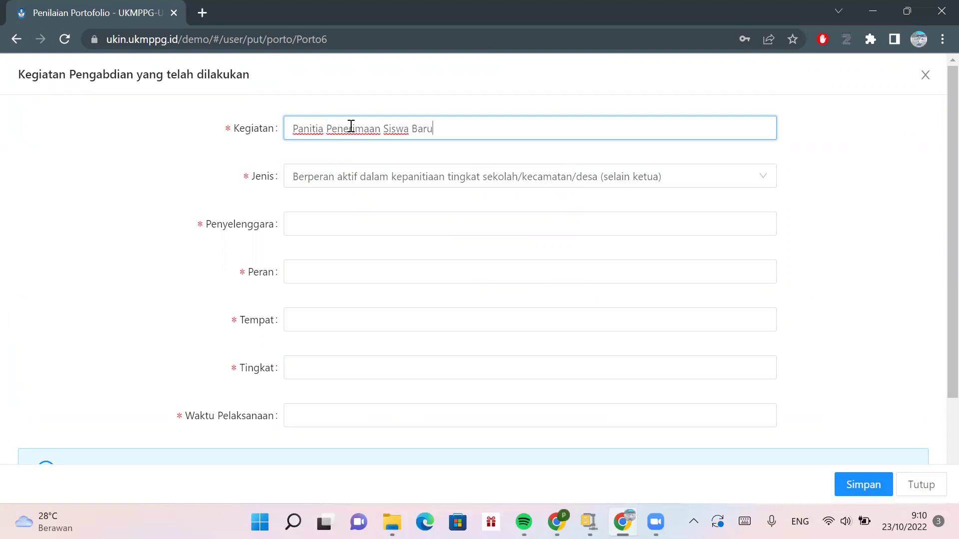
- Enter Sekolah as organiser, Anggota Panitia / Sekretaris as role, and the place
{"action": "scroll", "coordinate": [351, 126], "scroll_direction": "down", "scroll_amount": 1}
{"action": "left_click", "coordinate": [339, 158]}
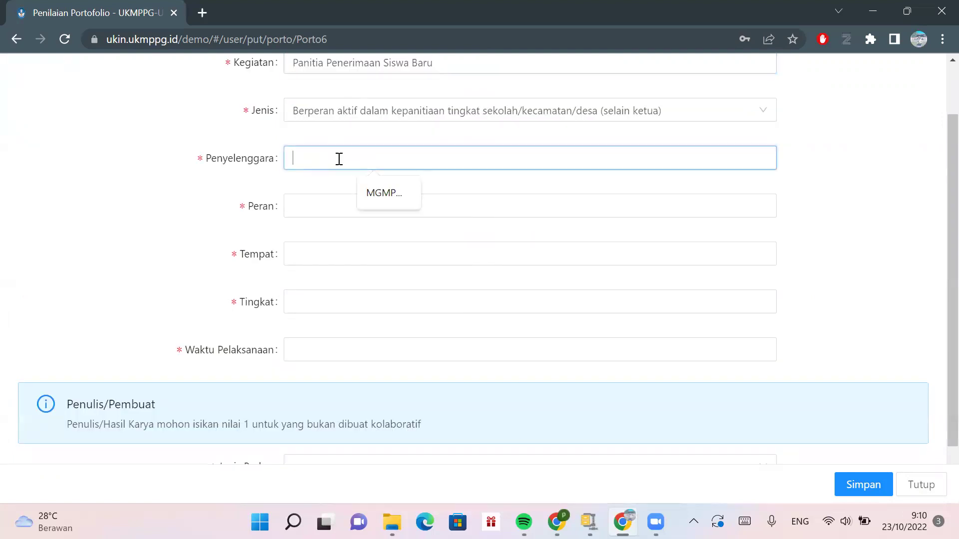
{"action": "type", "text": "Sekola"}
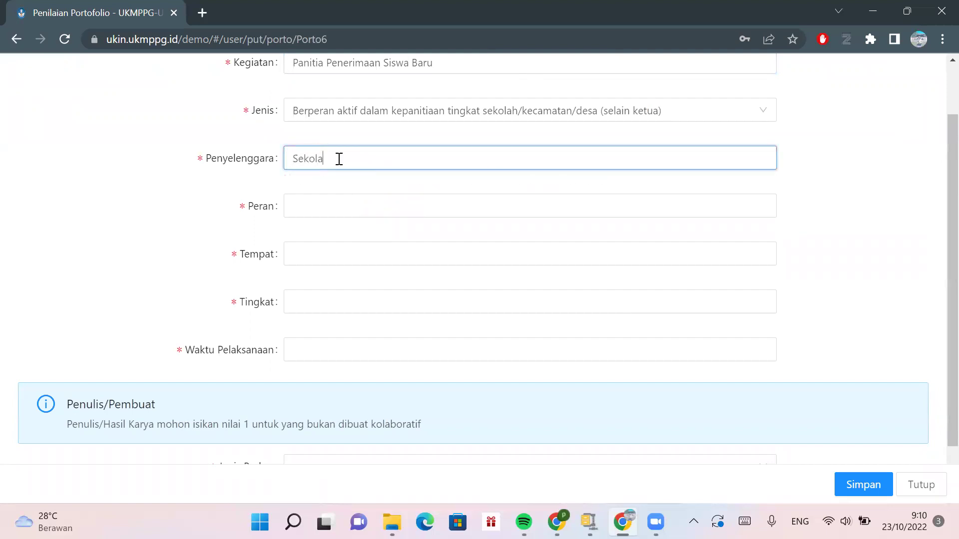
{"action": "type", "text": "h"}
{"action": "key", "text": "BackSpace"}
{"action": "key", "text": "BackSpace"}
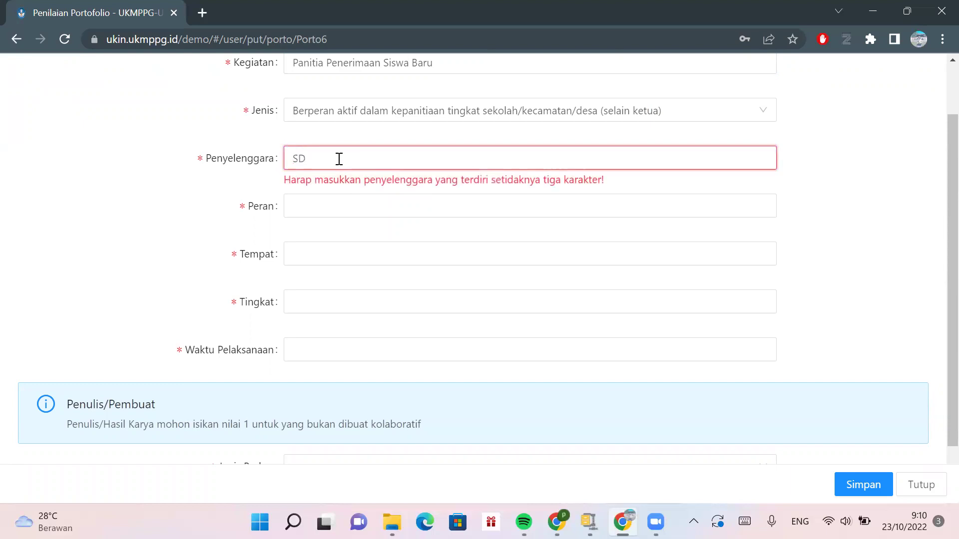
{"action": "left_click", "coordinate": [344, 205]}
{"action": "type", "text": "Anggota Panitia / Sekretaris"}
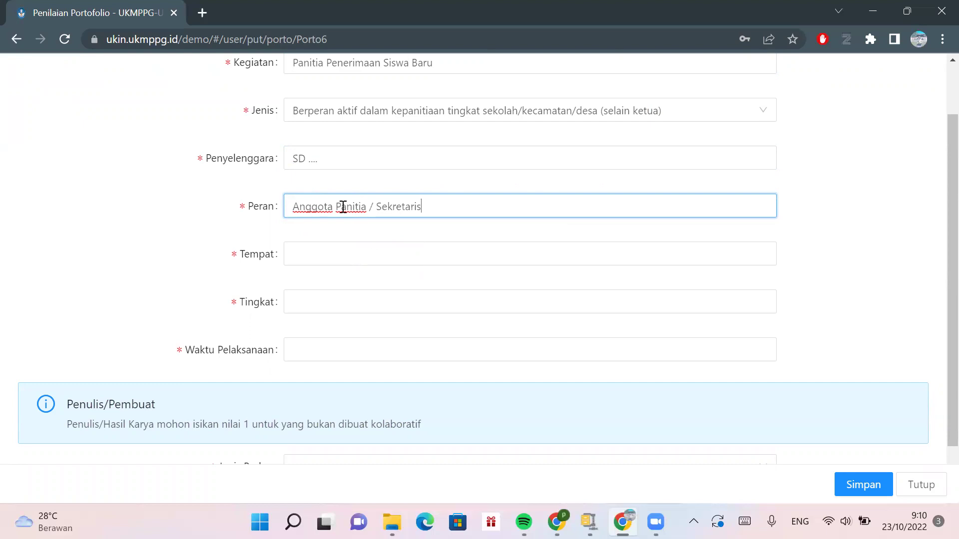
{"action": "left_click", "coordinate": [337, 244]}
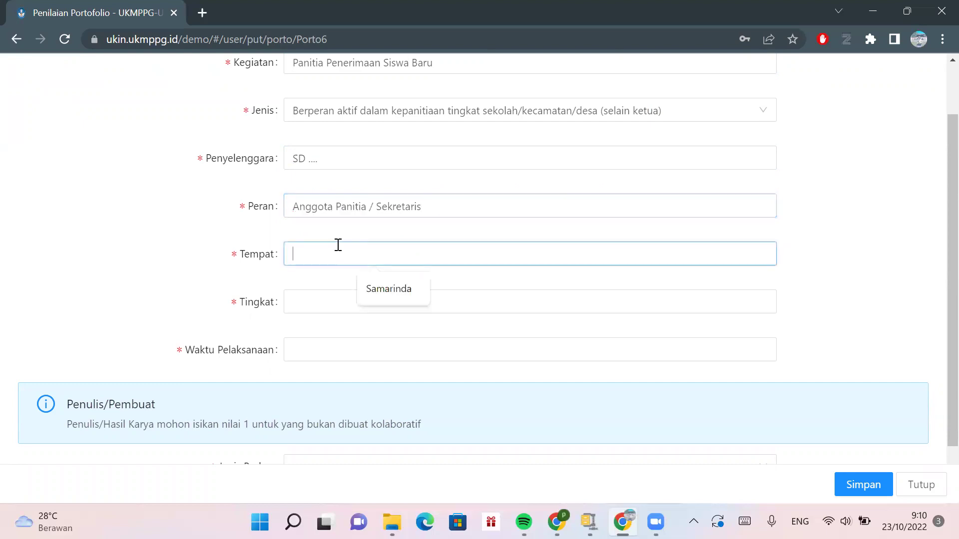
{"action": "type", "text": "SD..."}
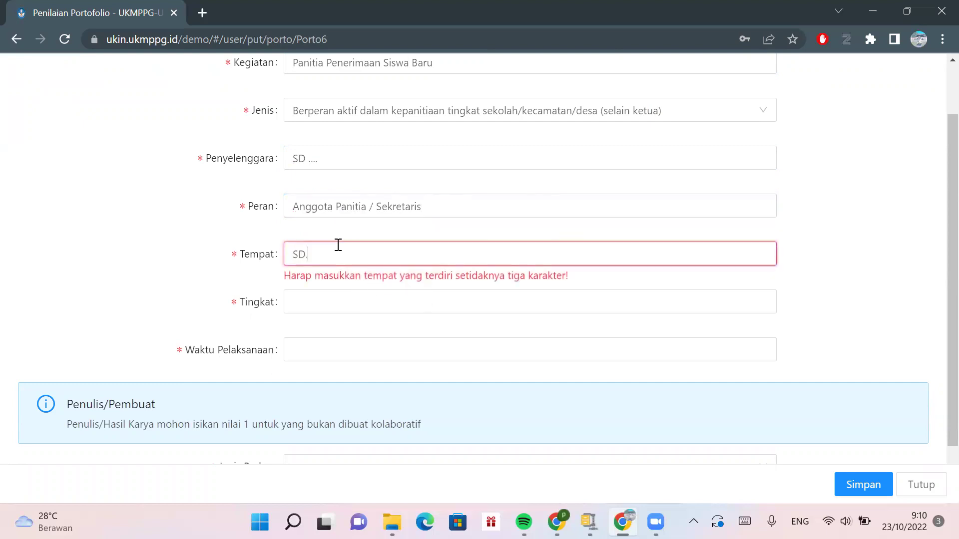
- Set the level to Sekolah / Gugus and the date to 21 November 2020
{"action": "left_click", "coordinate": [335, 309]}
{"action": "type", "text": "Sekolah"}
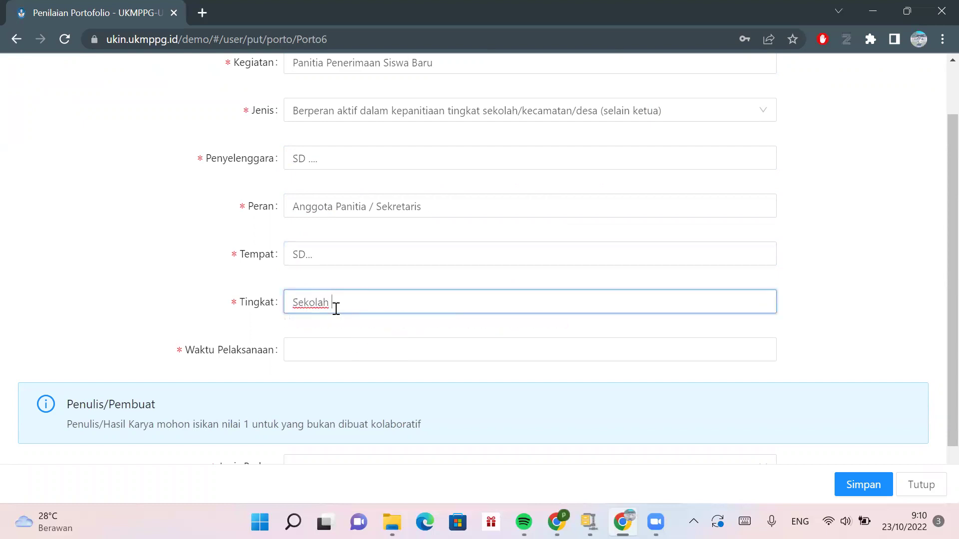
{"action": "left_click", "coordinate": [339, 349]}
{"action": "left_click", "coordinate": [386, 394]}
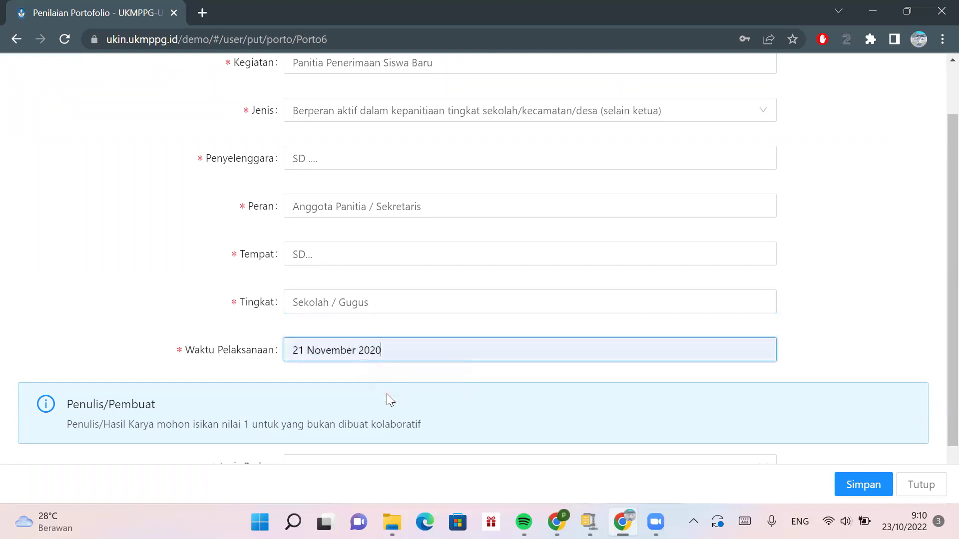
{"action": "scroll", "coordinate": [387, 394], "scroll_direction": "down", "scroll_amount": 1}
{"action": "left_click", "coordinate": [388, 401]}
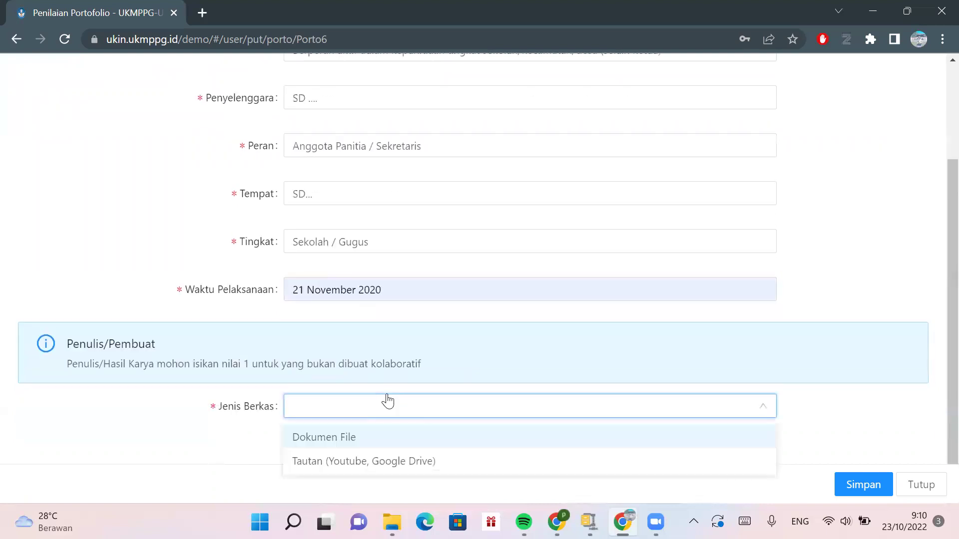
- Upload sample.pdf as a Dokumen File and save the Panitia Penerimaan Siswa Baru entry
{"action": "left_click", "coordinate": [379, 439]}
{"action": "scroll", "coordinate": [417, 362], "scroll_direction": "down", "scroll_amount": 2}
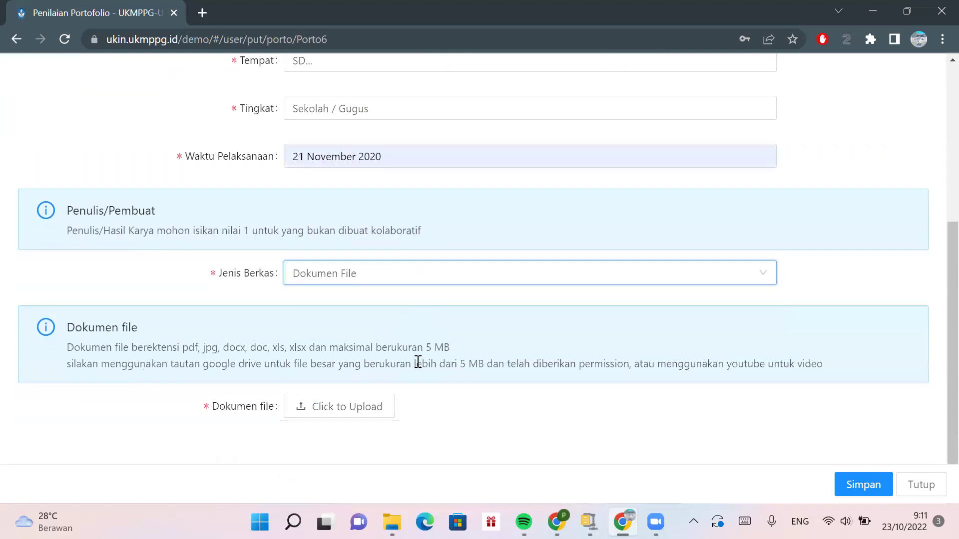
{"action": "left_click", "coordinate": [365, 415]}
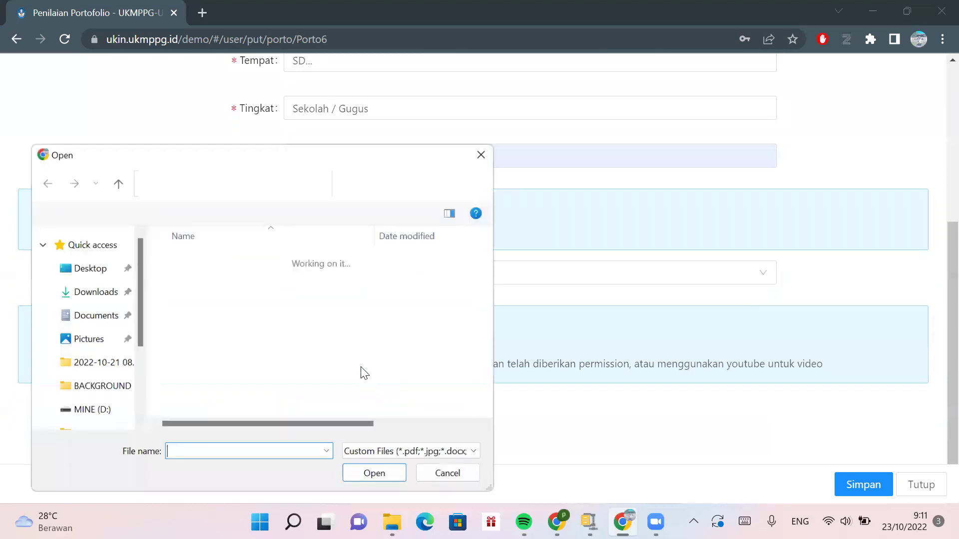
{"action": "left_click", "coordinate": [245, 281]}
{"action": "left_click", "coordinate": [376, 476]}
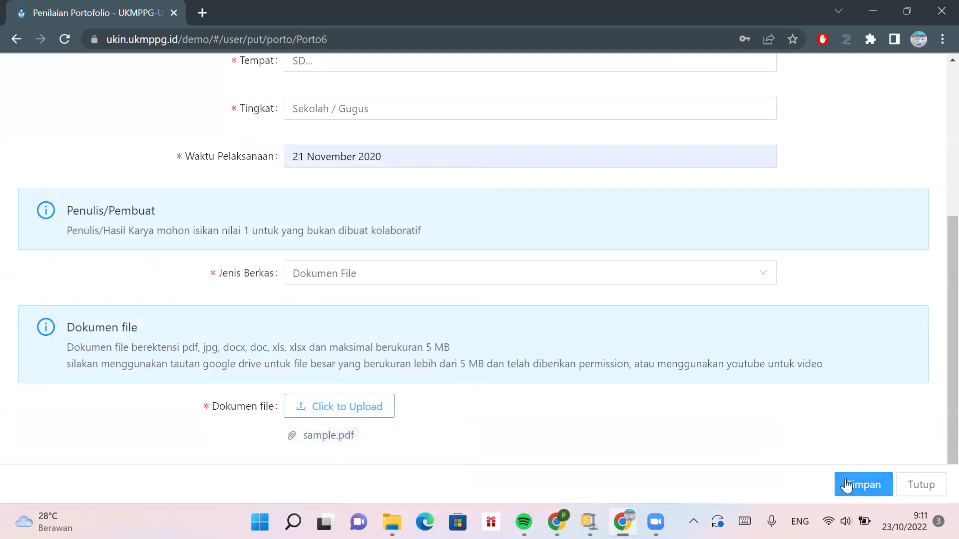
{"action": "left_click", "coordinate": [849, 483]}
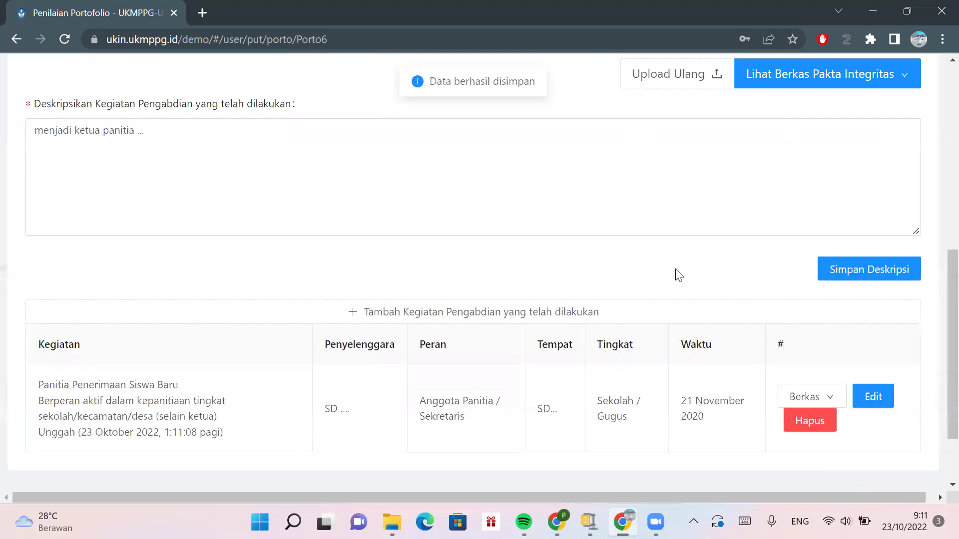
{"action": "scroll", "coordinate": [680, 275], "scroll_direction": "up", "scroll_amount": 5}
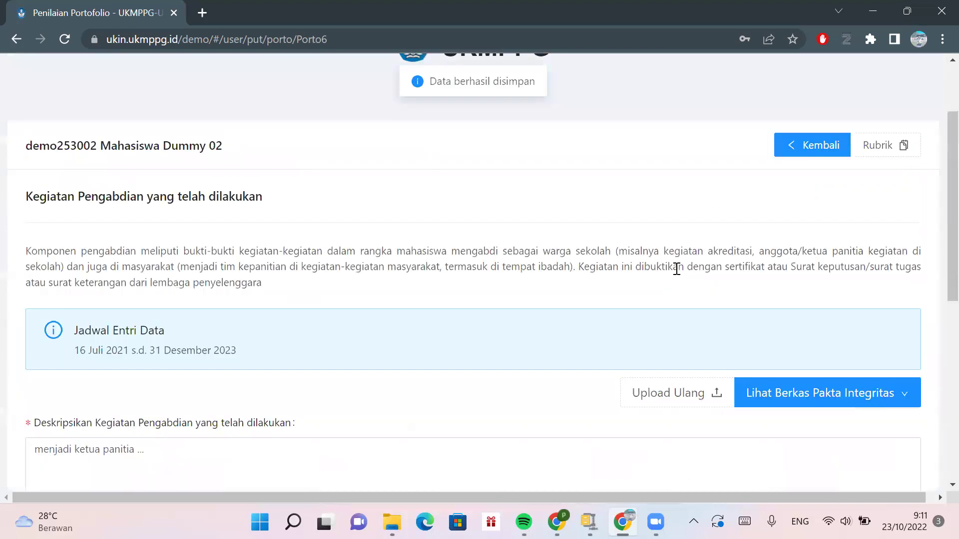
- Go back from the Porto6 community-service page to the portfolio overview
{"action": "left_click", "coordinate": [814, 133]}
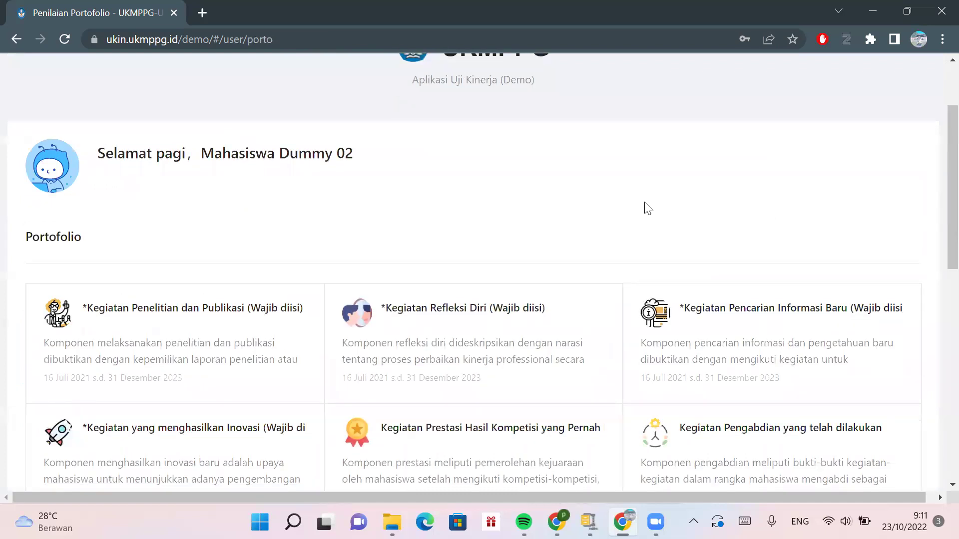
{"action": "scroll", "coordinate": [644, 207], "scroll_direction": "down", "scroll_amount": 2}
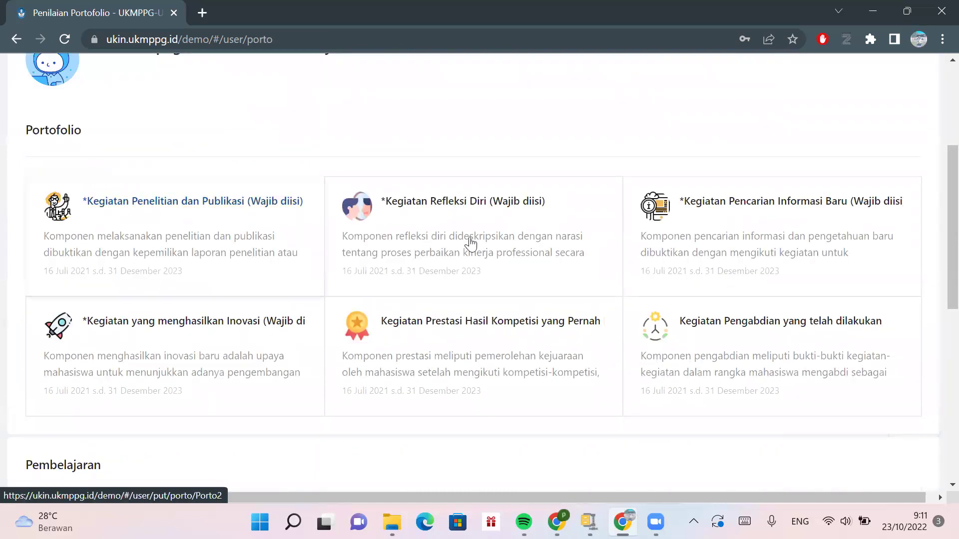
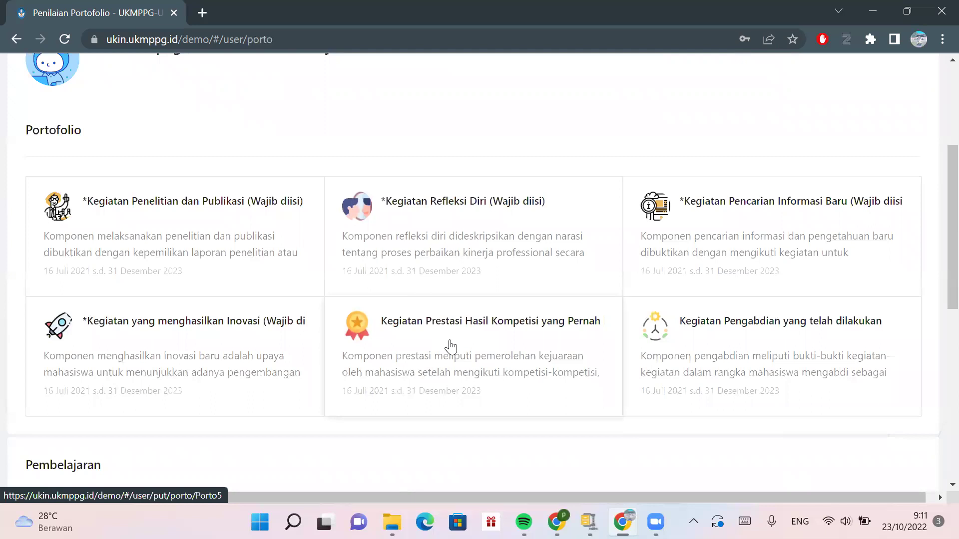
- Open the Rencana dan Pelaksanaan Pembelajaran entry and make its form editable
{"action": "scroll", "coordinate": [450, 342], "scroll_direction": "down", "scroll_amount": 3}
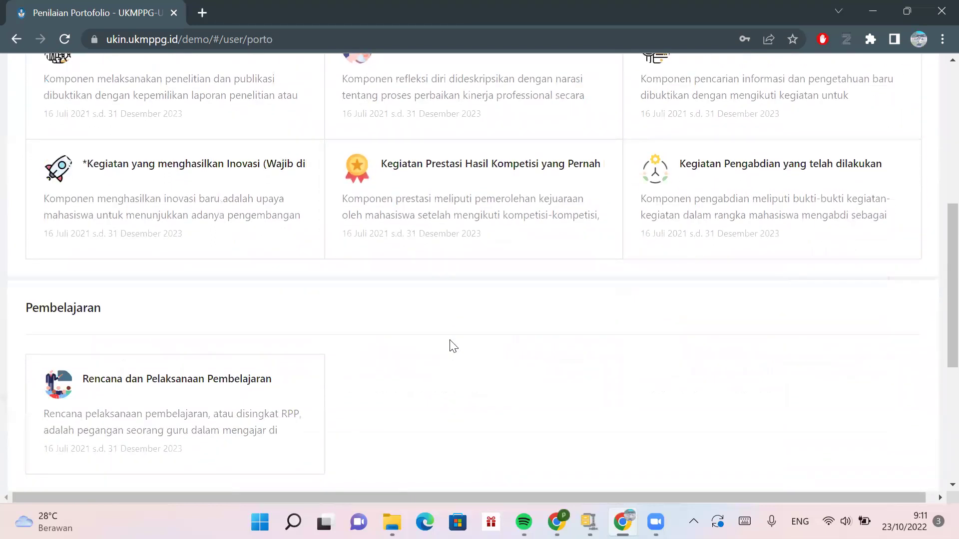
{"action": "scroll", "coordinate": [453, 346], "scroll_direction": "up", "scroll_amount": 3}
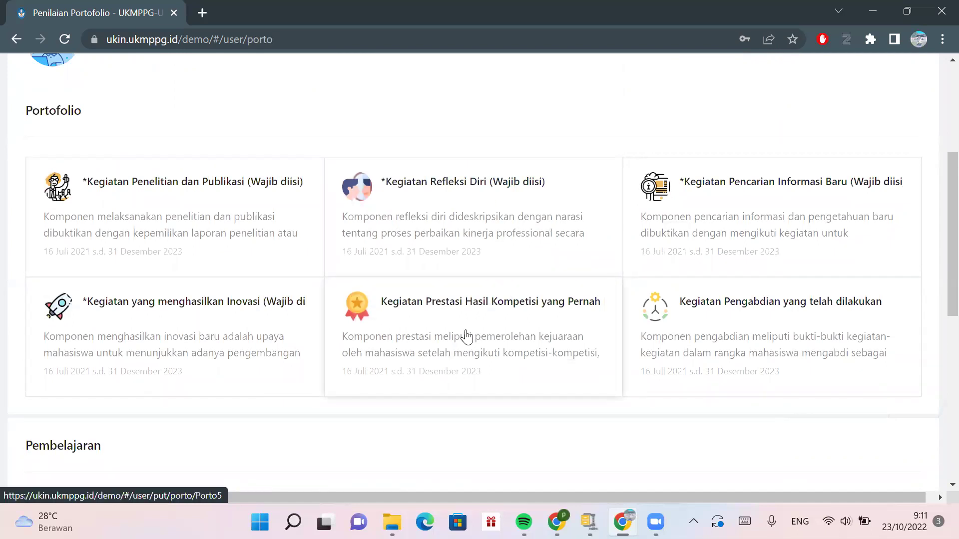
{"action": "scroll", "coordinate": [467, 337], "scroll_direction": "down", "scroll_amount": 4}
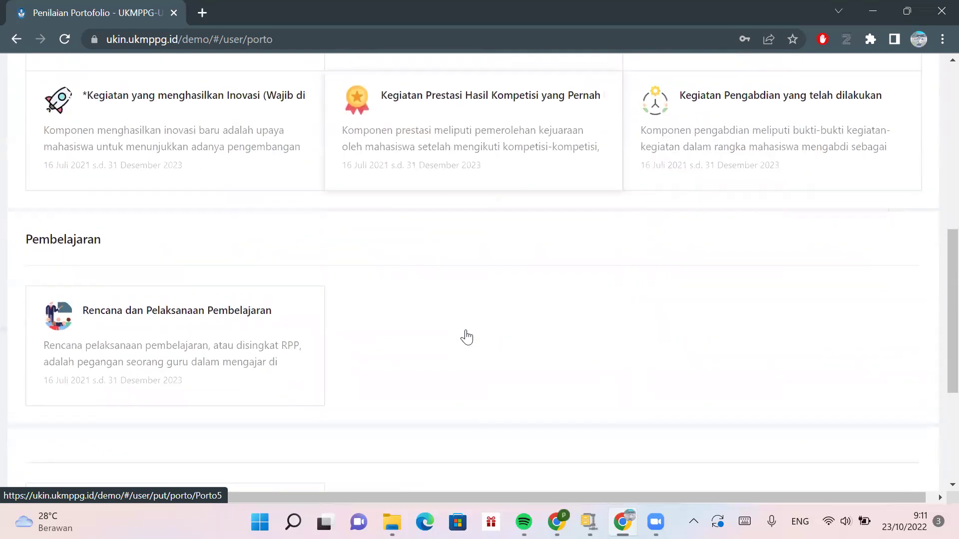
{"action": "scroll", "coordinate": [467, 337], "scroll_direction": "up", "scroll_amount": 2}
{"action": "scroll", "coordinate": [349, 360], "scroll_direction": "down", "scroll_amount": 3}
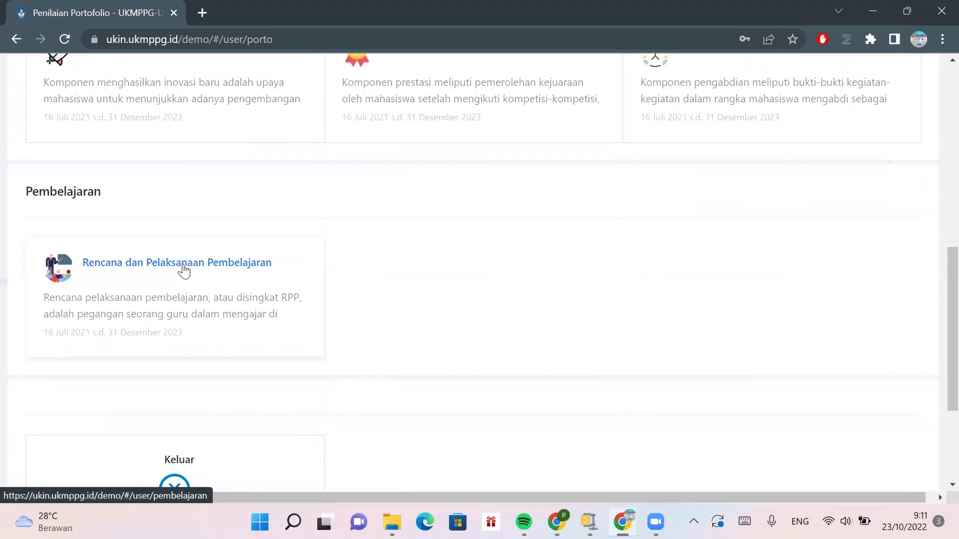
{"action": "left_click", "coordinate": [184, 270]}
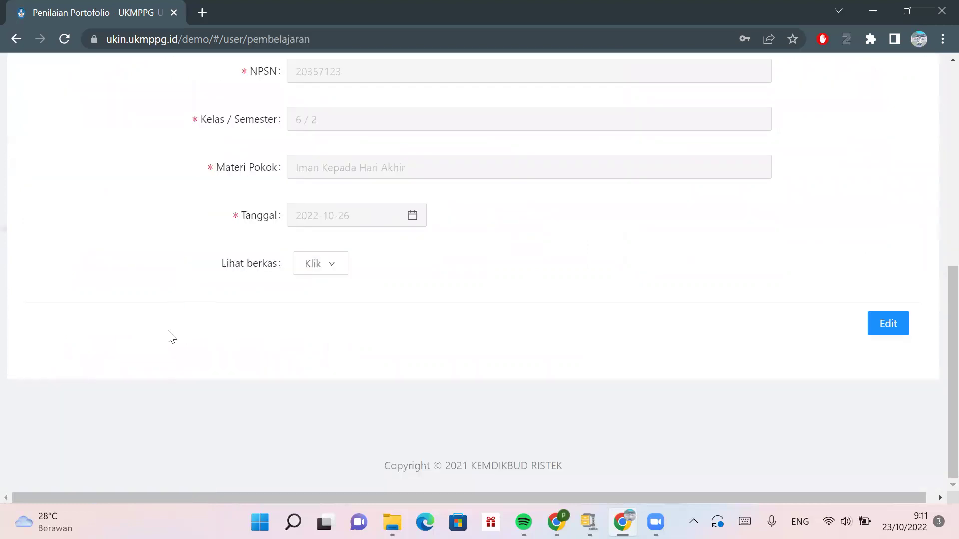
{"action": "scroll", "coordinate": [170, 337], "scroll_direction": "up", "scroll_amount": 5}
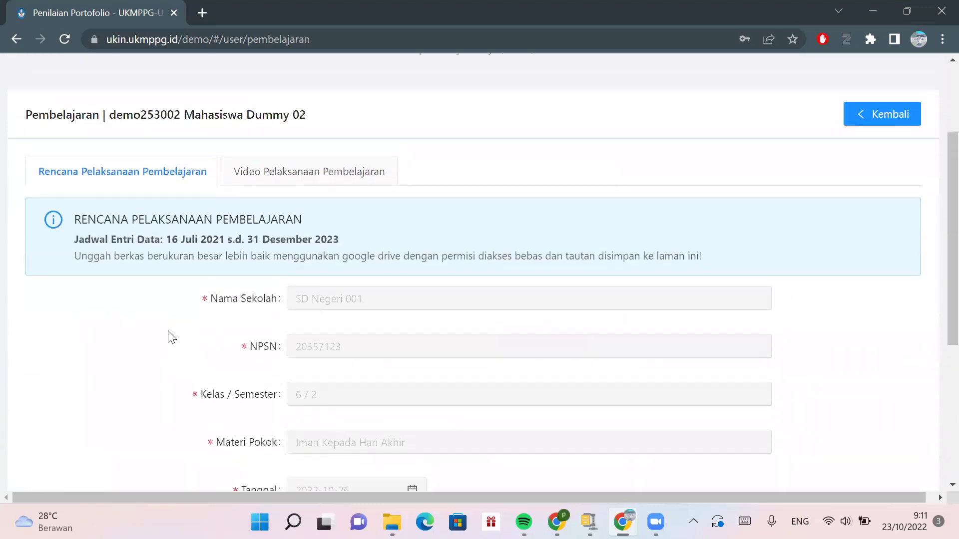
{"action": "scroll", "coordinate": [615, 302], "scroll_direction": "down", "scroll_amount": 5}
{"action": "scroll", "coordinate": [614, 302], "scroll_direction": "up", "scroll_amount": 4}
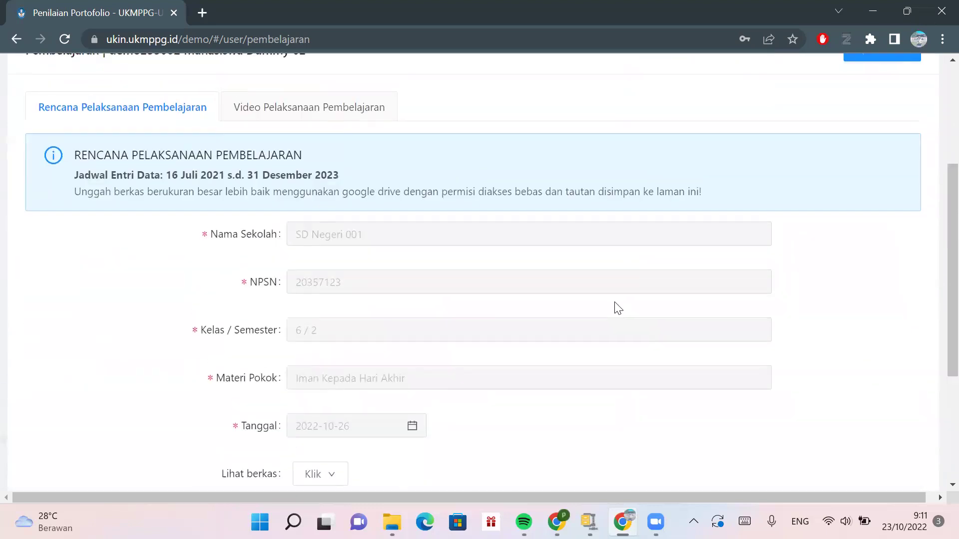
{"action": "scroll", "coordinate": [490, 438], "scroll_direction": "down", "scroll_amount": 4}
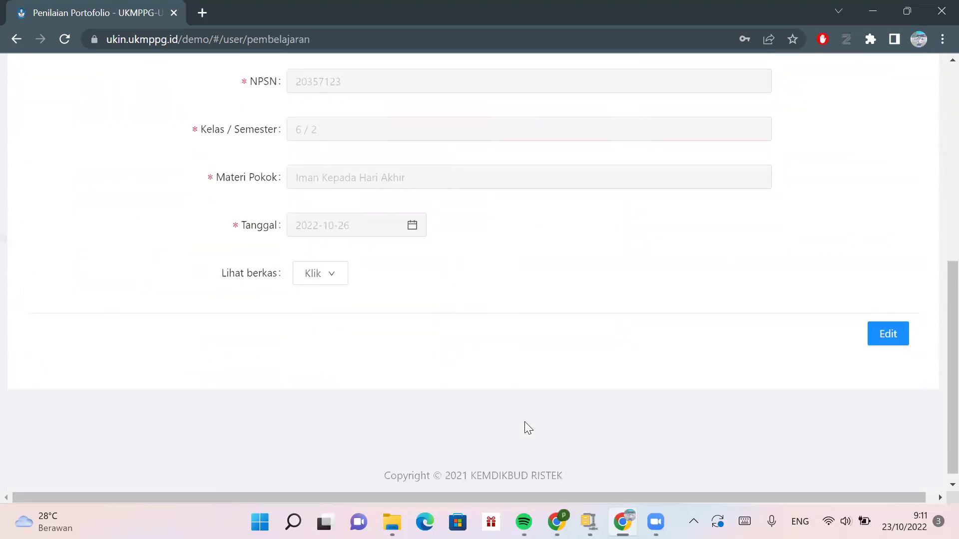
{"action": "left_click", "coordinate": [887, 332]}
- Keep Jenis Berkas as Dokumen File and save the lesson plan entry
{"action": "scroll", "coordinate": [709, 257], "scroll_direction": "up", "scroll_amount": 6}
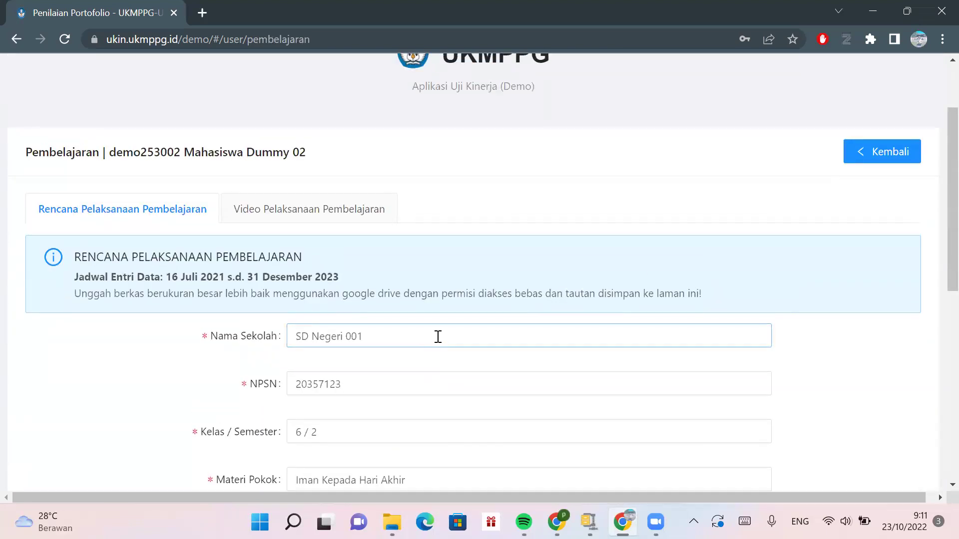
{"action": "scroll", "coordinate": [437, 338], "scroll_direction": "down", "scroll_amount": 2}
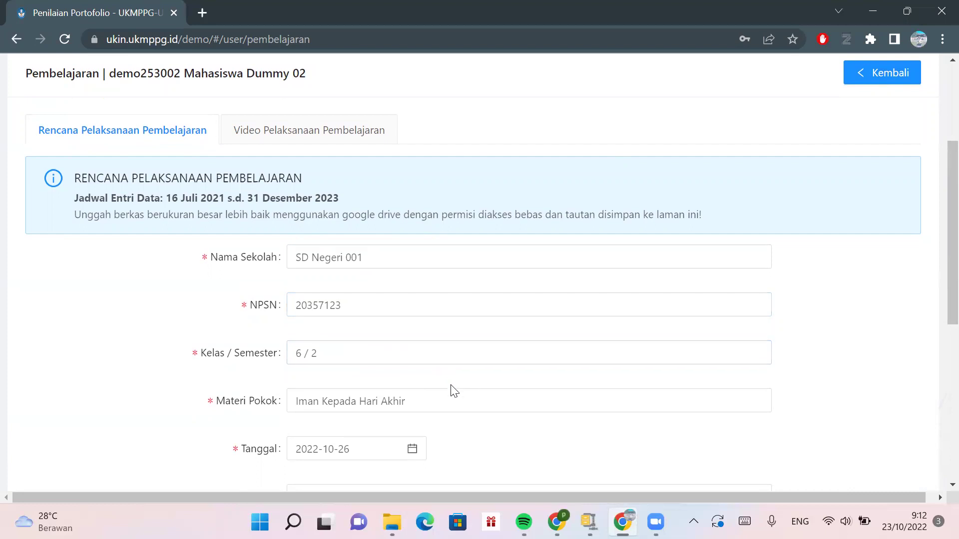
{"action": "scroll", "coordinate": [452, 395], "scroll_direction": "down", "scroll_amount": 3}
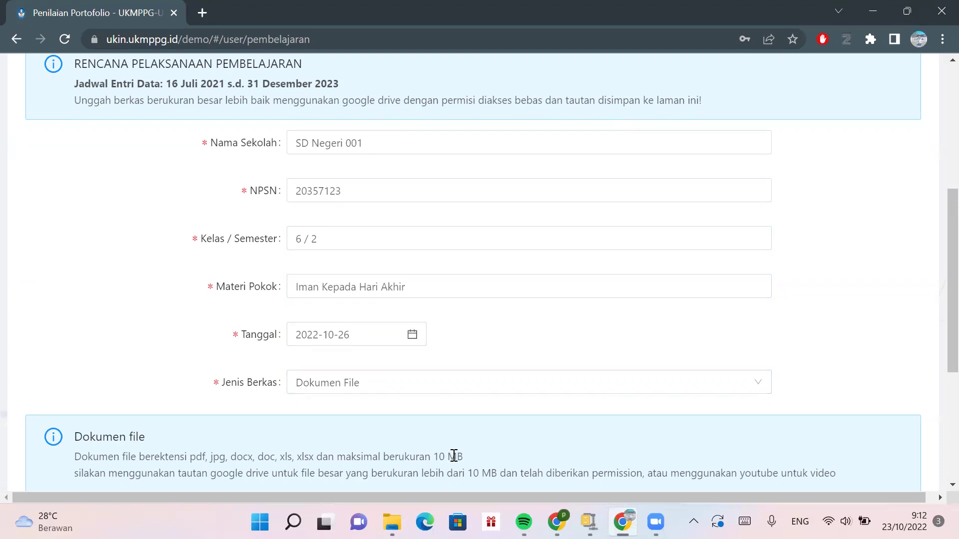
{"action": "left_click", "coordinate": [468, 389]}
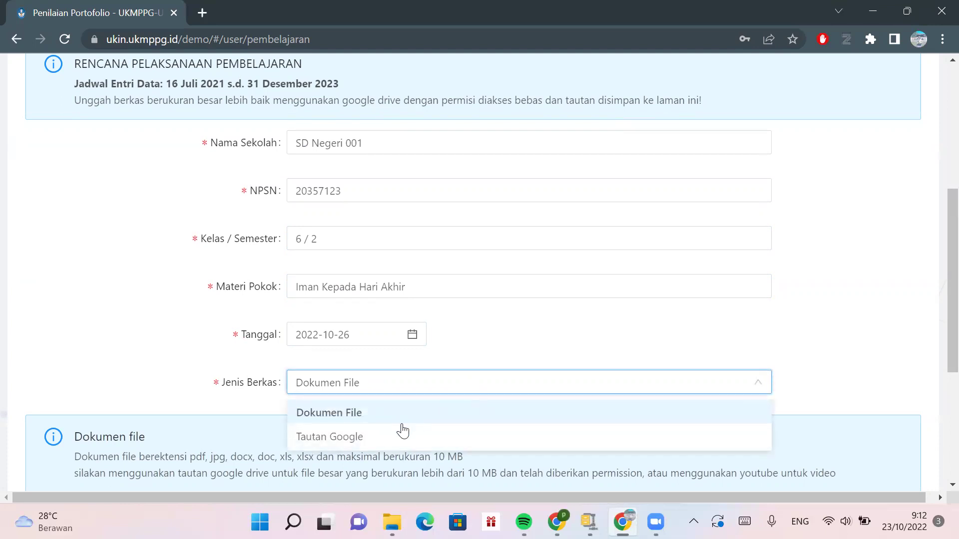
{"action": "left_click", "coordinate": [697, 335]}
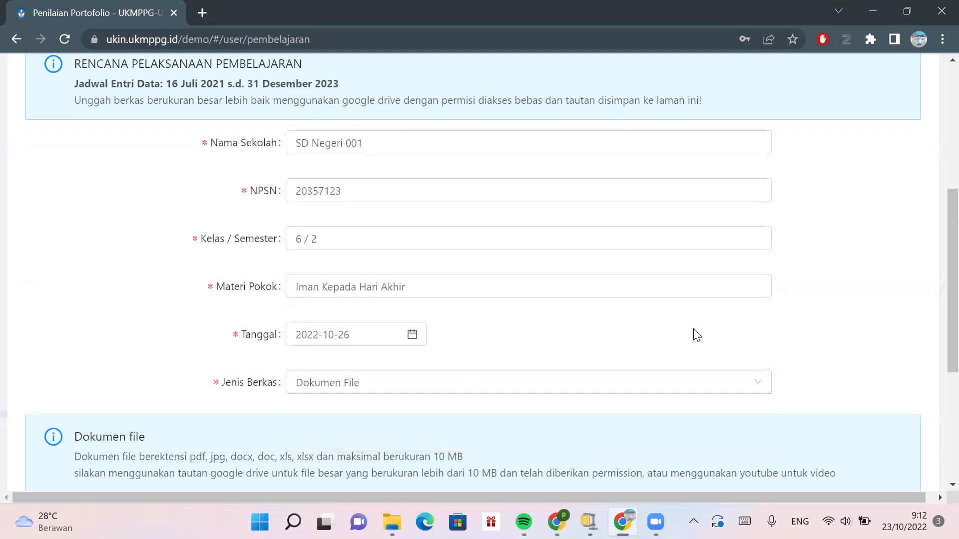
{"action": "scroll", "coordinate": [694, 334], "scroll_direction": "down", "scroll_amount": 3}
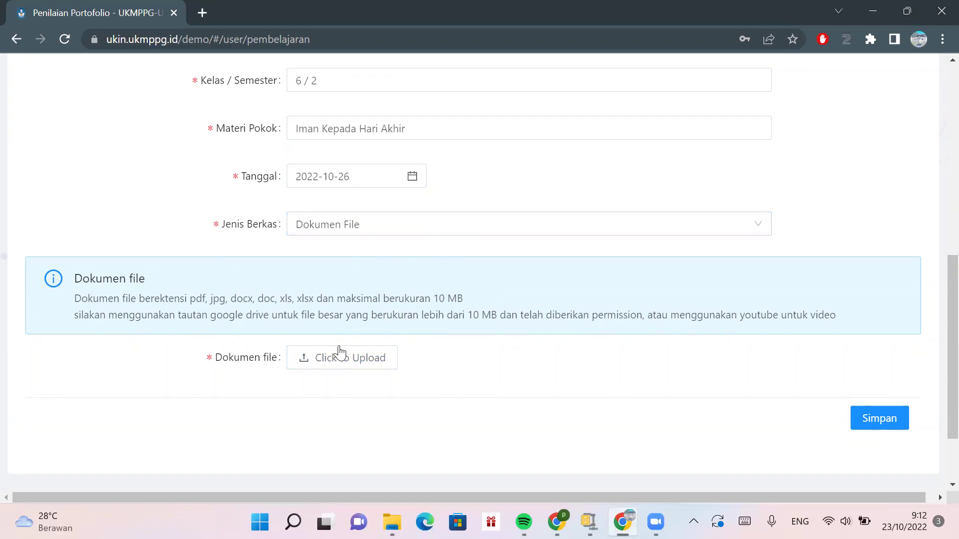
{"action": "left_click", "coordinate": [529, 234]}
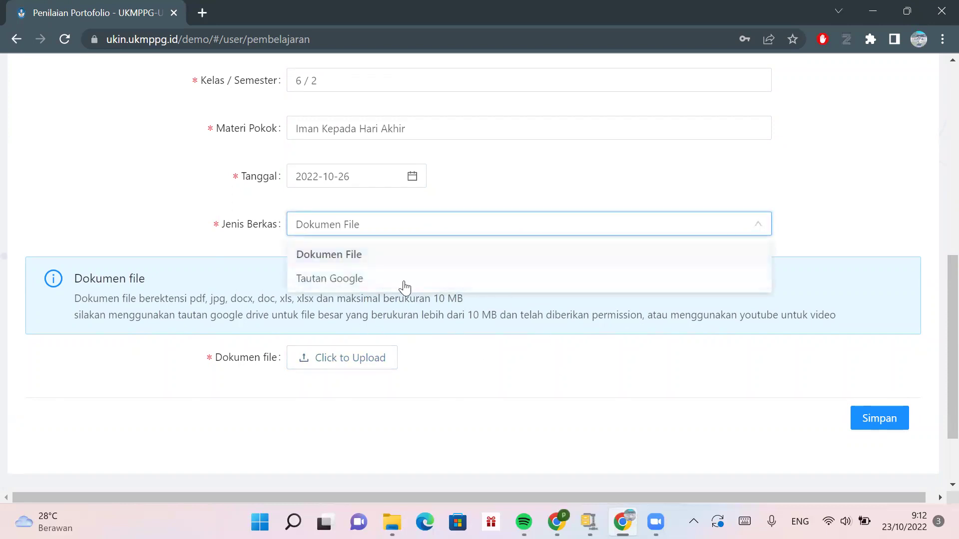
{"action": "left_click", "coordinate": [518, 392]}
{"action": "left_click", "coordinate": [861, 422]}
{"action": "scroll", "coordinate": [558, 304], "scroll_direction": "up", "scroll_amount": 5}
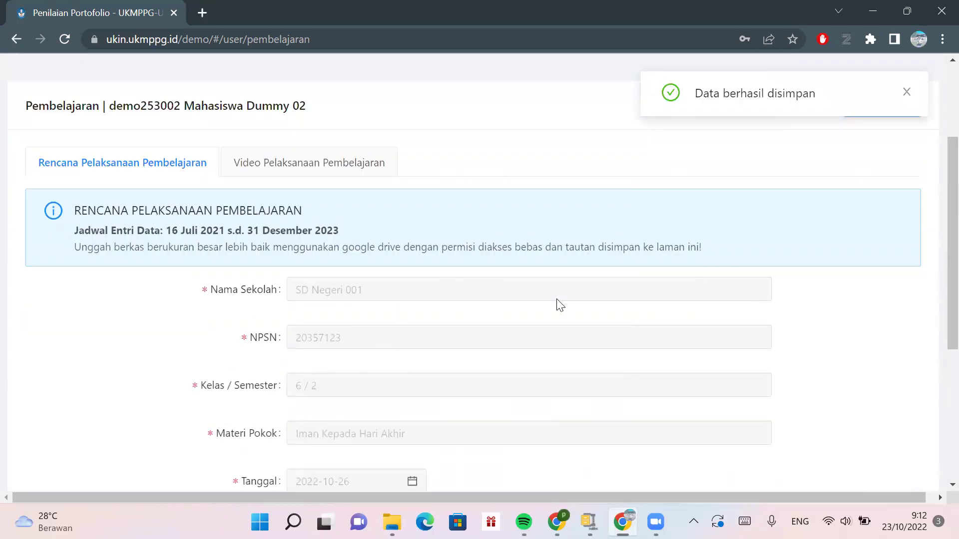
{"action": "scroll", "coordinate": [557, 305], "scroll_direction": "up", "scroll_amount": 2}
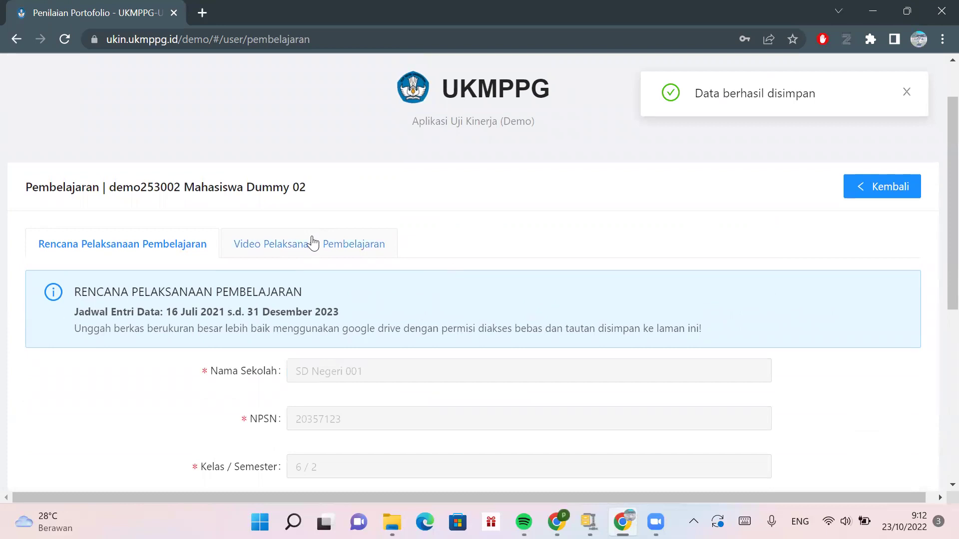
- Open the Video Pelaksanaan Pembelajaran form for editing and check the NPSN value 20357123
{"action": "left_click", "coordinate": [313, 243]}
{"action": "scroll", "coordinate": [419, 286], "scroll_direction": "down", "scroll_amount": 3}
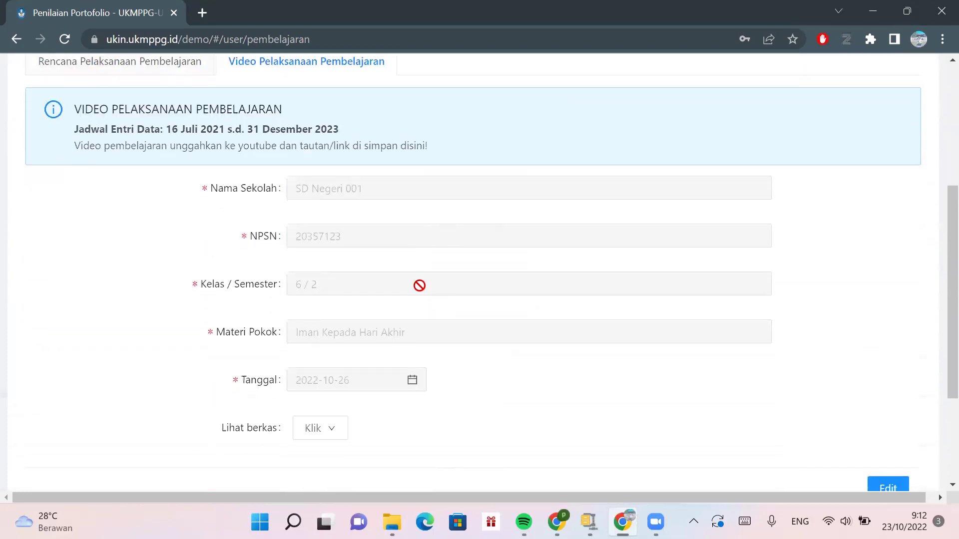
{"action": "scroll", "coordinate": [420, 286], "scroll_direction": "down", "scroll_amount": 2}
{"action": "left_click", "coordinate": [887, 382]}
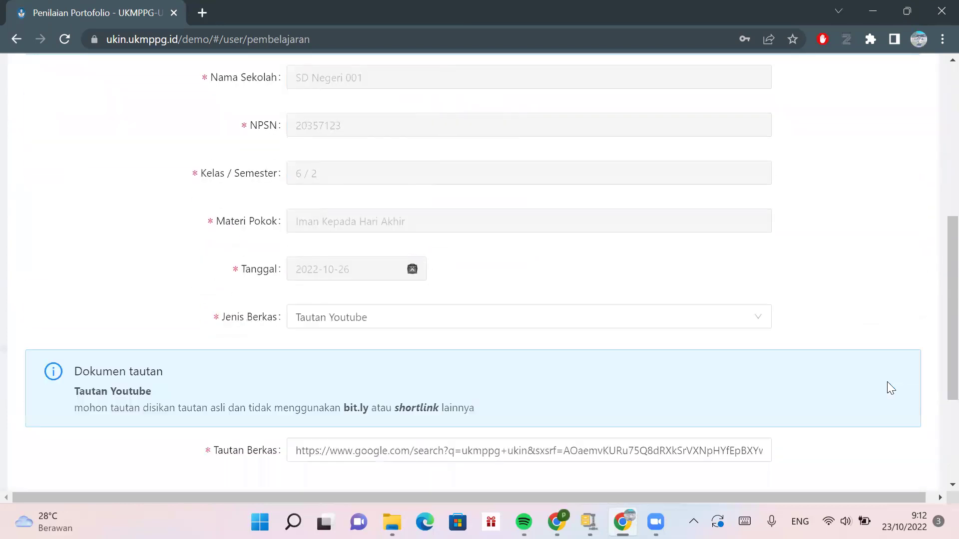
{"action": "scroll", "coordinate": [473, 218], "scroll_direction": "up", "scroll_amount": 5}
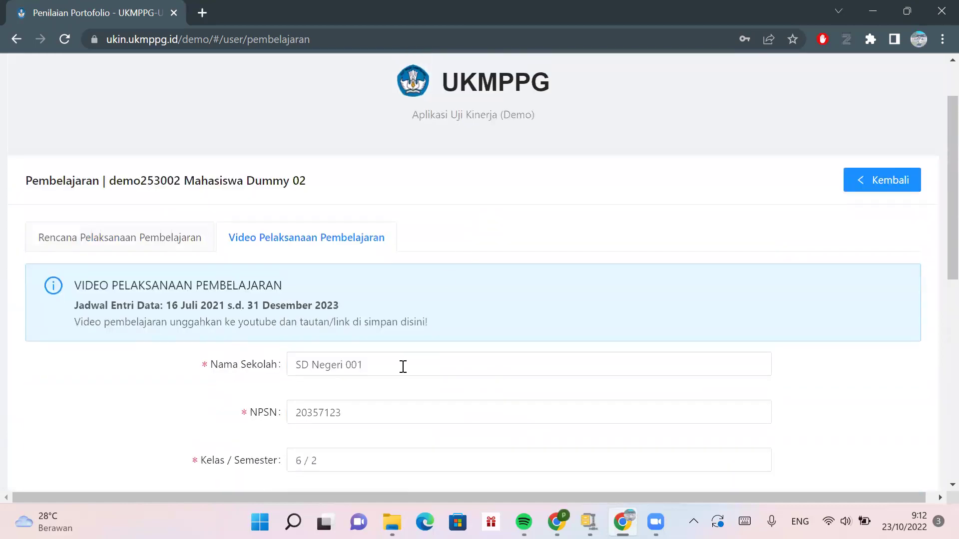
{"action": "left_click", "coordinate": [388, 415]}
{"action": "scroll", "coordinate": [388, 415], "scroll_direction": "down", "scroll_amount": 2}
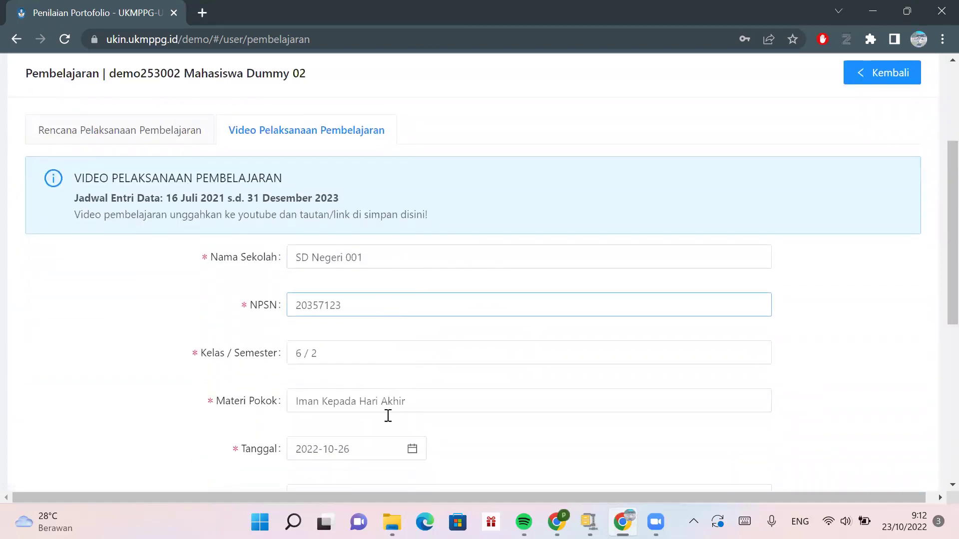
{"action": "scroll", "coordinate": [387, 415], "scroll_direction": "down", "scroll_amount": 1}
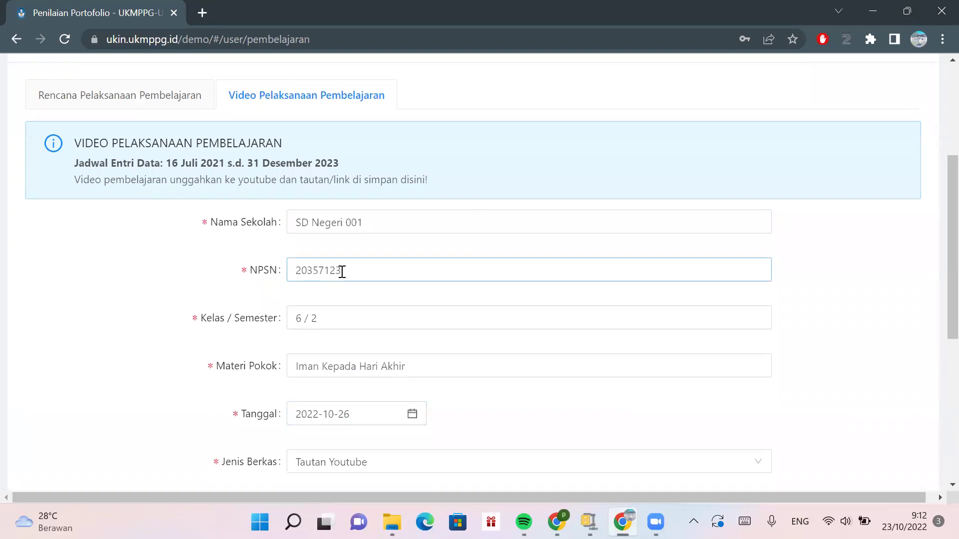
{"action": "left_click_drag", "start_coordinate": [341, 271], "coordinate": [288, 275]}
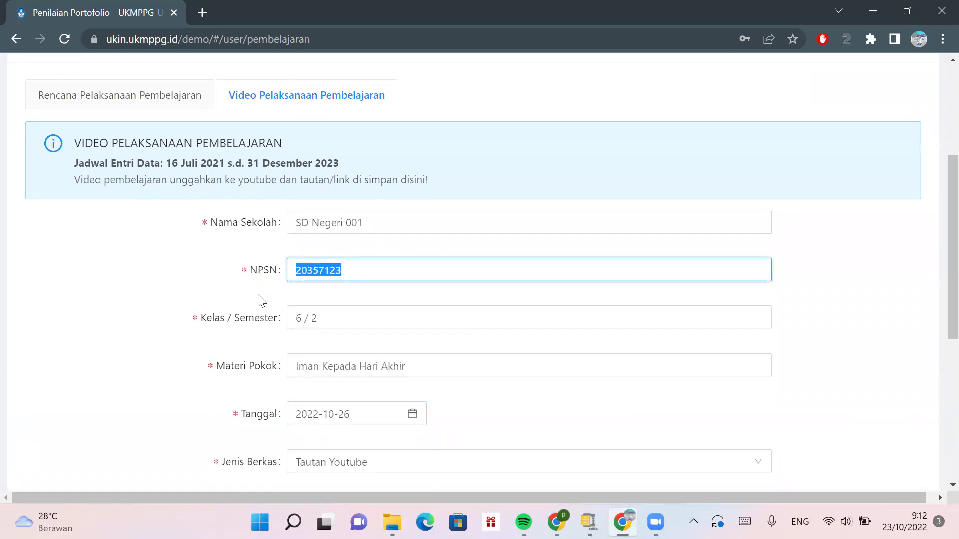
{"action": "left_click", "coordinate": [258, 300]}
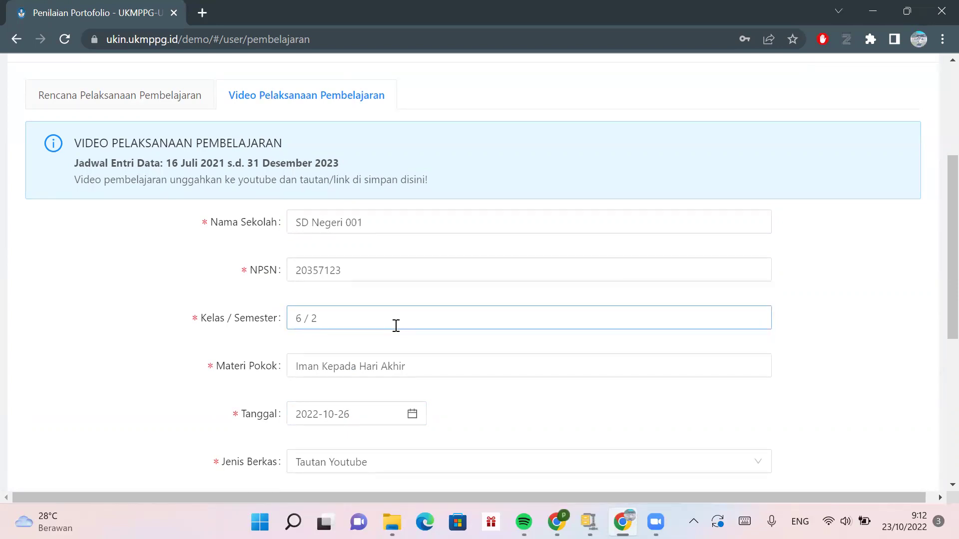
- Confirm the Materi Pokok topic and the 2022-10-26 date, then save the video entry
{"action": "scroll", "coordinate": [396, 325], "scroll_direction": "down", "scroll_amount": 1}
{"action": "left_click", "coordinate": [418, 293]}
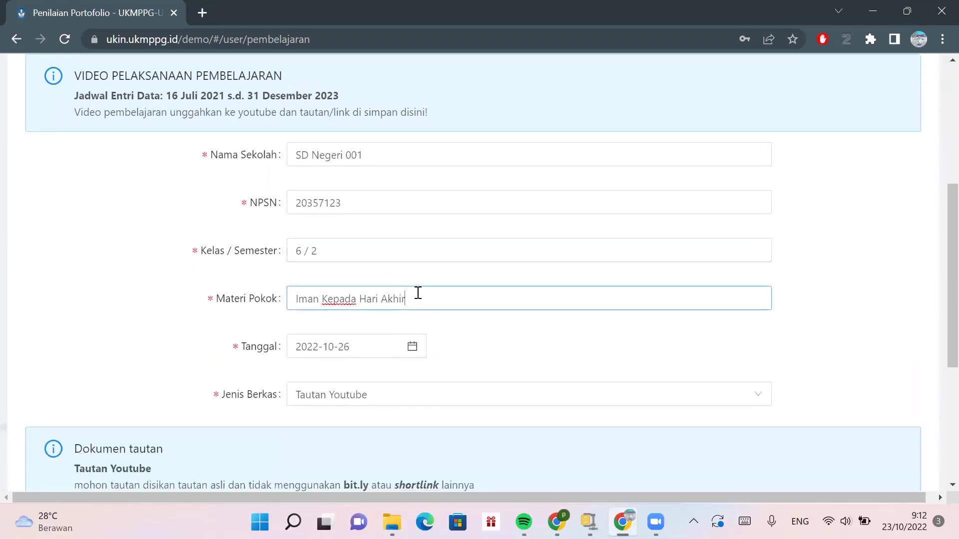
{"action": "left_click", "coordinate": [382, 342]}
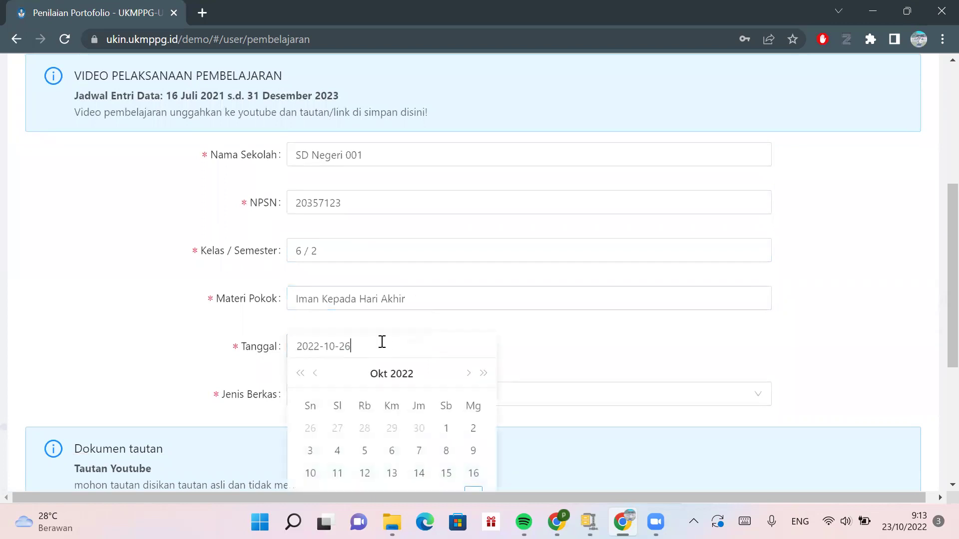
{"action": "left_click", "coordinate": [563, 334]}
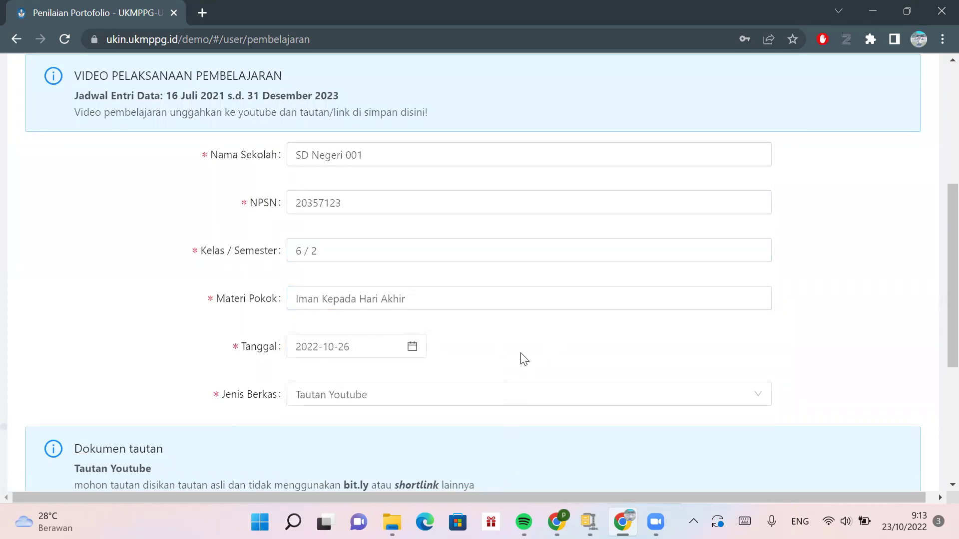
{"action": "scroll", "coordinate": [524, 359], "scroll_direction": "down", "scroll_amount": 1}
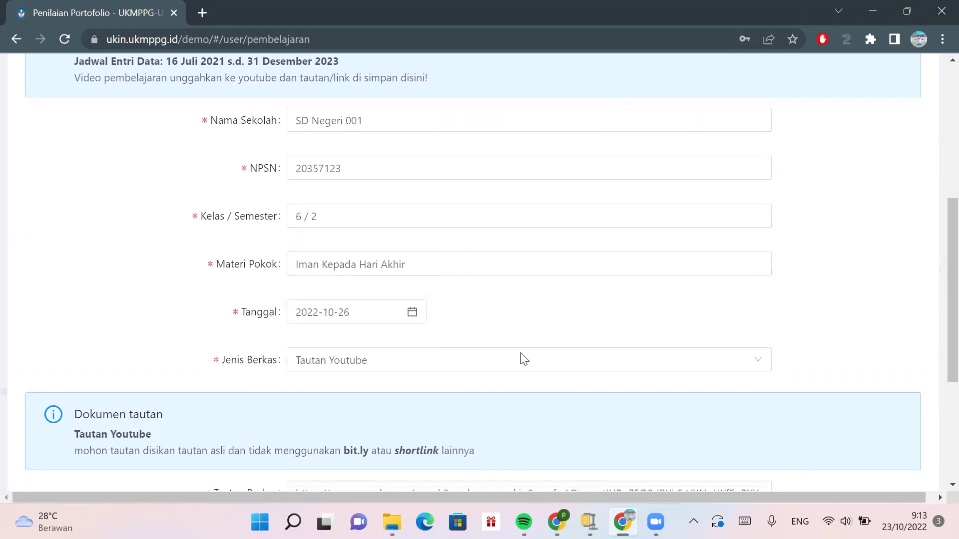
{"action": "scroll", "coordinate": [523, 359], "scroll_direction": "down", "scroll_amount": 1}
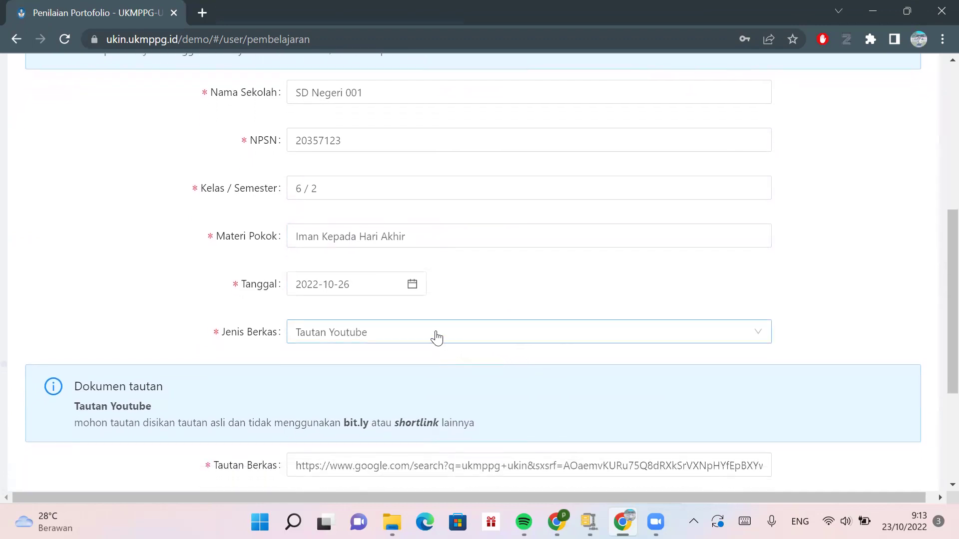
{"action": "scroll", "coordinate": [437, 338], "scroll_direction": "down", "scroll_amount": 2}
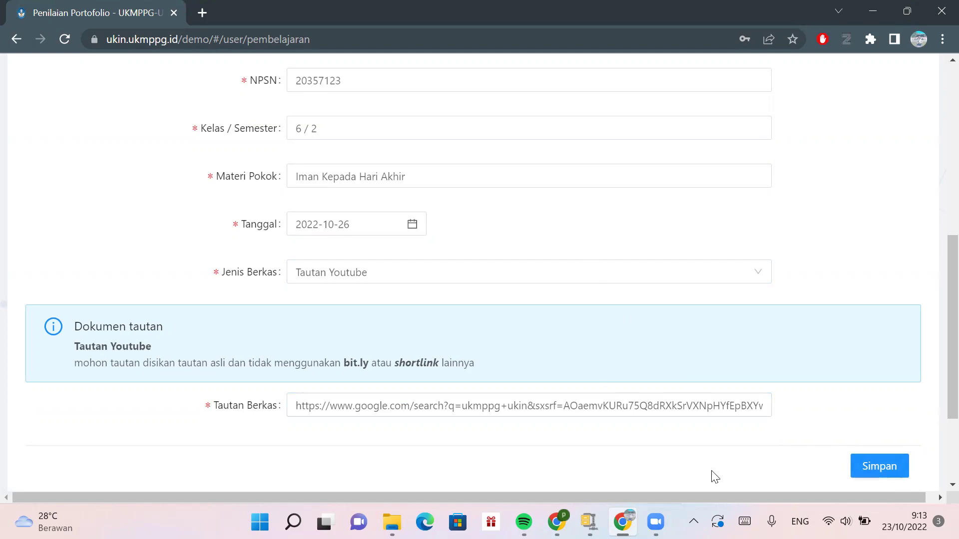
{"action": "left_click", "coordinate": [877, 471]}
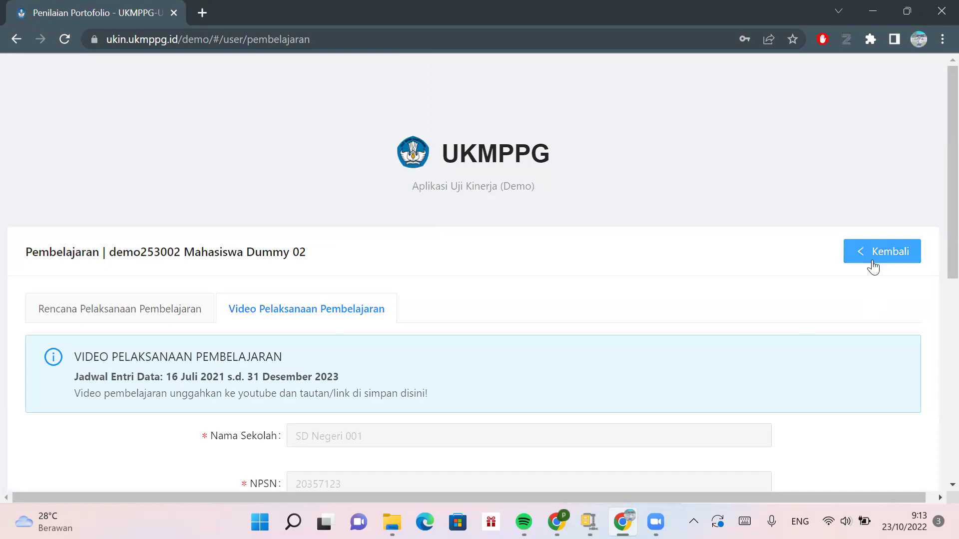
- Review the Rencana and Video Pelaksanaan Pembelajaran sections, then return to the Portofolio overview
{"action": "left_click", "coordinate": [146, 314]}
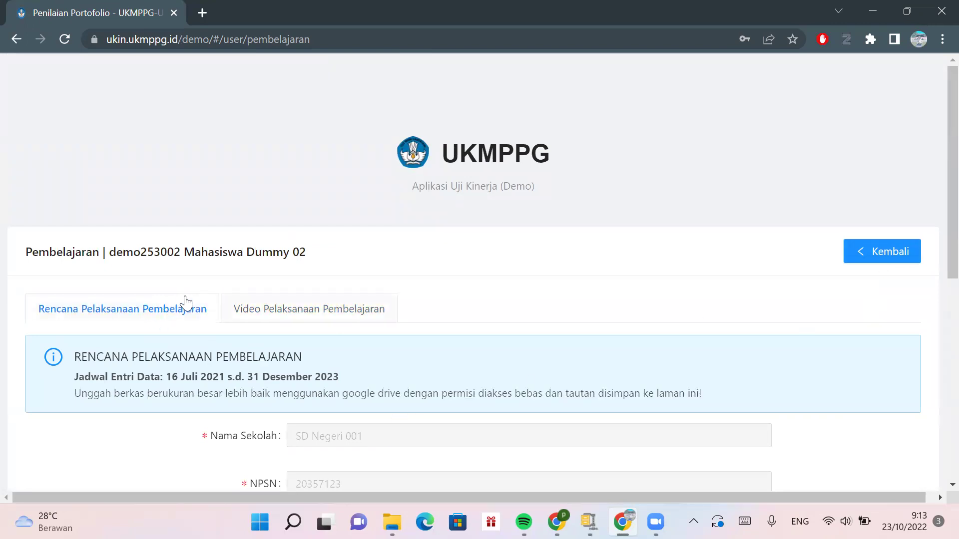
{"action": "left_click", "coordinate": [284, 311]}
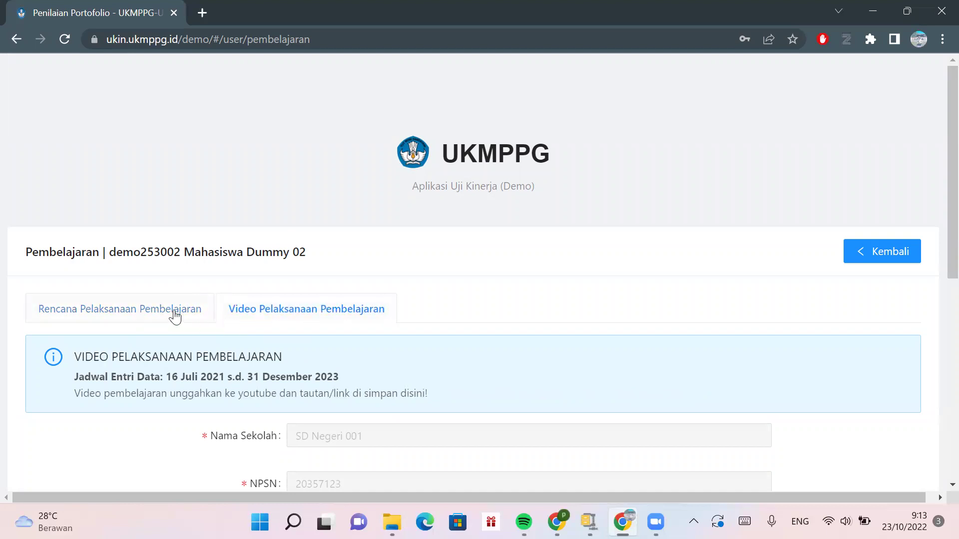
{"action": "left_click", "coordinate": [175, 312]}
{"action": "left_click", "coordinate": [257, 310]}
{"action": "left_click", "coordinate": [141, 313]}
{"action": "left_click", "coordinate": [280, 322]}
{"action": "left_click", "coordinate": [162, 316]}
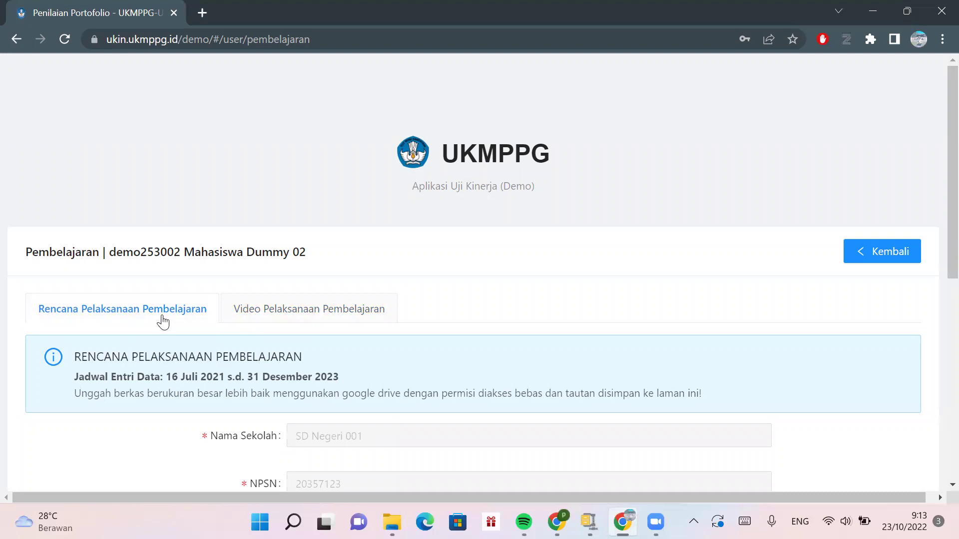
{"action": "left_click", "coordinate": [257, 309]}
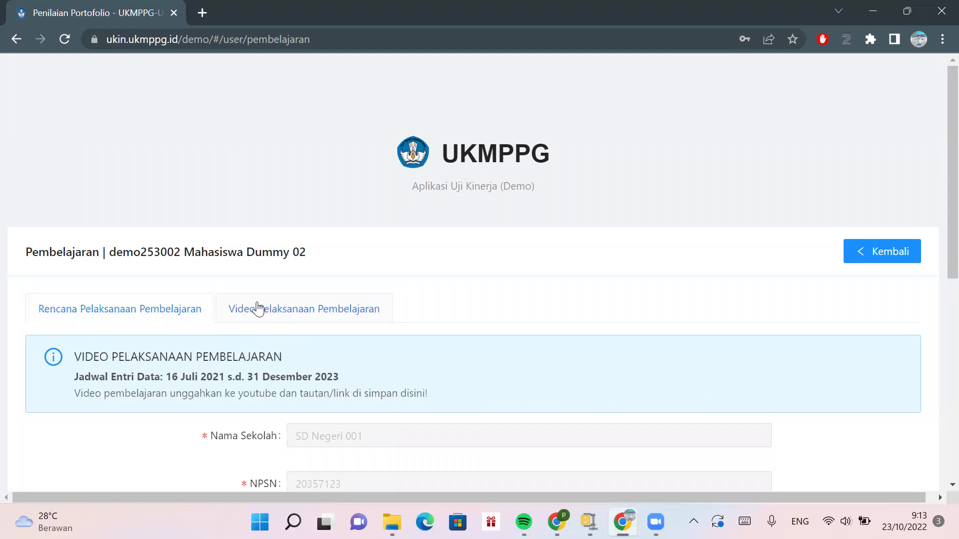
{"action": "left_click", "coordinate": [154, 313]}
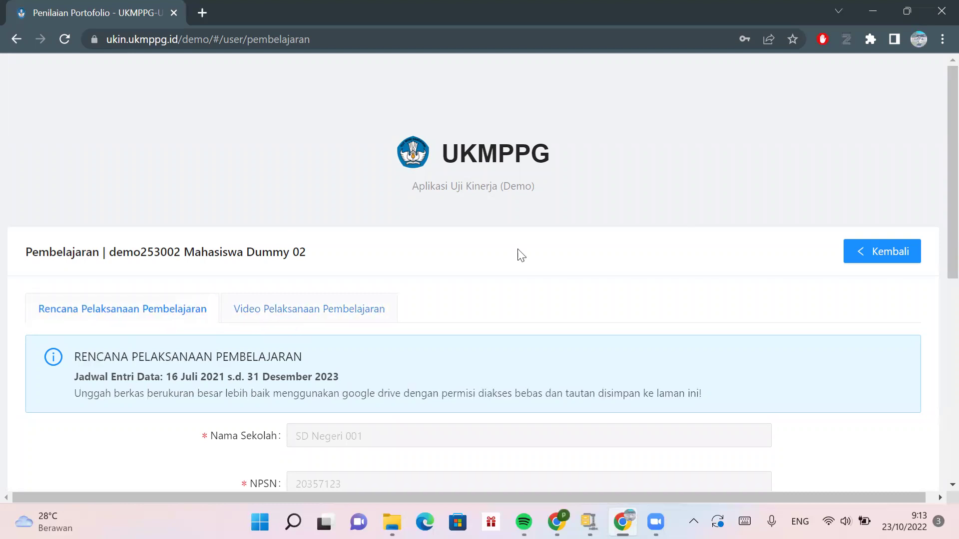
{"action": "left_click", "coordinate": [863, 253]}
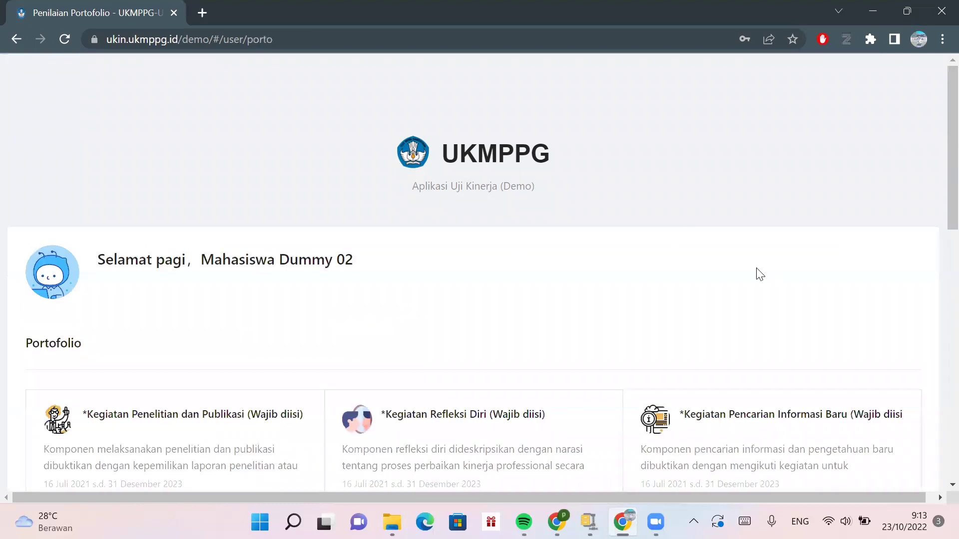
- Log out with the Keluar icon at the bottom of the Portofolio page
{"action": "scroll", "coordinate": [754, 273], "scroll_direction": "down", "scroll_amount": 3}
{"action": "scroll", "coordinate": [755, 273], "scroll_direction": "down", "scroll_amount": 6}
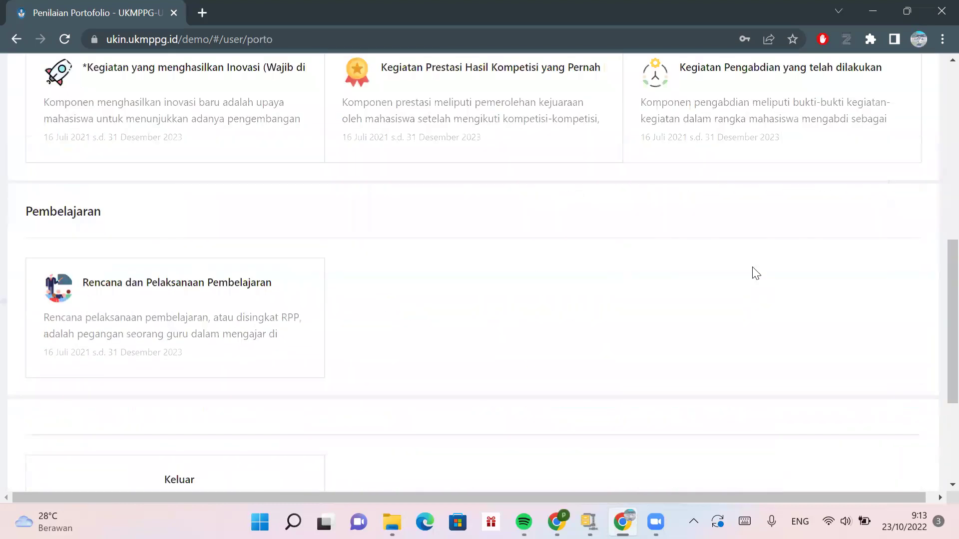
{"action": "scroll", "coordinate": [753, 274], "scroll_direction": "up", "scroll_amount": 8}
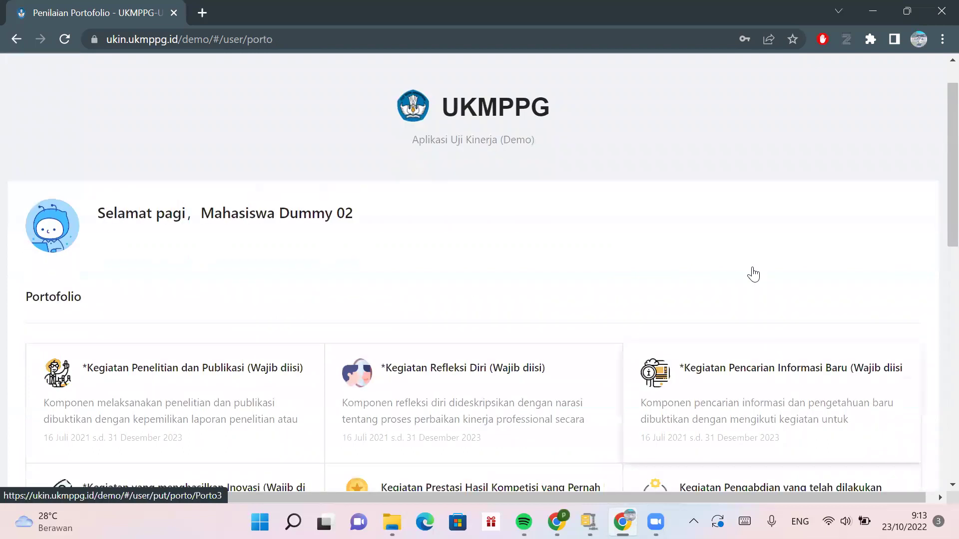
{"action": "scroll", "coordinate": [754, 274], "scroll_direction": "down", "scroll_amount": 1}
{"action": "scroll", "coordinate": [754, 274], "scroll_direction": "down", "scroll_amount": 1}
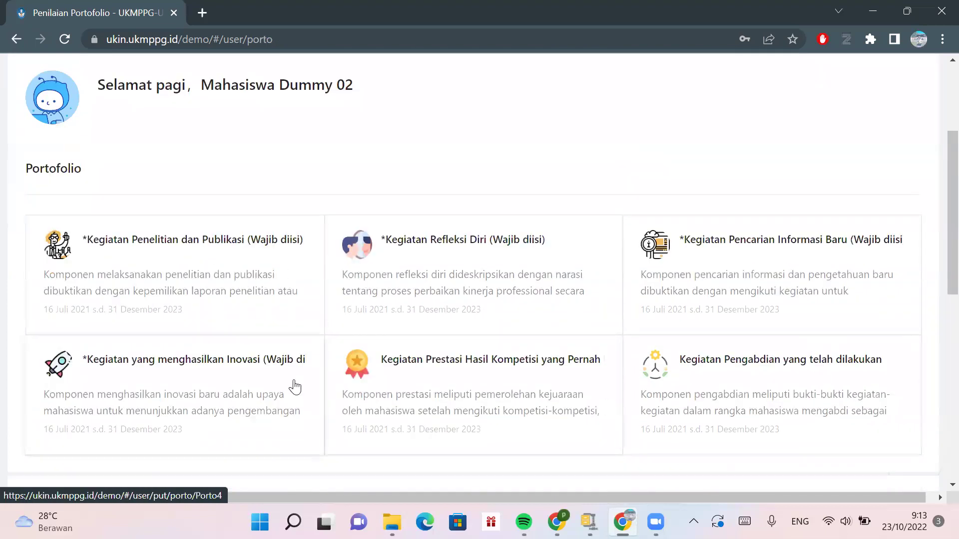
{"action": "scroll", "coordinate": [295, 387], "scroll_direction": "down", "scroll_amount": 3}
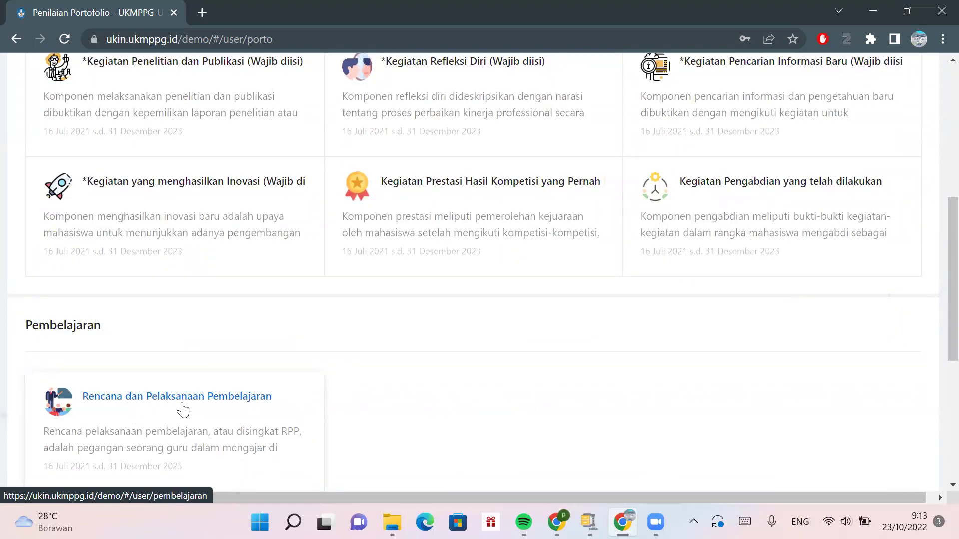
{"action": "scroll", "coordinate": [182, 407], "scroll_direction": "down", "scroll_amount": 2}
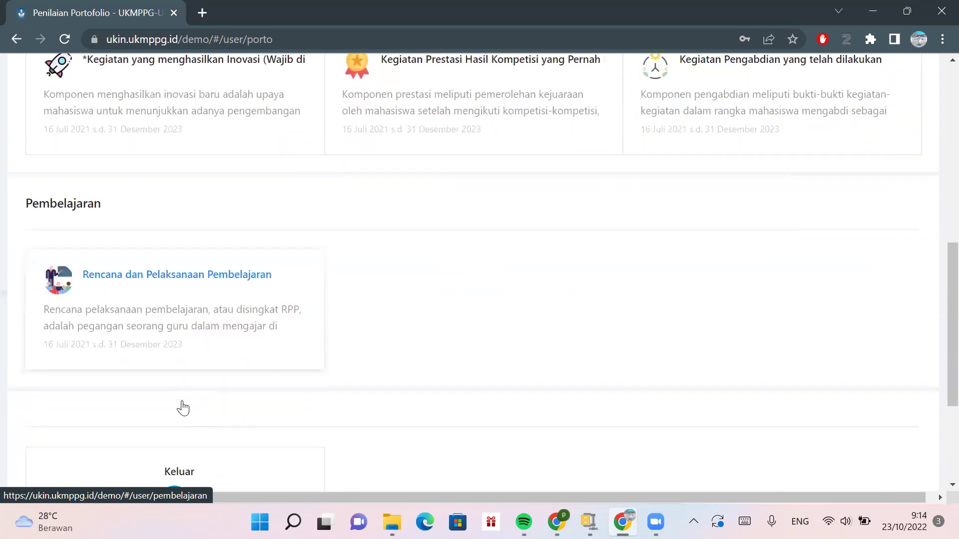
{"action": "scroll", "coordinate": [183, 407], "scroll_direction": "up", "scroll_amount": 4}
{"action": "scroll", "coordinate": [182, 404], "scroll_direction": "down", "scroll_amount": 6}
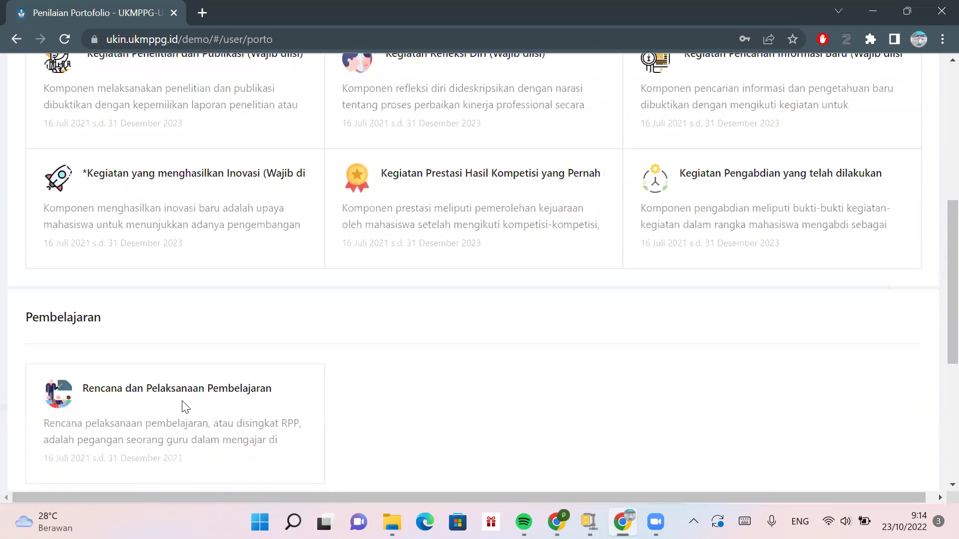
{"action": "left_click", "coordinate": [173, 382]}
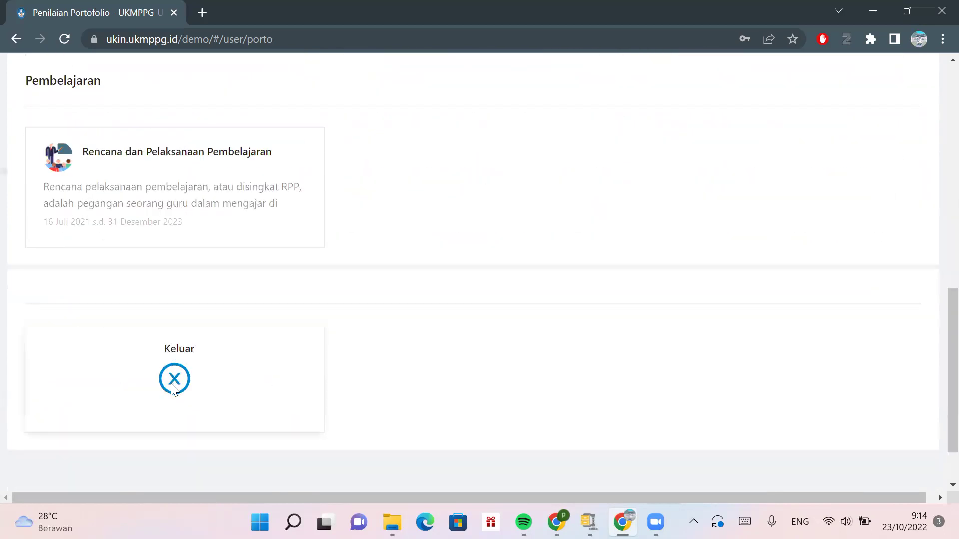
{"action": "scroll", "coordinate": [205, 253], "scroll_direction": "up", "scroll_amount": 2}
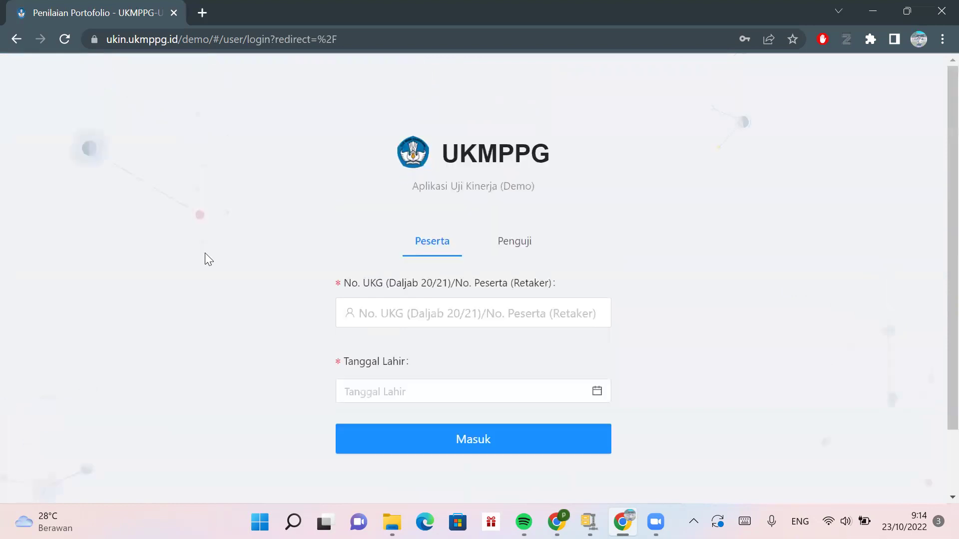